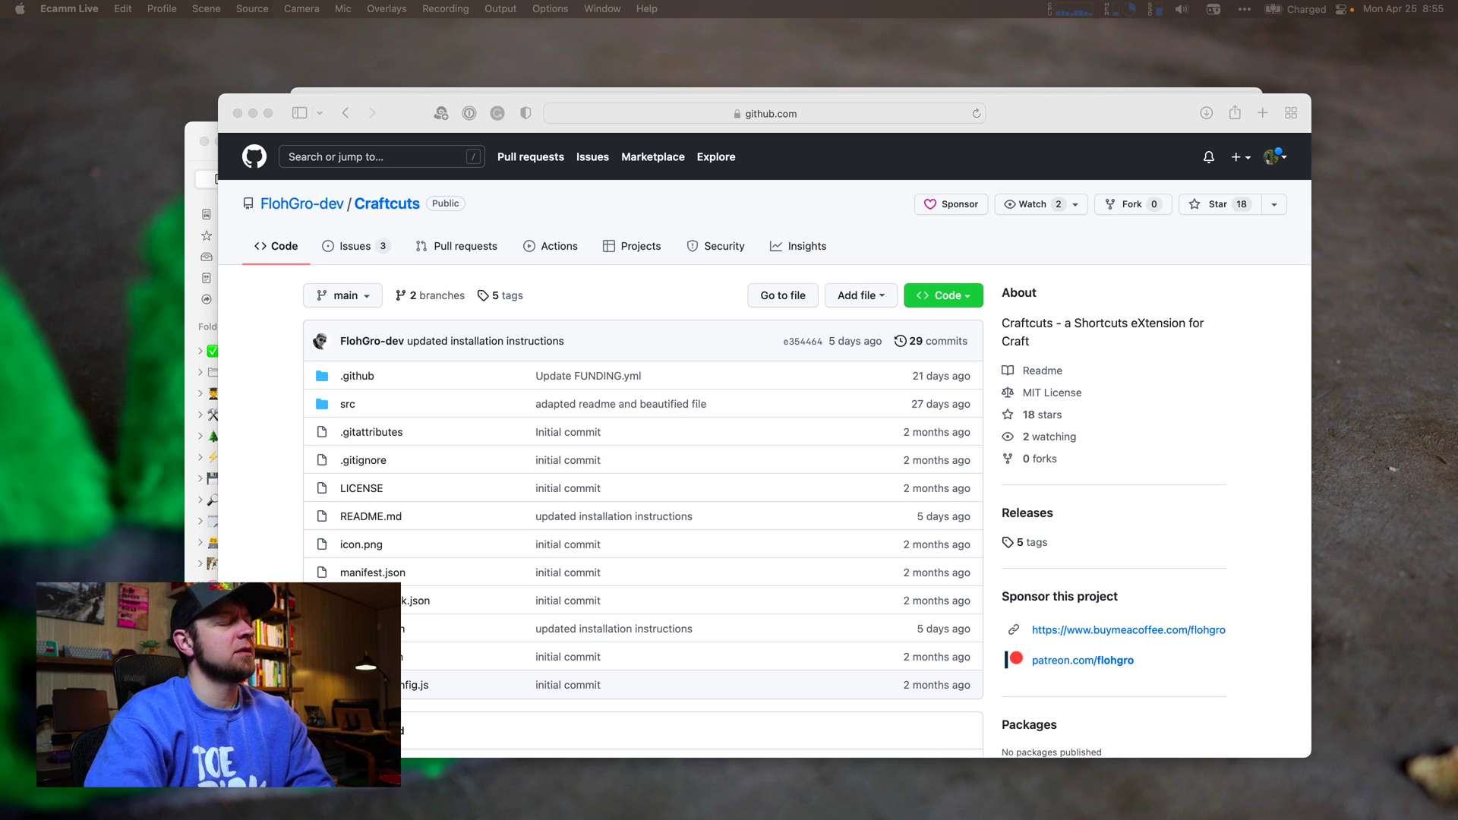
# View the Craftcuts 0.3.2 release page in Safari, then return to Craft's Something New note
pyautogui.click(618, 223)
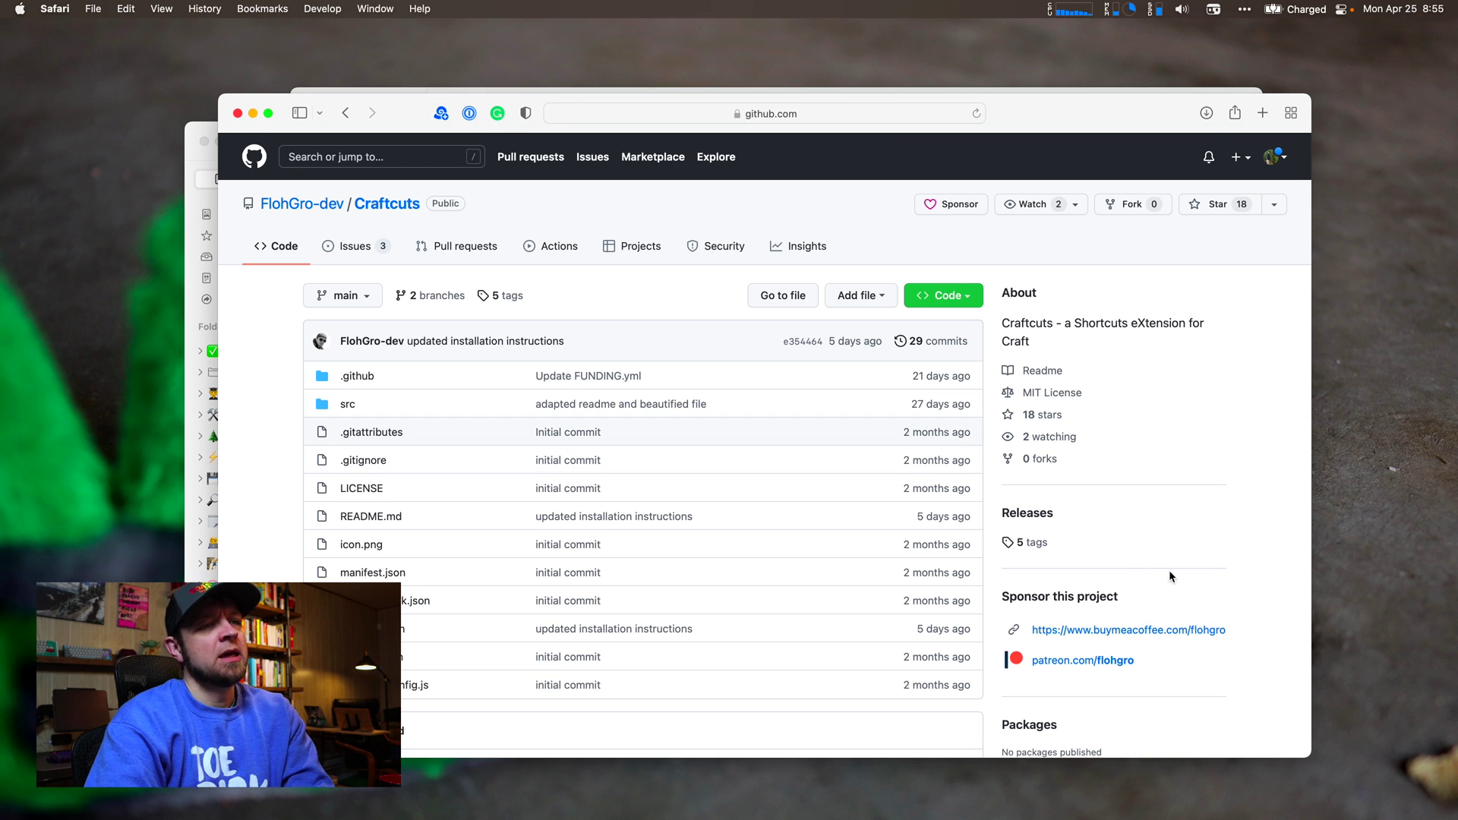
pyautogui.click(1033, 544)
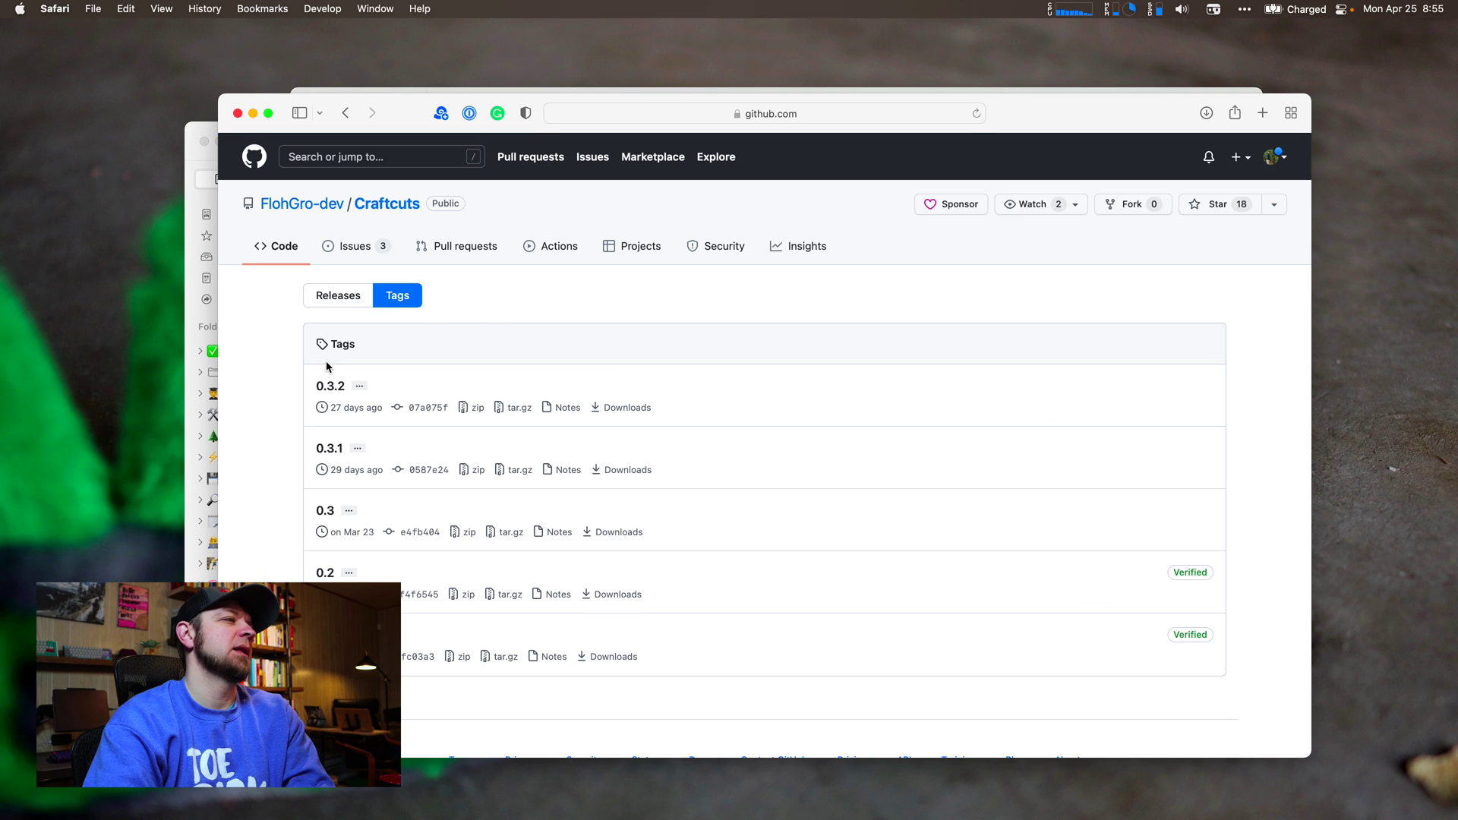
pyautogui.click(324, 388)
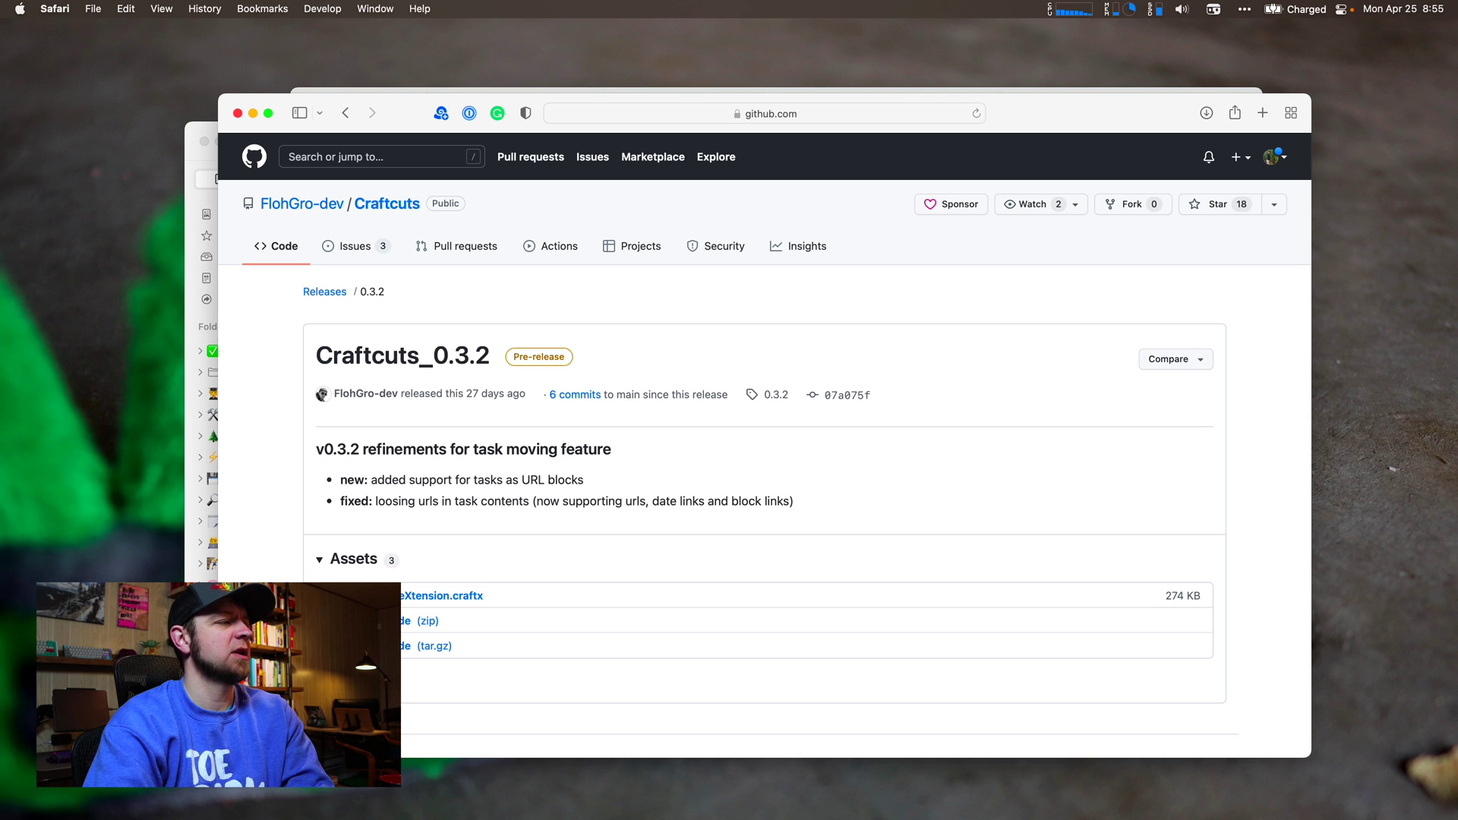
pyautogui.press('super+Tab')
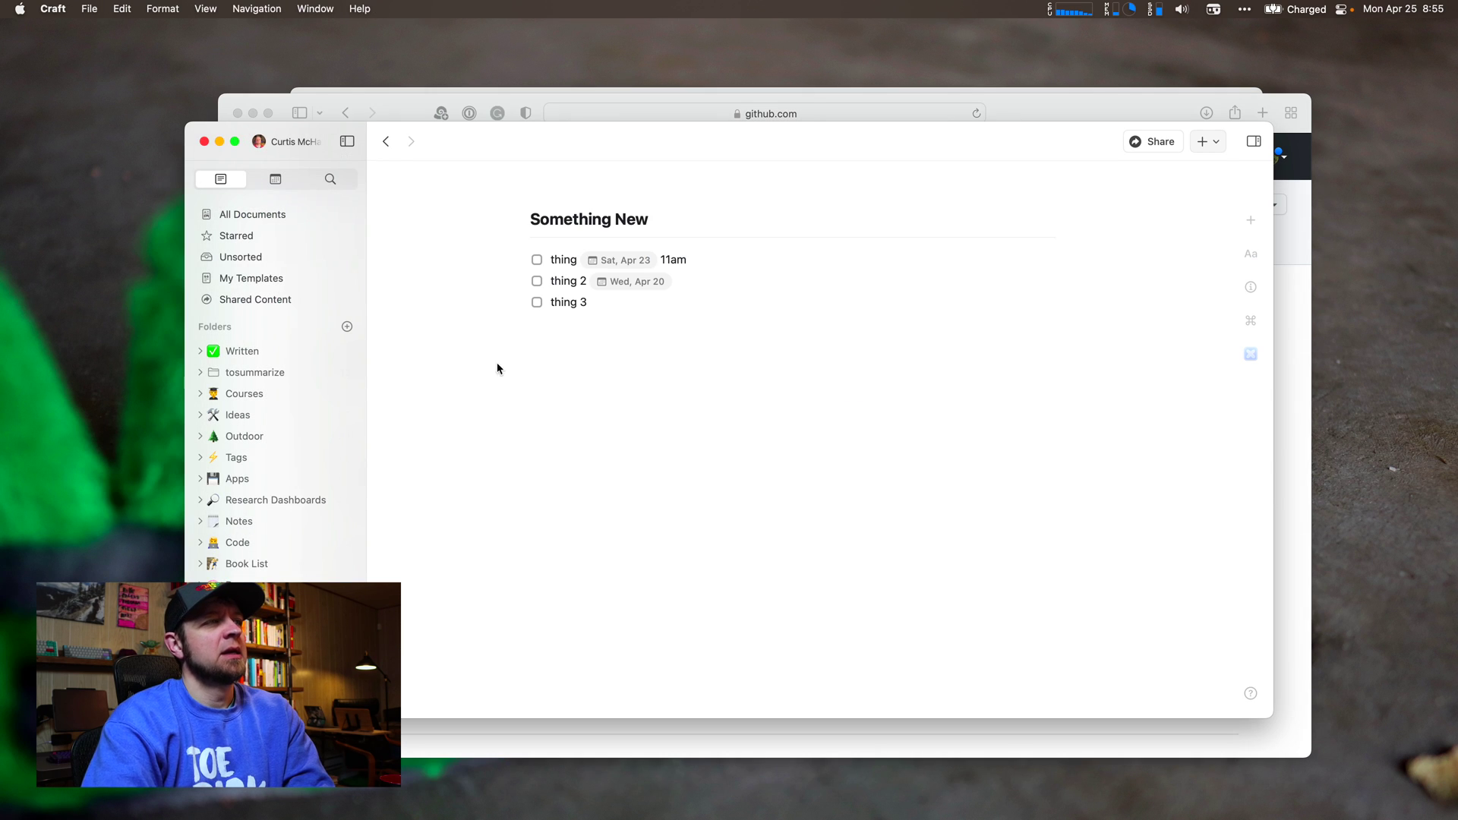
# Install craftcuts-eXtension.craftx from Downloads as a Craft extension and check its Craftcuts panel
pyautogui.click(1251, 354)
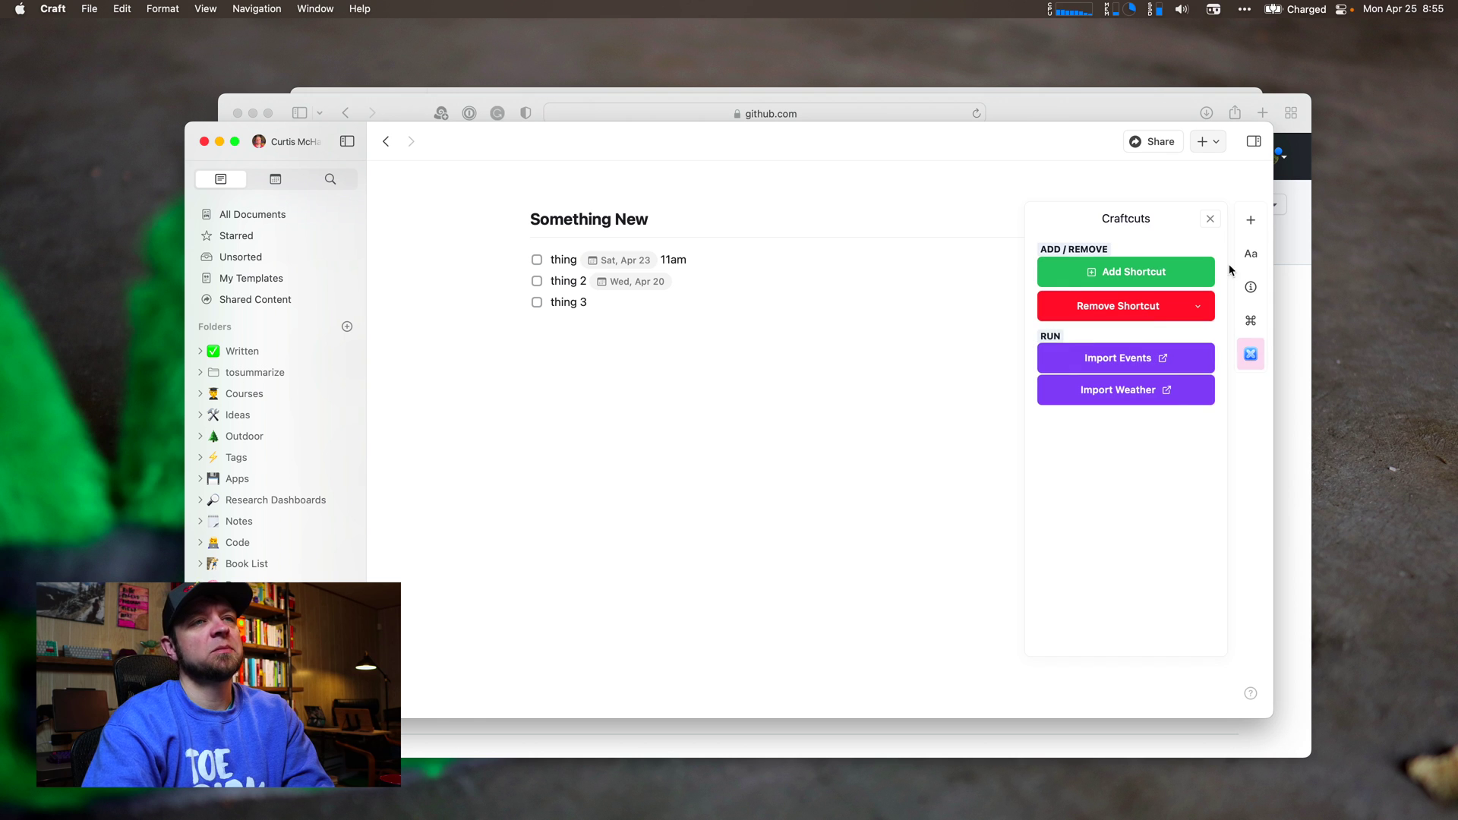
pyautogui.click(1212, 221)
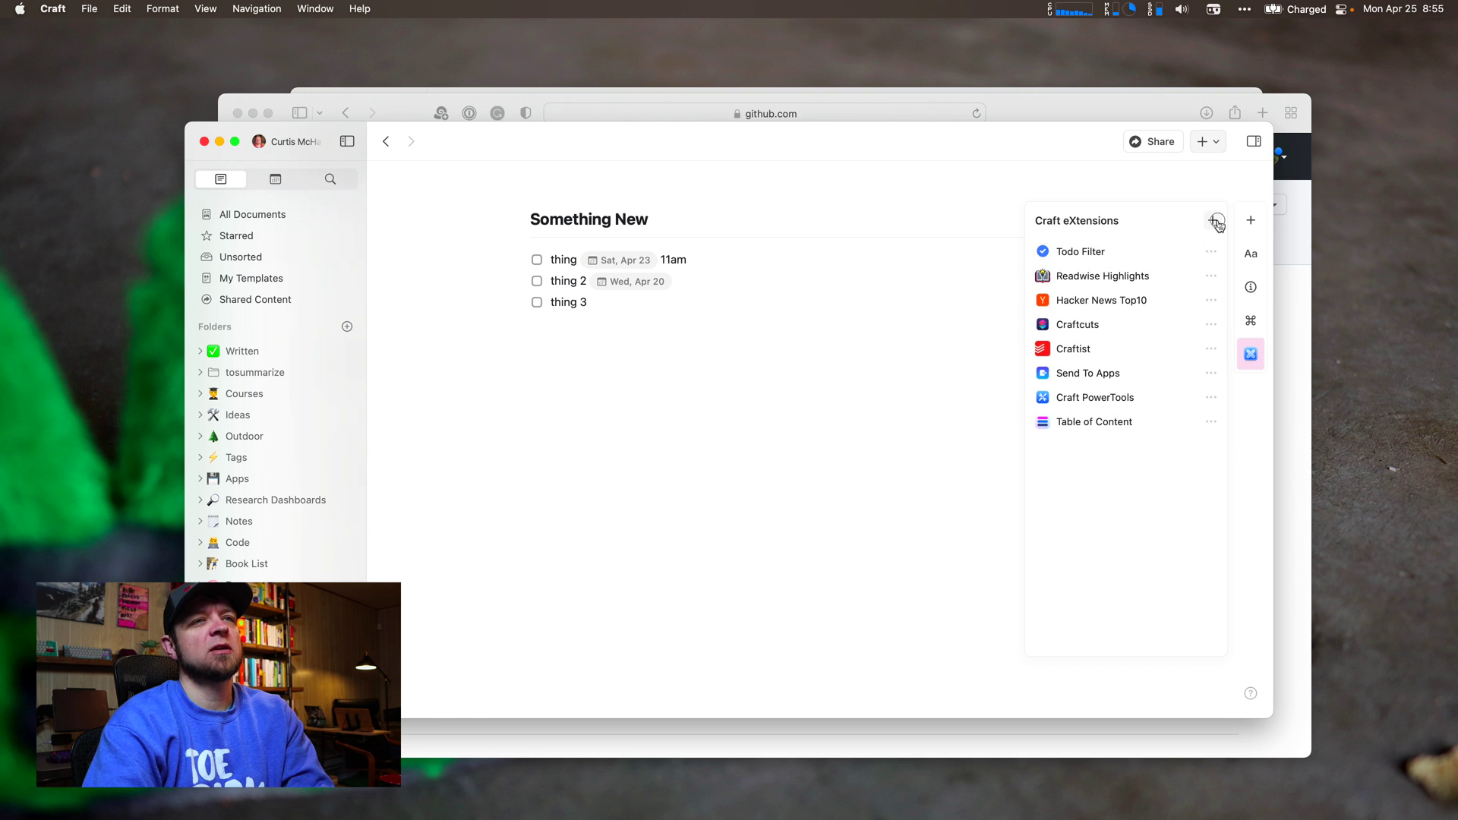
pyautogui.click(1214, 222)
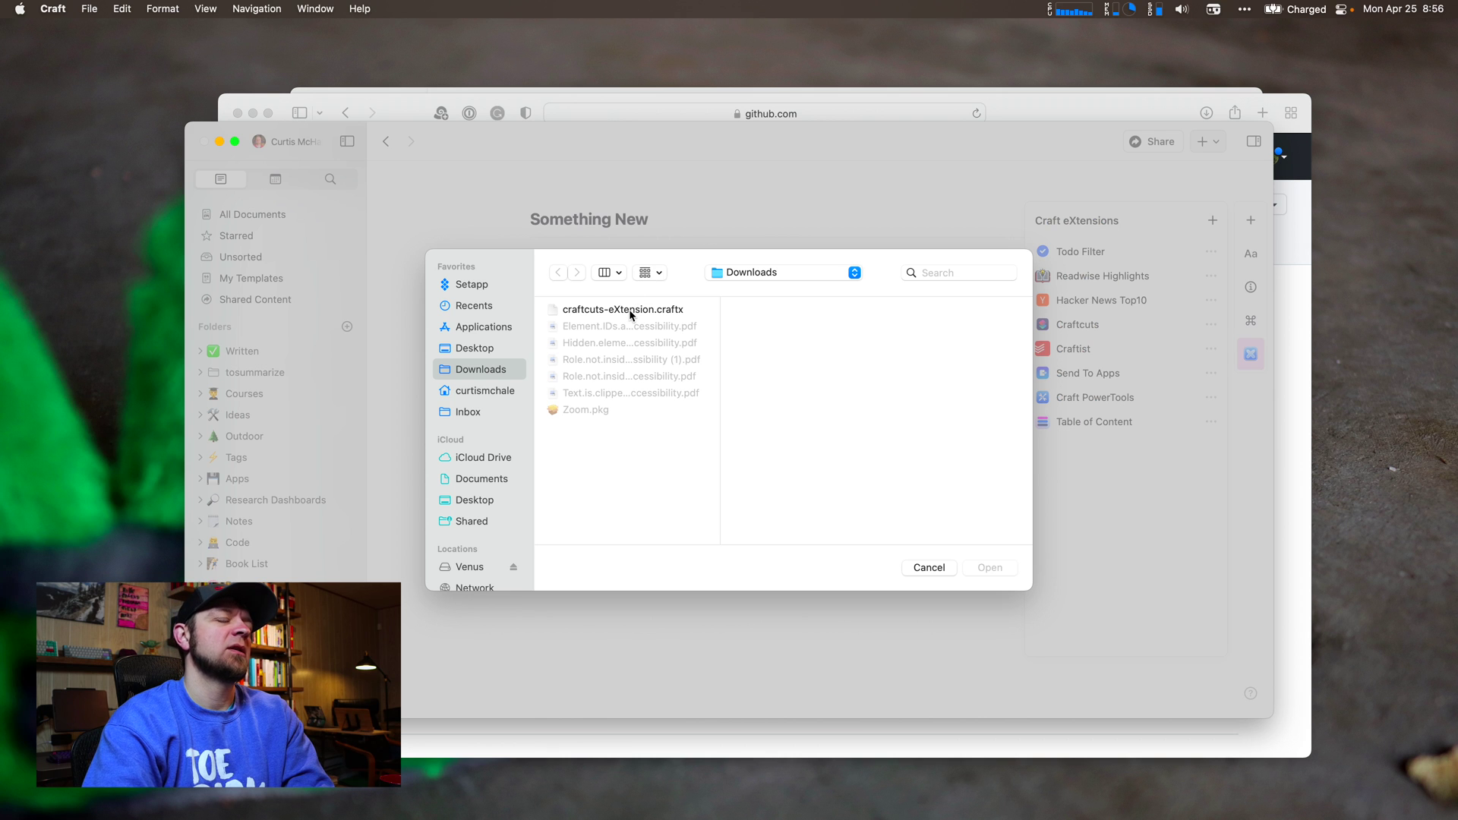
pyautogui.click(941, 568)
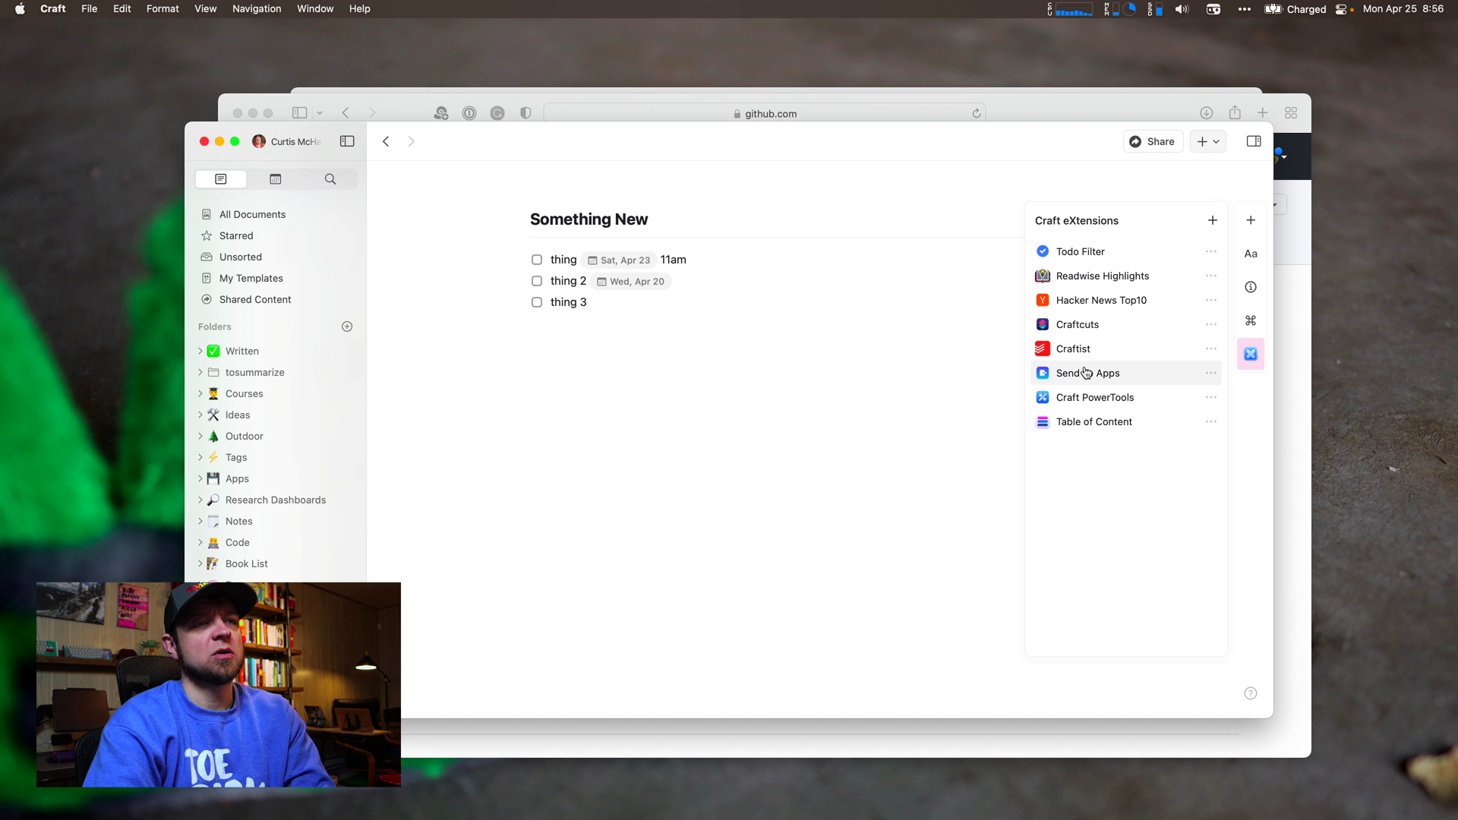
pyautogui.click(1084, 334)
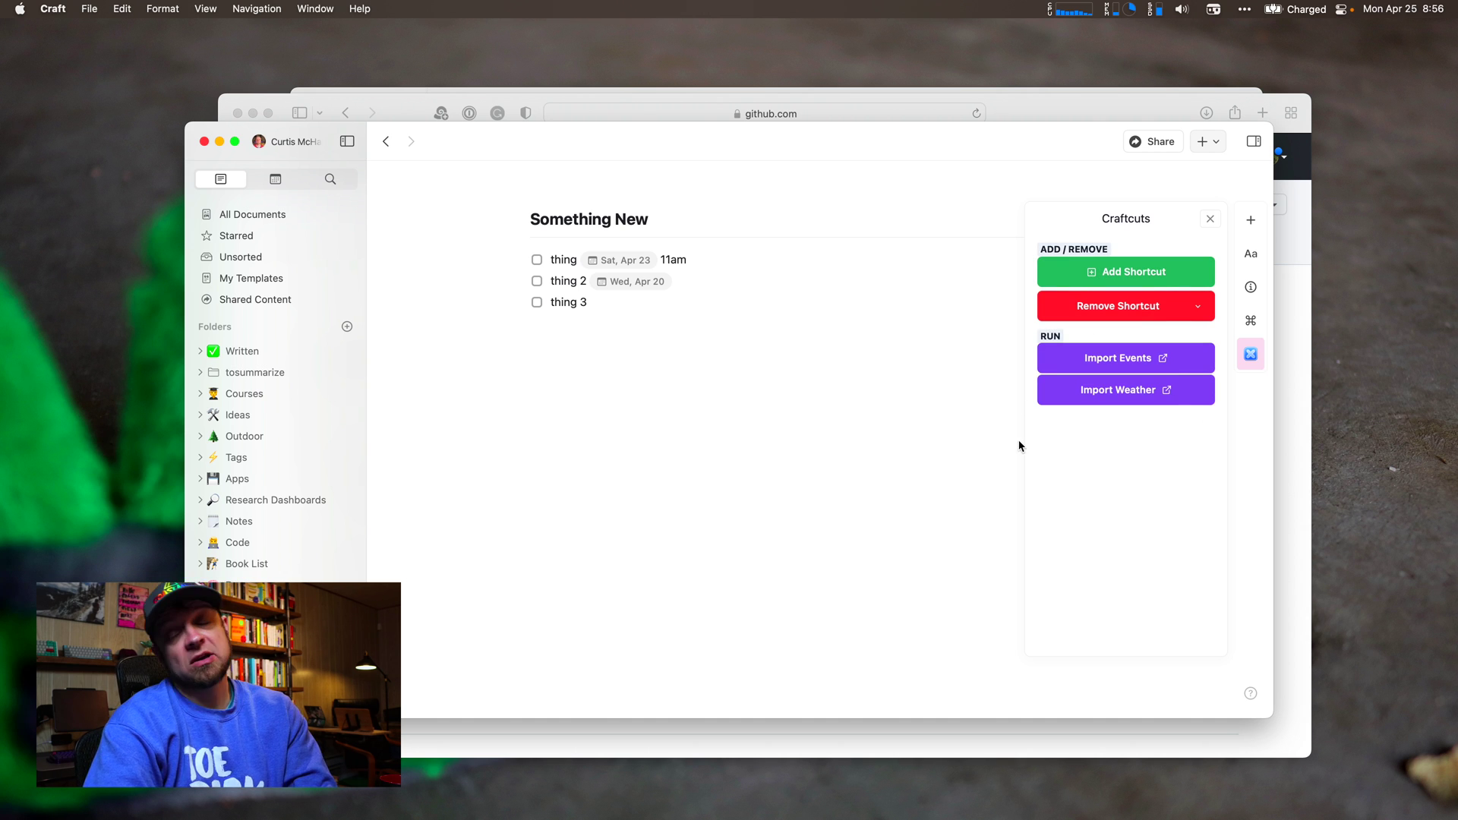
pyautogui.click(839, 527)
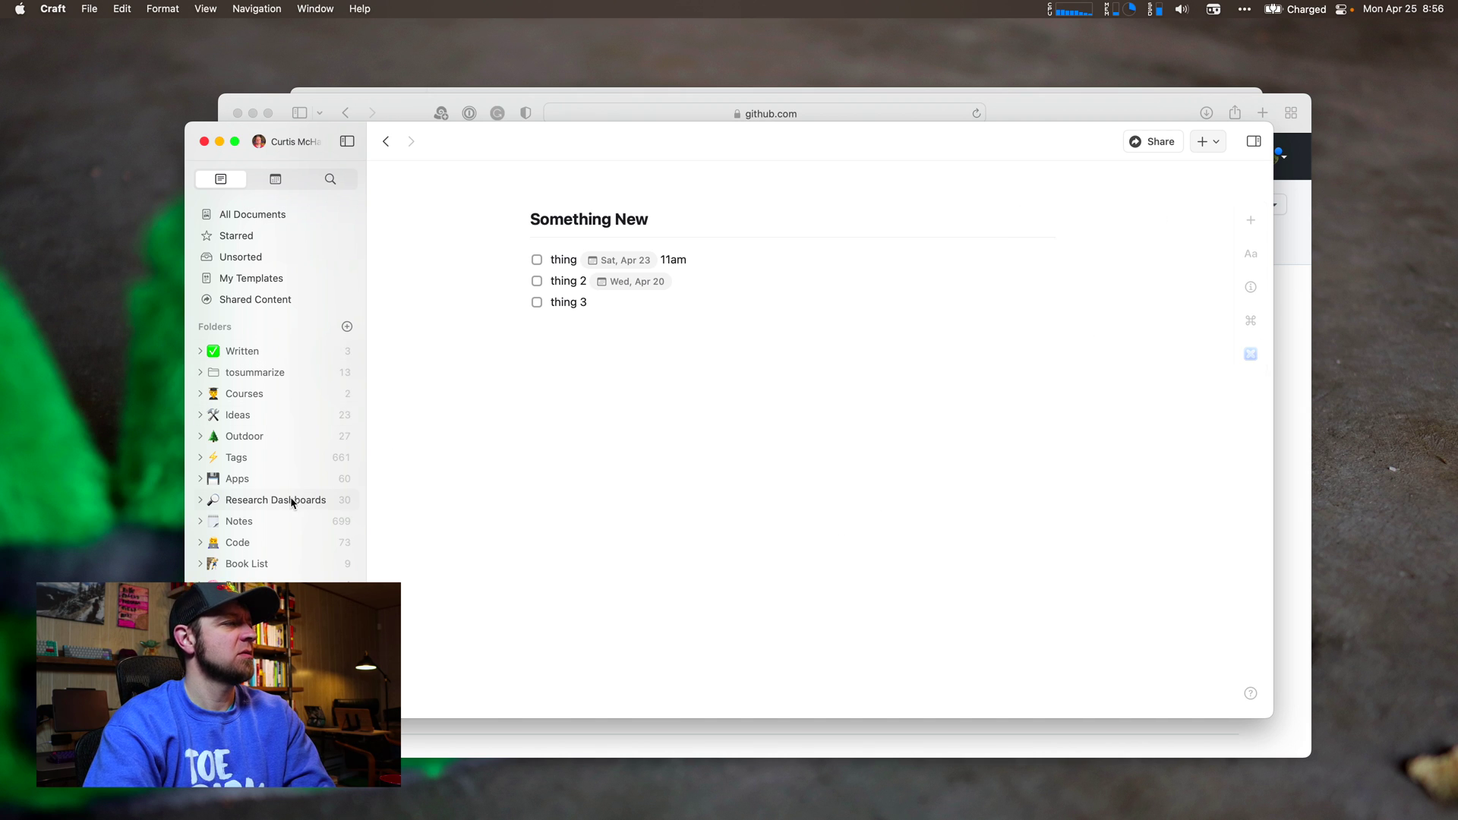
# Open today's Apr 25 daily note from the calendar and delete its old events and weather
pyautogui.click(265, 184)
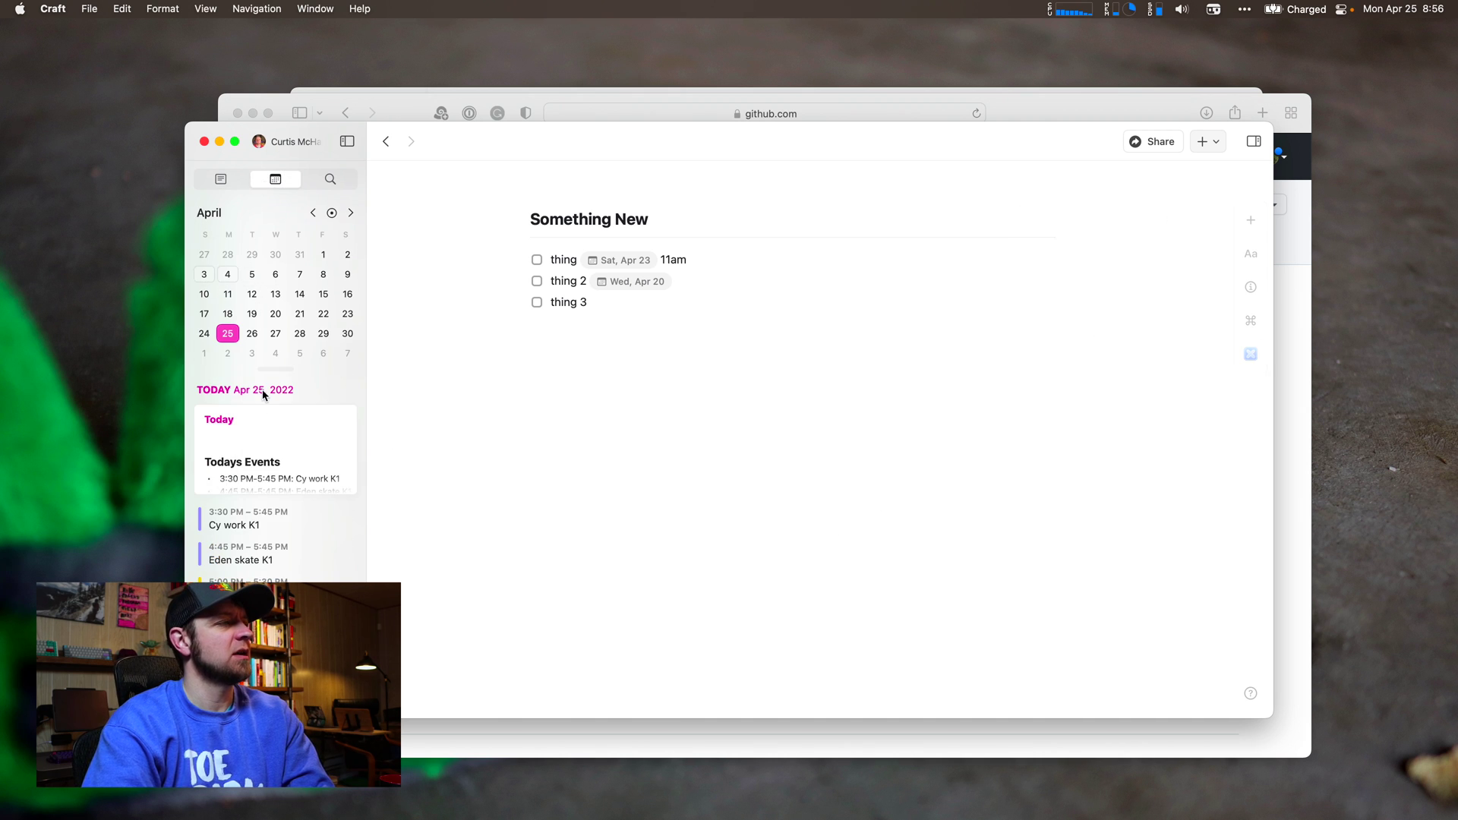
pyautogui.click(260, 427)
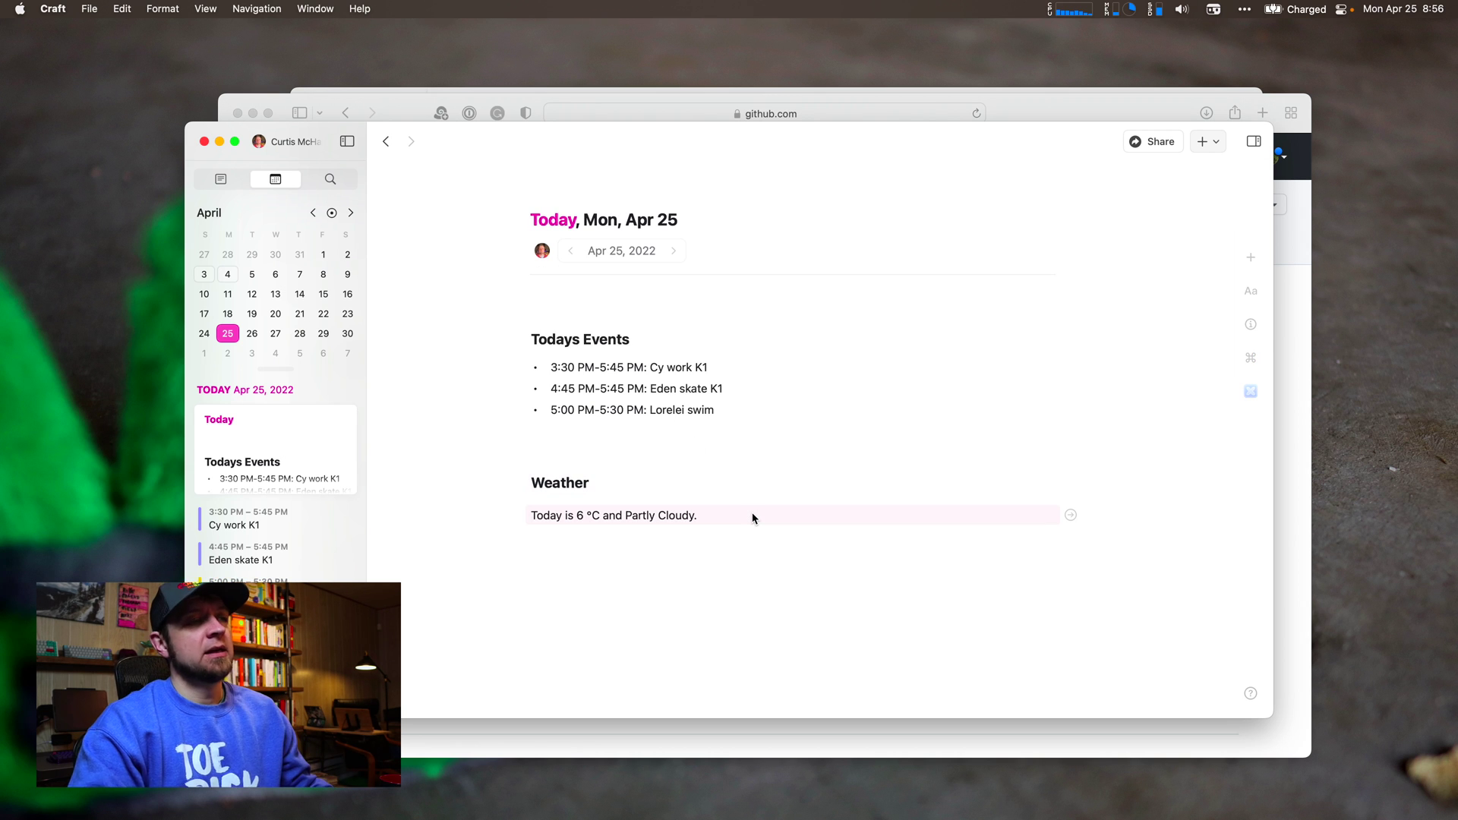
pyautogui.hotkey('shift', 'Up')
pyautogui.hotkey('shift', 'Up')
pyautogui.hotkey('shift', 'Up')
pyautogui.hotkey('shift', 'Up')
pyautogui.hotkey('shift', 'Up')
pyautogui.hotkey('shift', 'Up')
pyautogui.hotkey('shift', 'Up')
pyautogui.press('BackSpace')
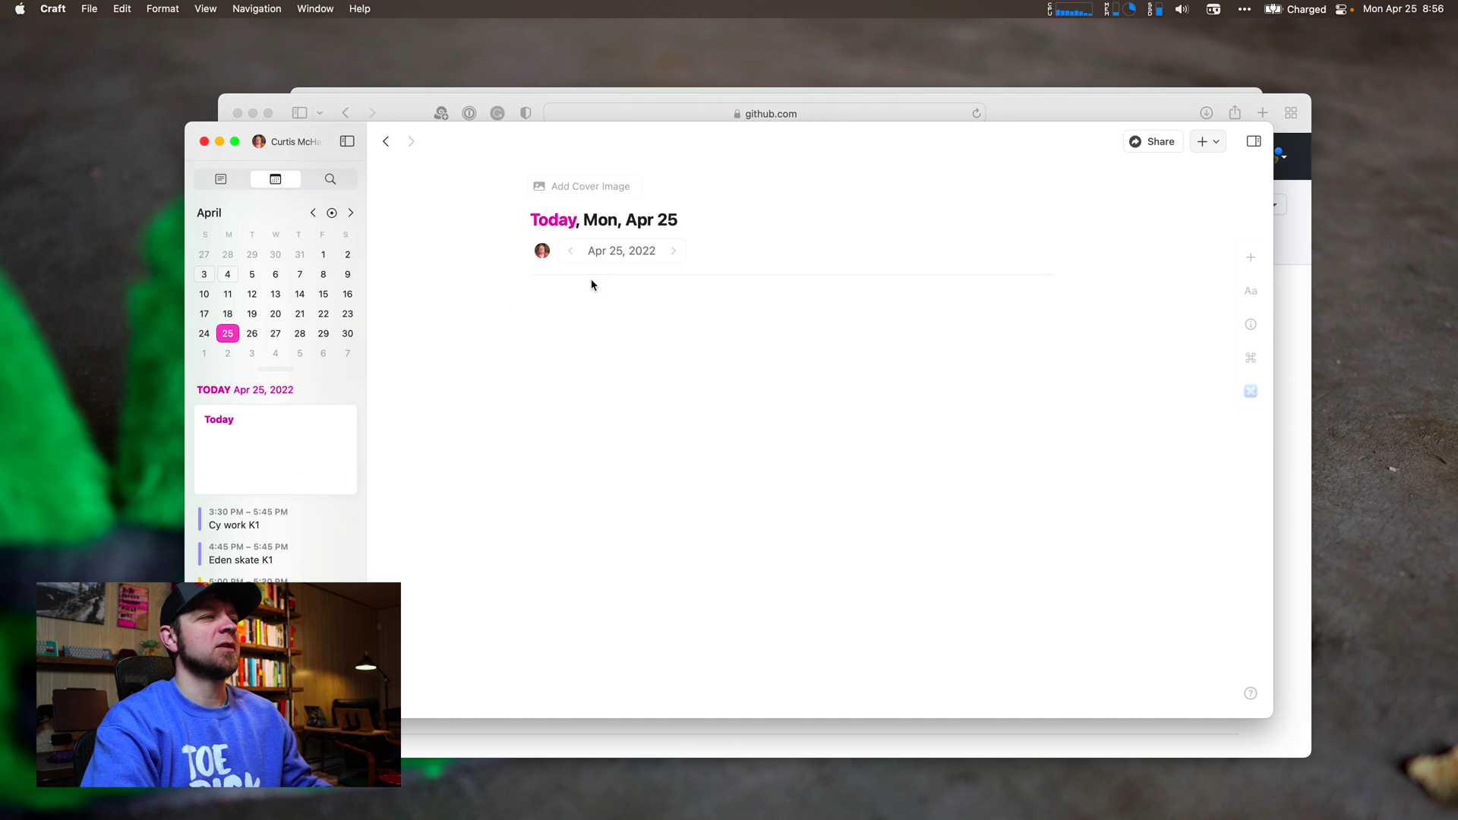
# Import today's calendar events into the note using Craftcuts' Import Events
pyautogui.click(570, 325)
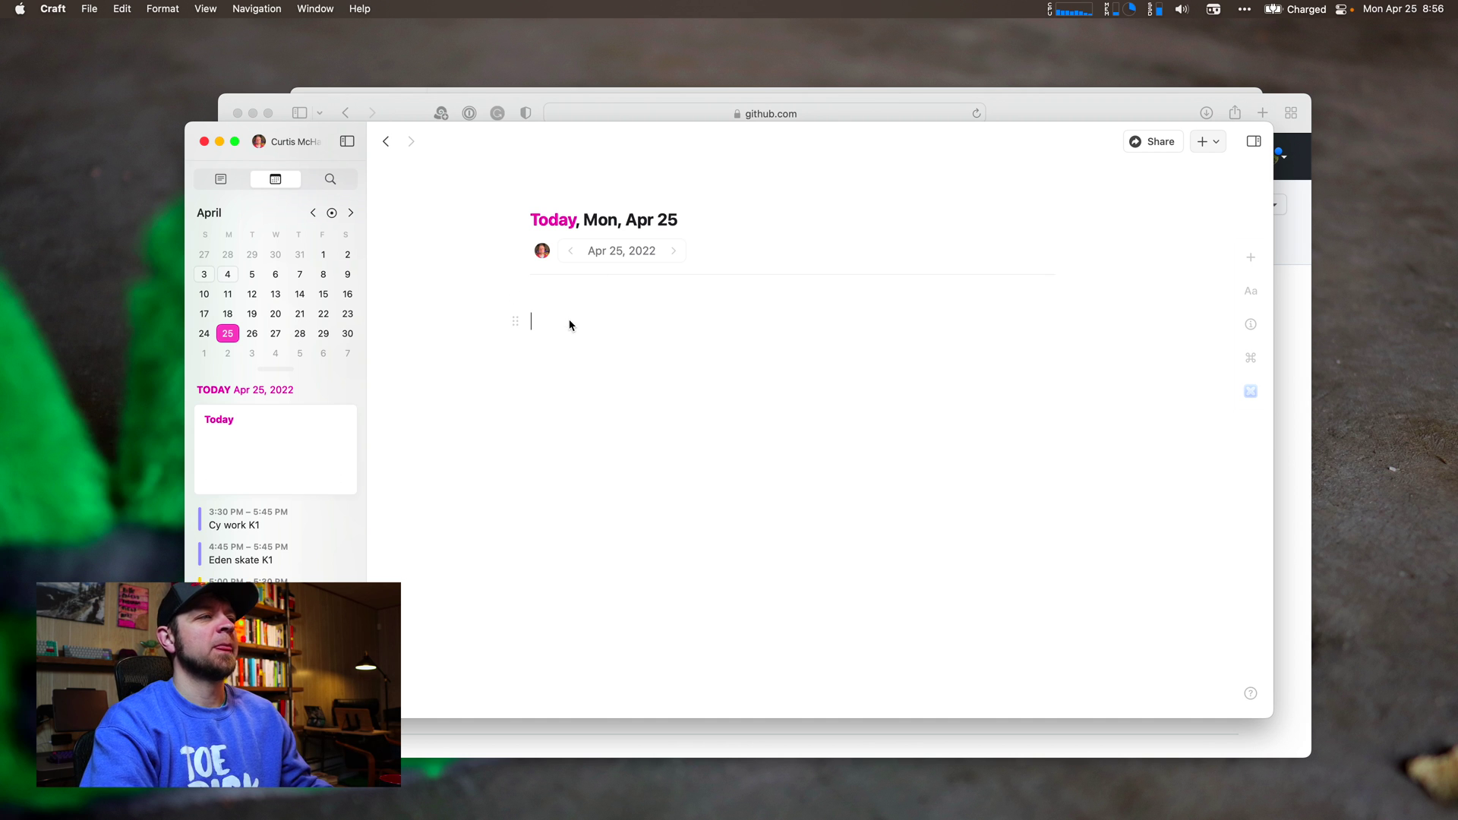
pyautogui.click(1250, 392)
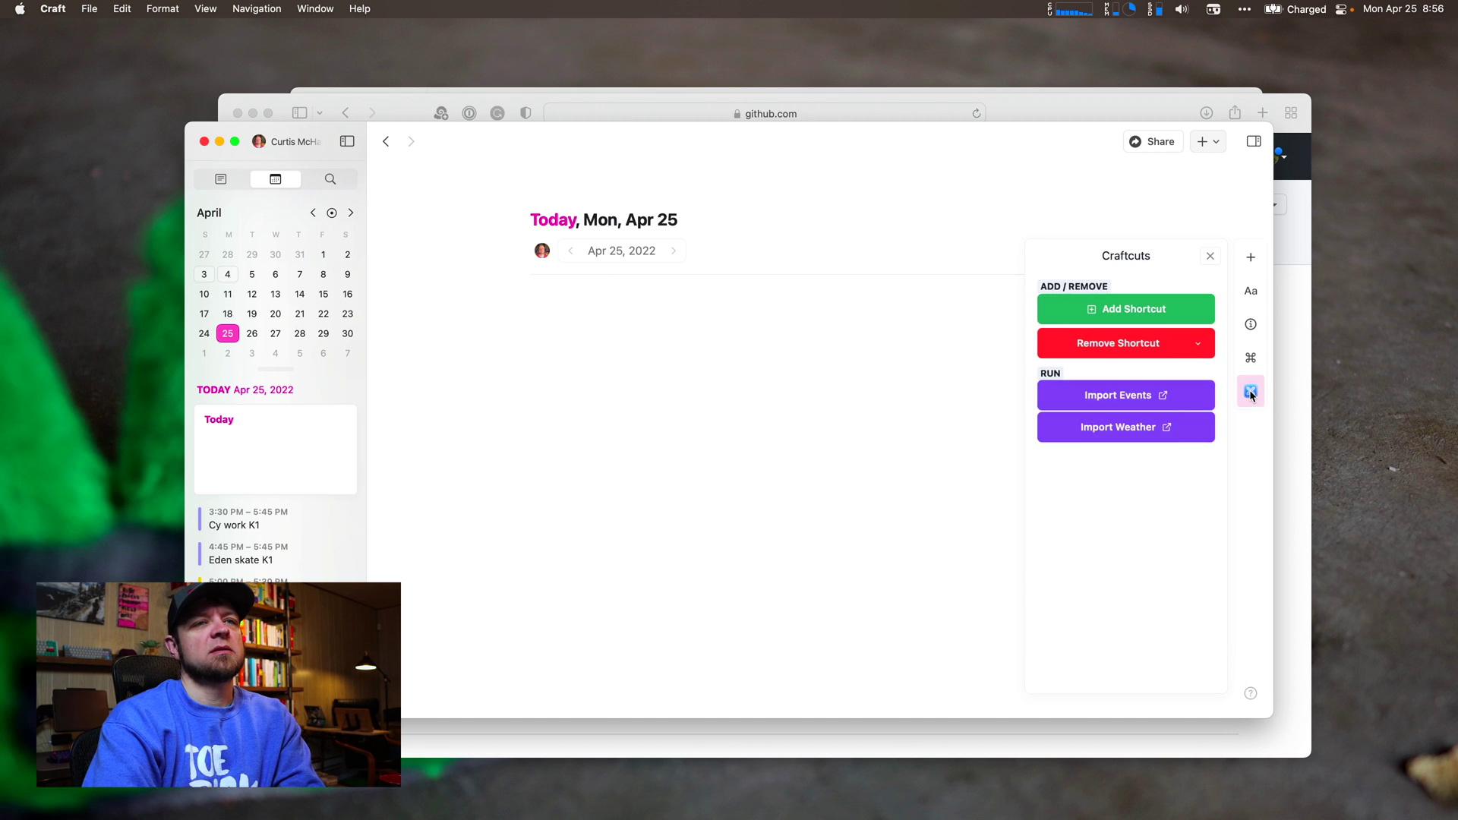
pyautogui.click(1116, 398)
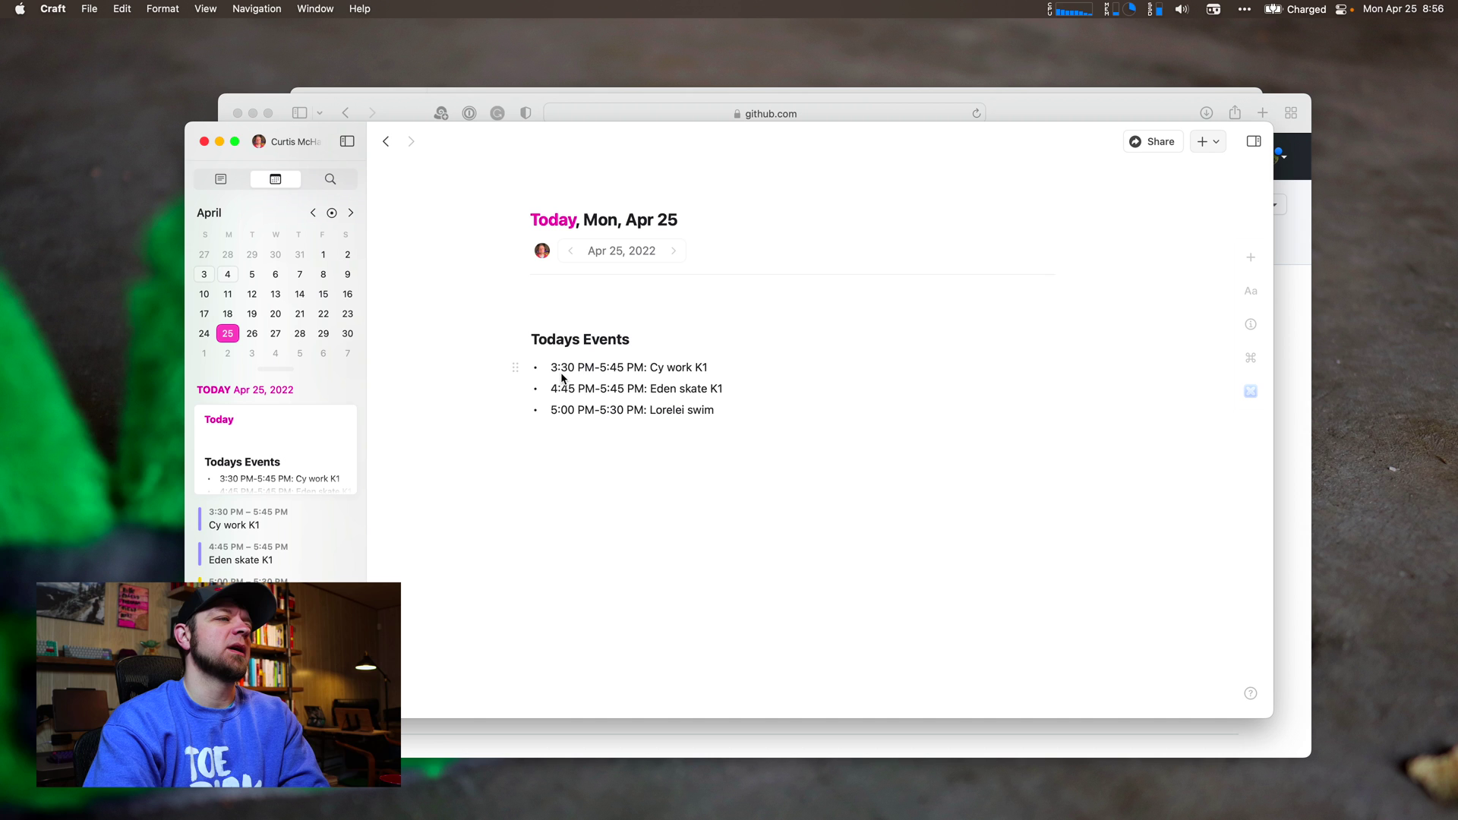
# Replace K1 with Elks at the end of the first two imported event lines
pyautogui.click(709, 368)
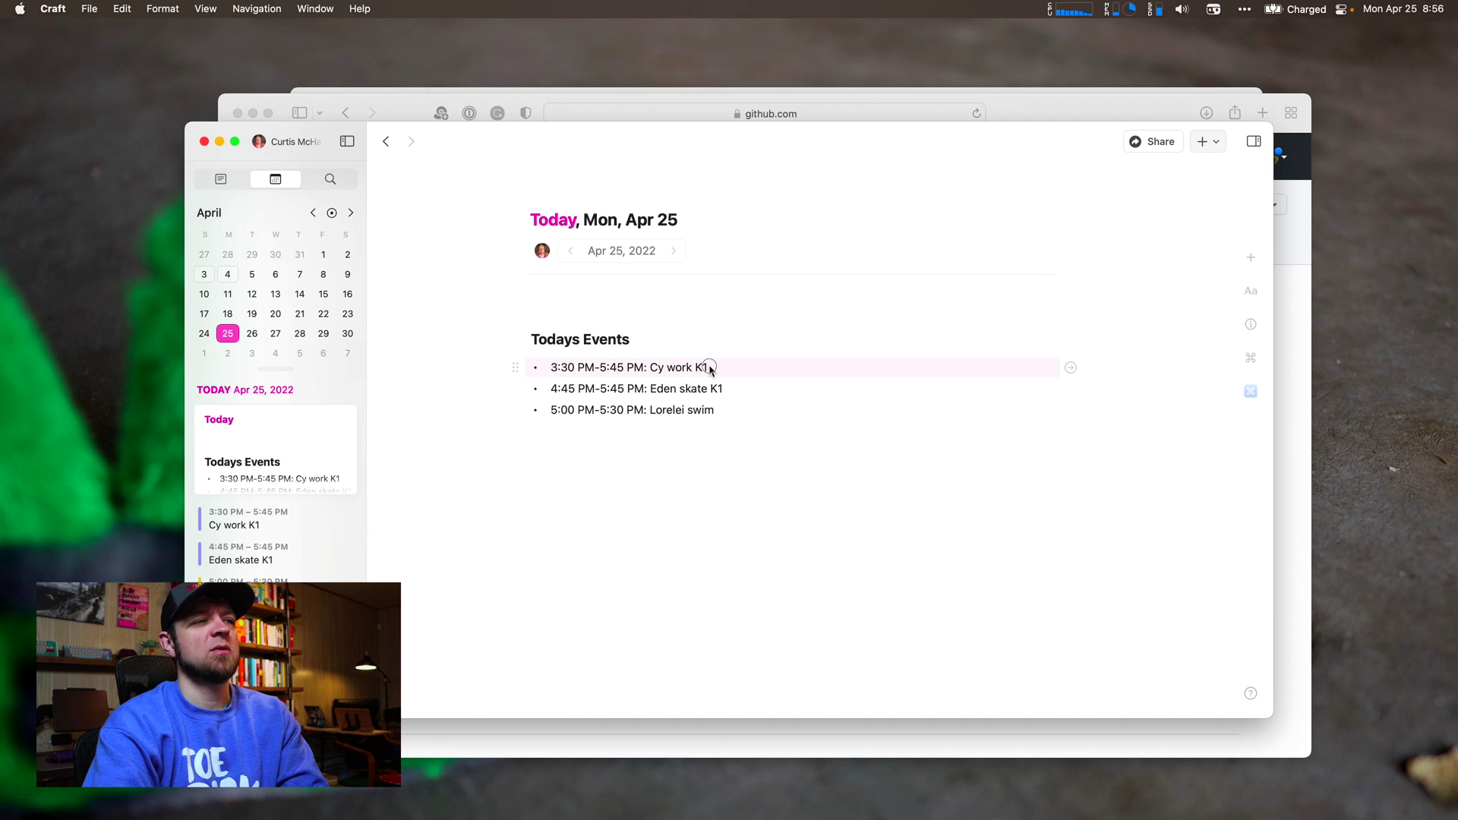
pyautogui.press('BackSpace')
pyautogui.press('BackSpace')
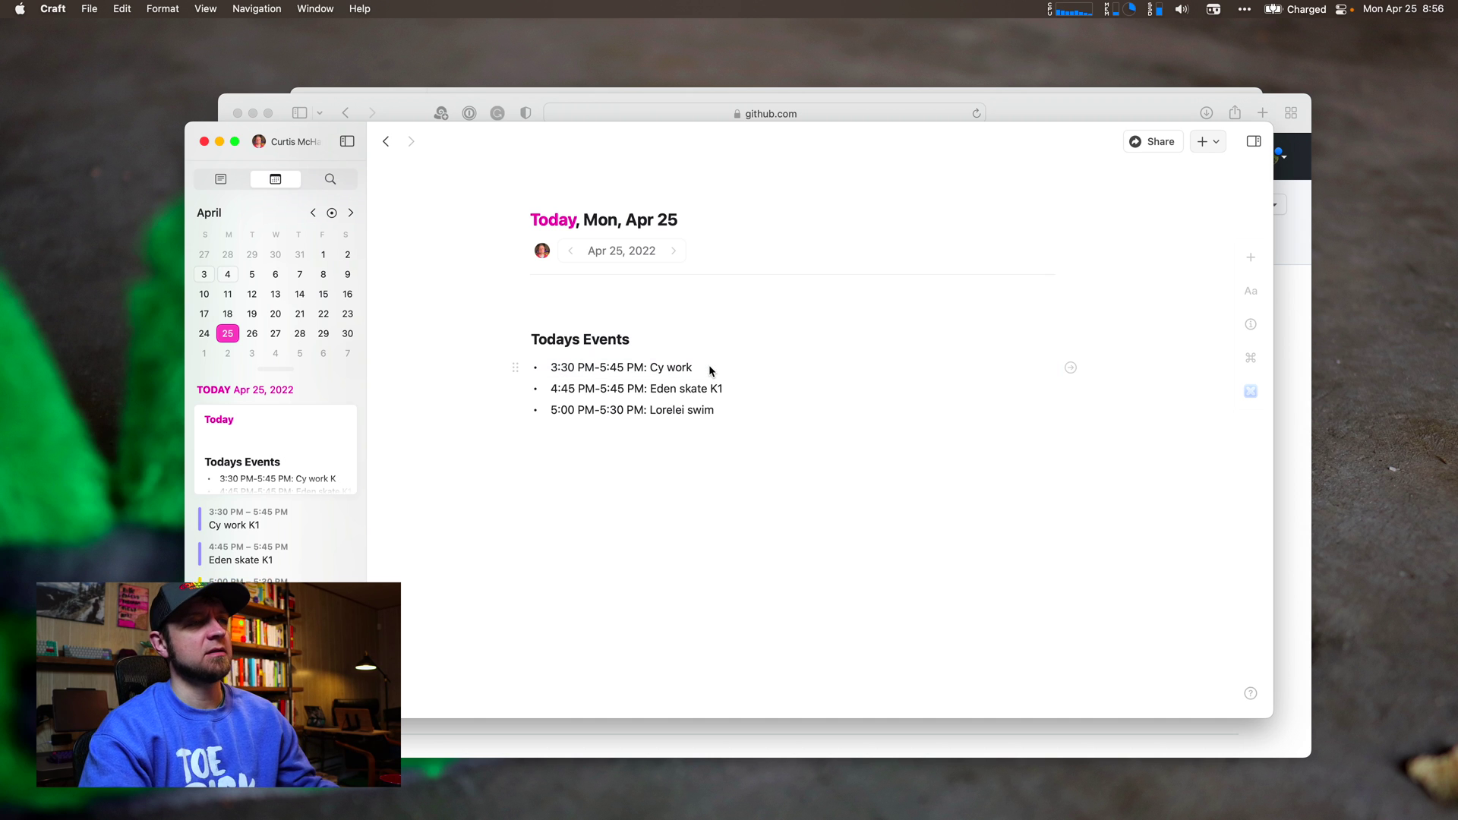
pyautogui.write('Elks')
pyautogui.press('Down')
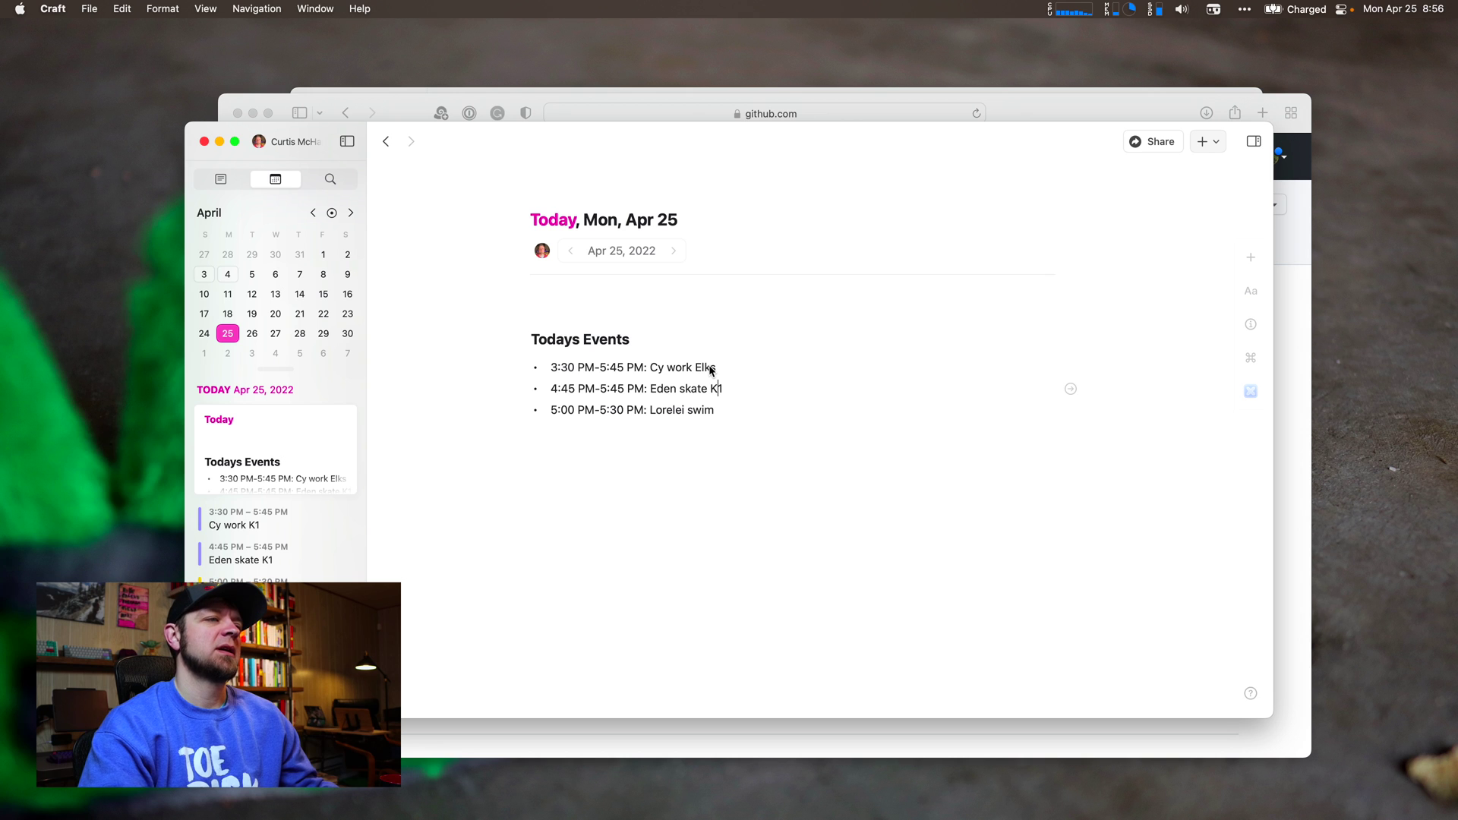
pyautogui.press('shift+super+Right')
pyautogui.write('Elr')
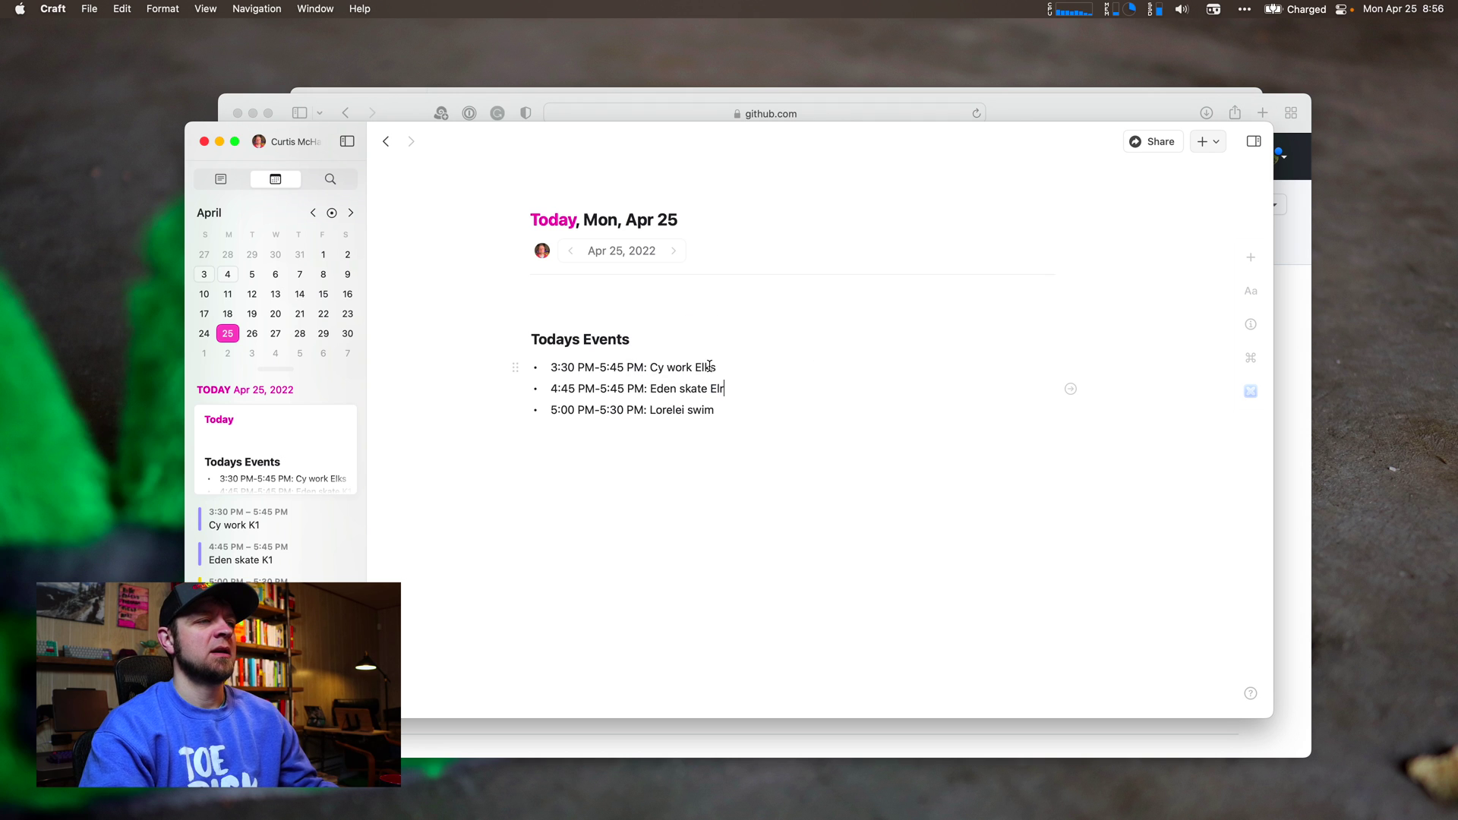
pyautogui.press('BackSpace')
pyautogui.write('ks')
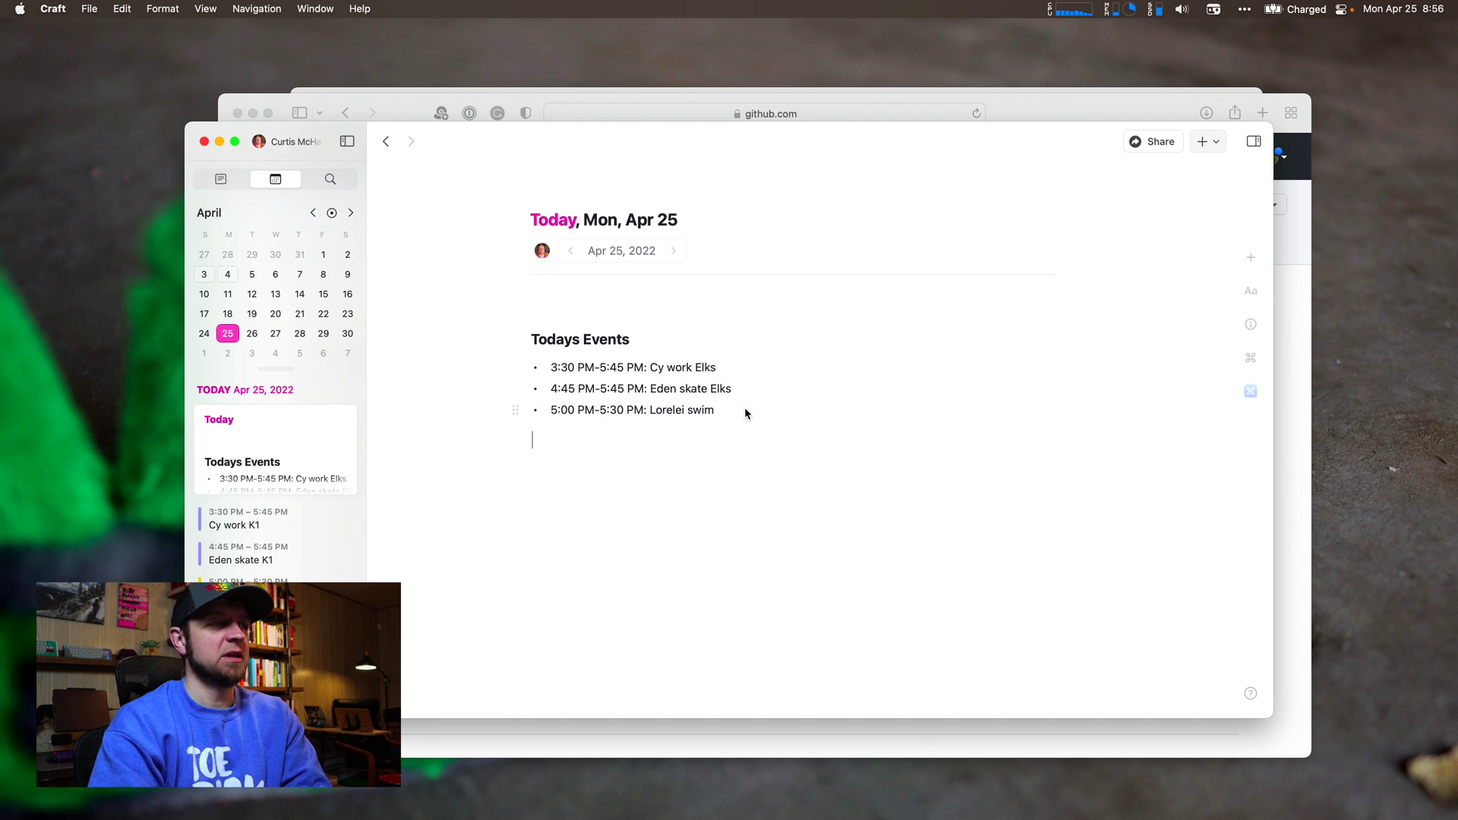
# Import the current weather, '9 °C and Mostly Cloudy', into today's note with Craftcuts
pyautogui.click(1251, 391)
pyautogui.click(1102, 439)
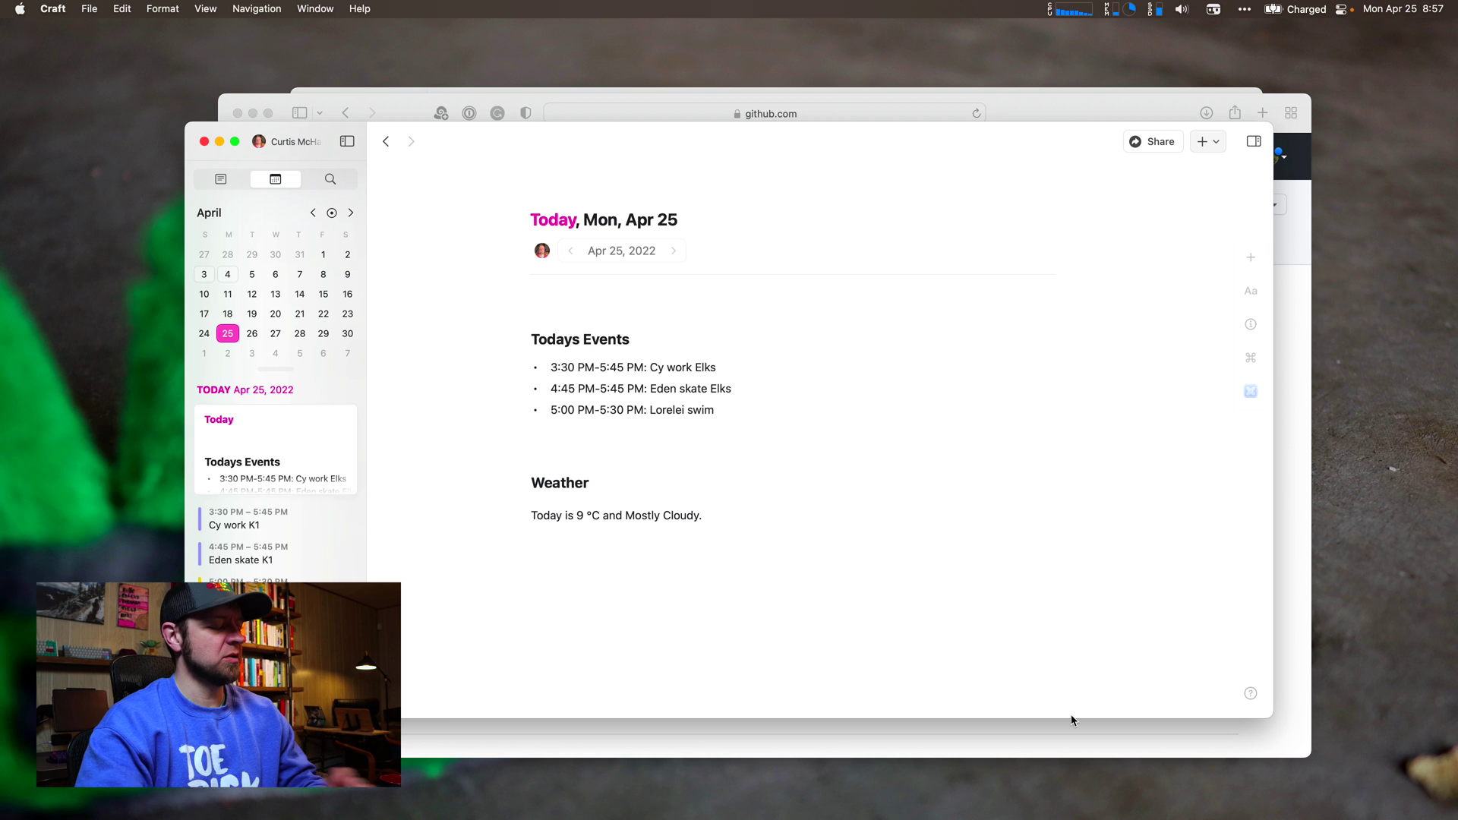
pyautogui.hotkey('alt', 'space')
# Launch Shortcuts with Alfred, inspect the Craft Weather shortcut, and return to Safari's release page
pyautogui.write('short')
pyautogui.press('Return')
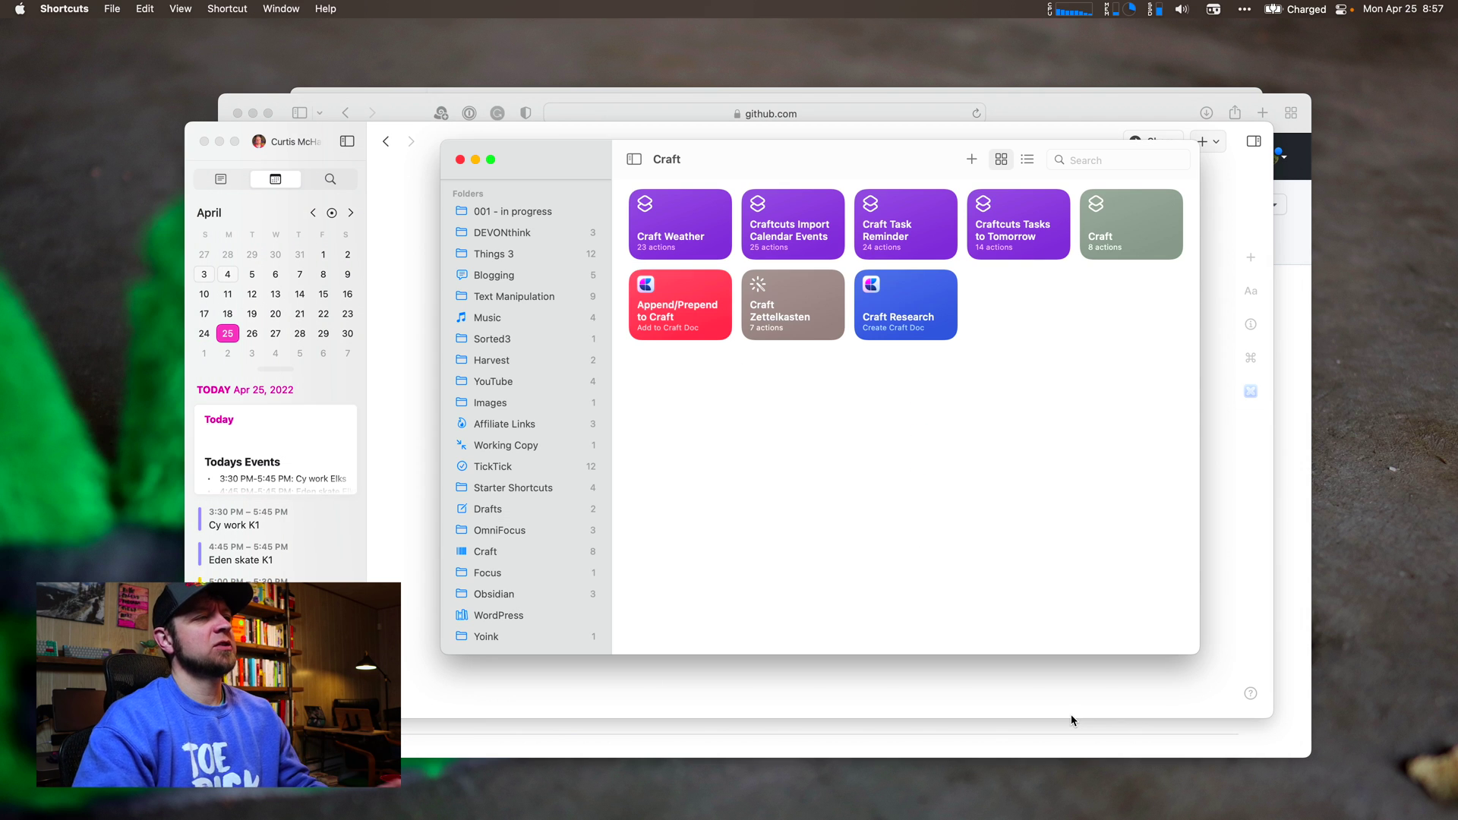
pyautogui.rightClick(683, 249)
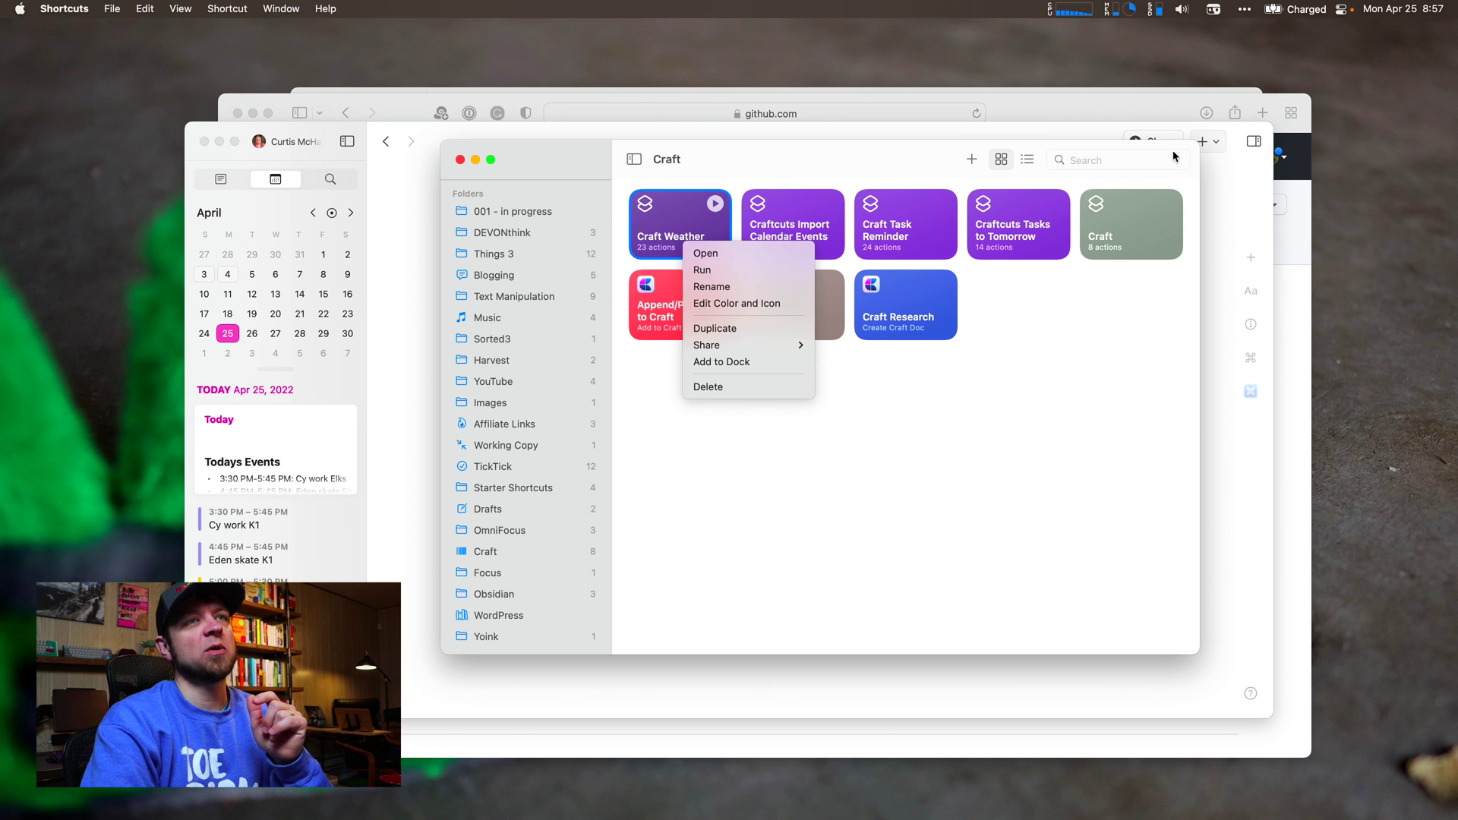
pyautogui.click(1150, 119)
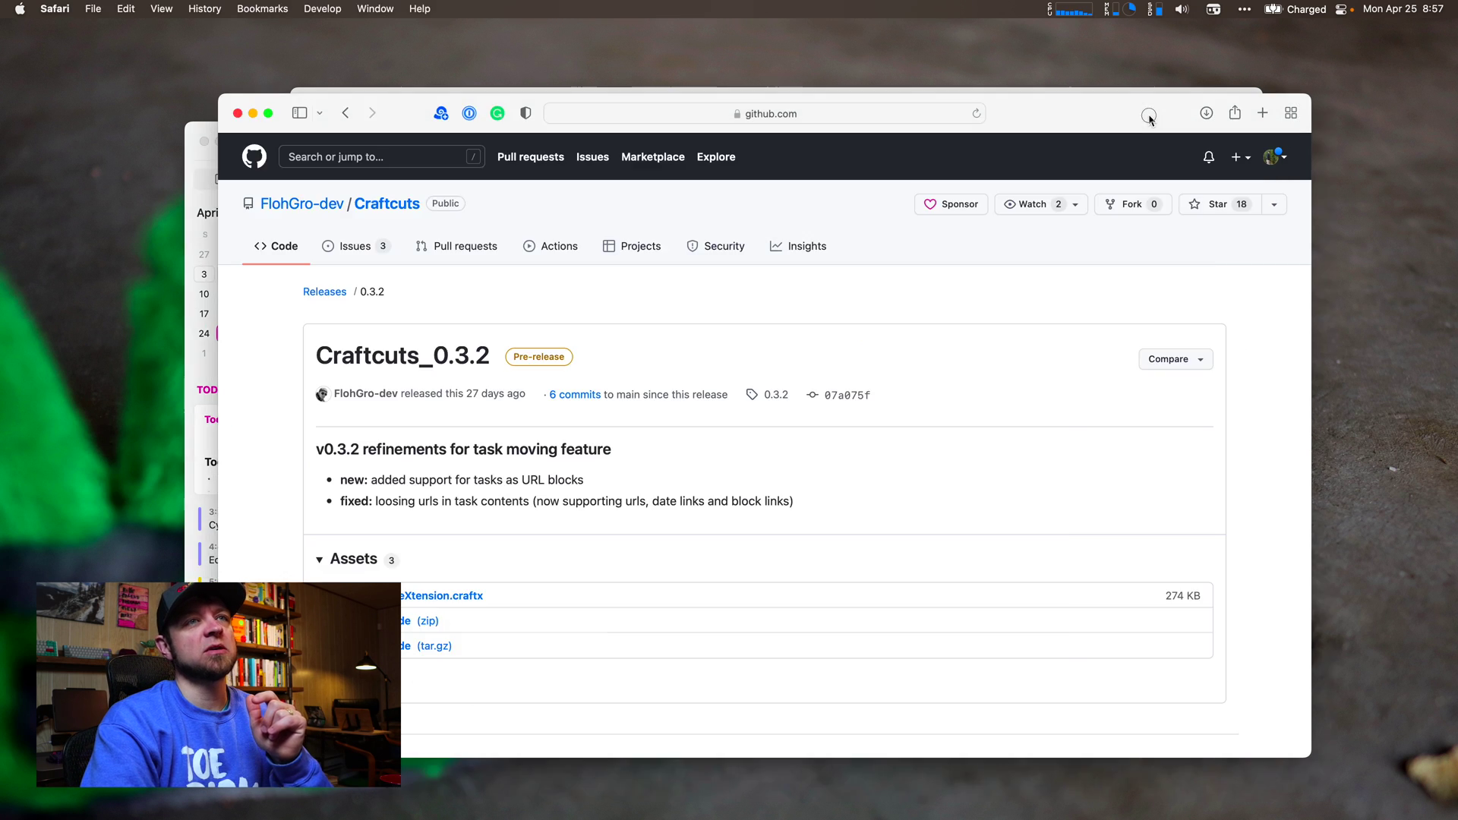
# Open the Craftcuts repository README and scroll to Template Shortcuts and the Shortcuts Made for Craftcuts table
pyautogui.click(372, 205)
pyautogui.scroll(-1, 600, 465)
pyautogui.scroll(-20, 600, 465)
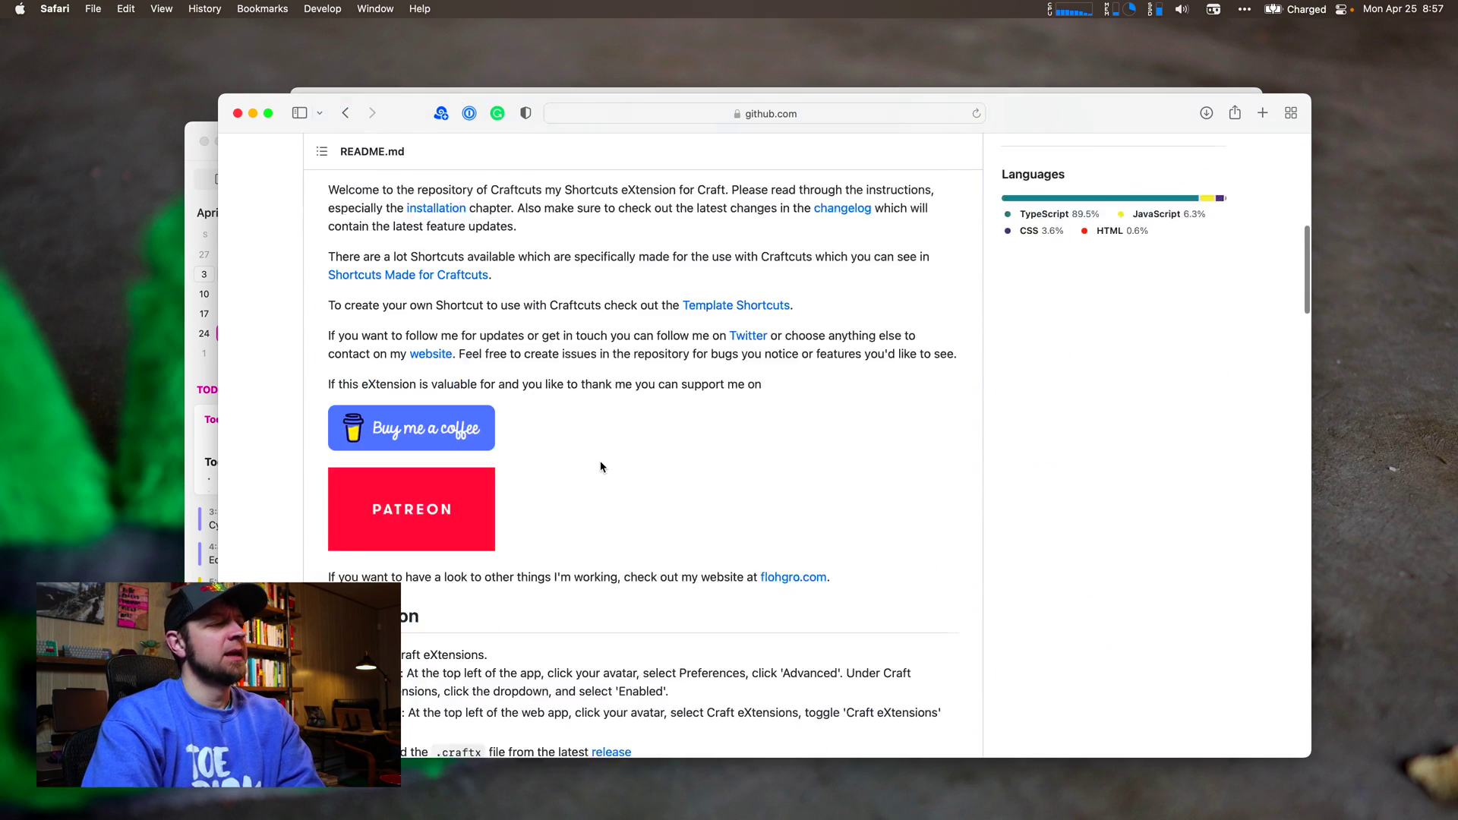
pyautogui.scroll(-15, 600, 462)
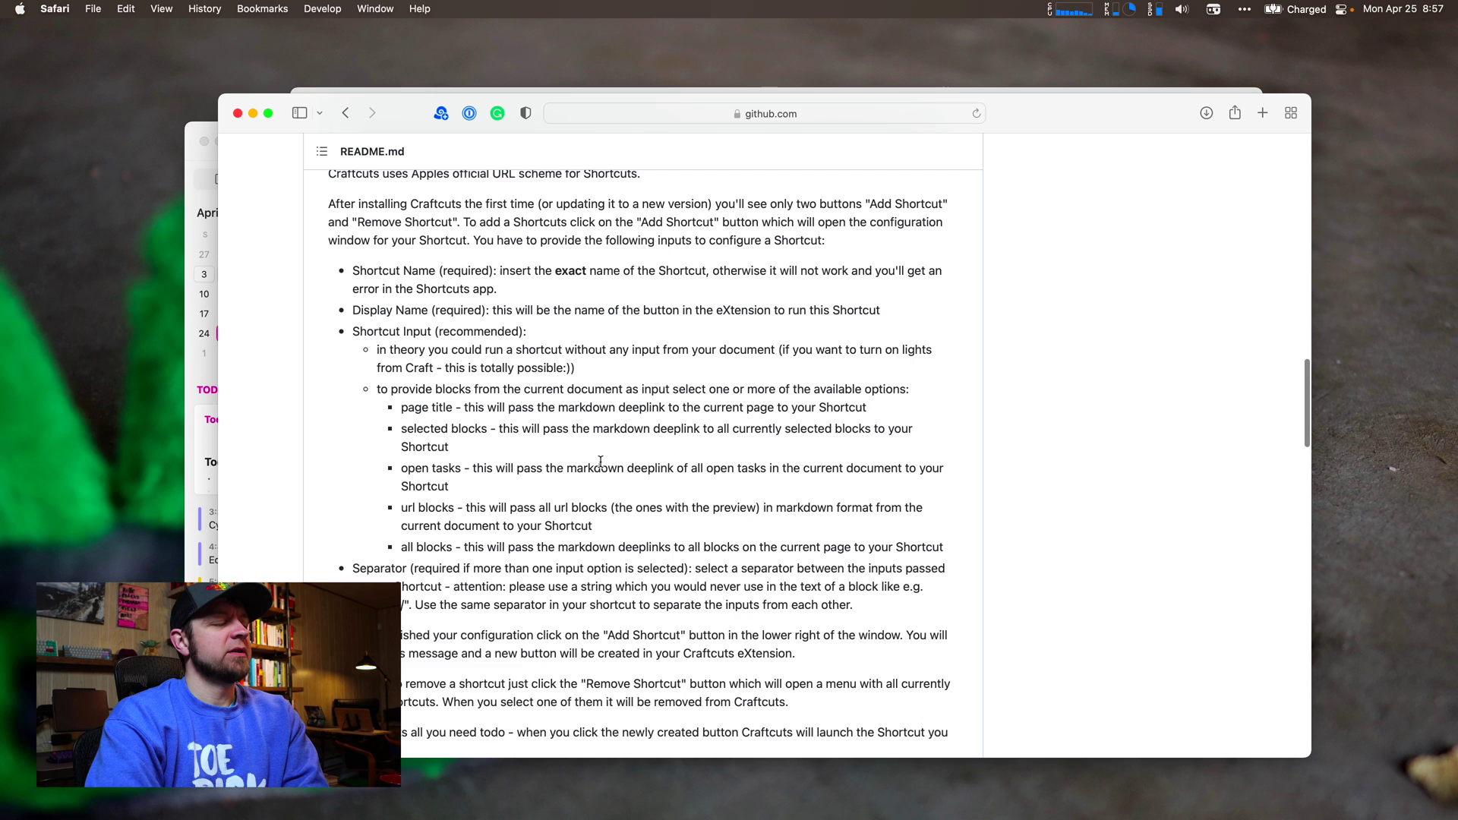
pyautogui.scroll(-8, 600, 463)
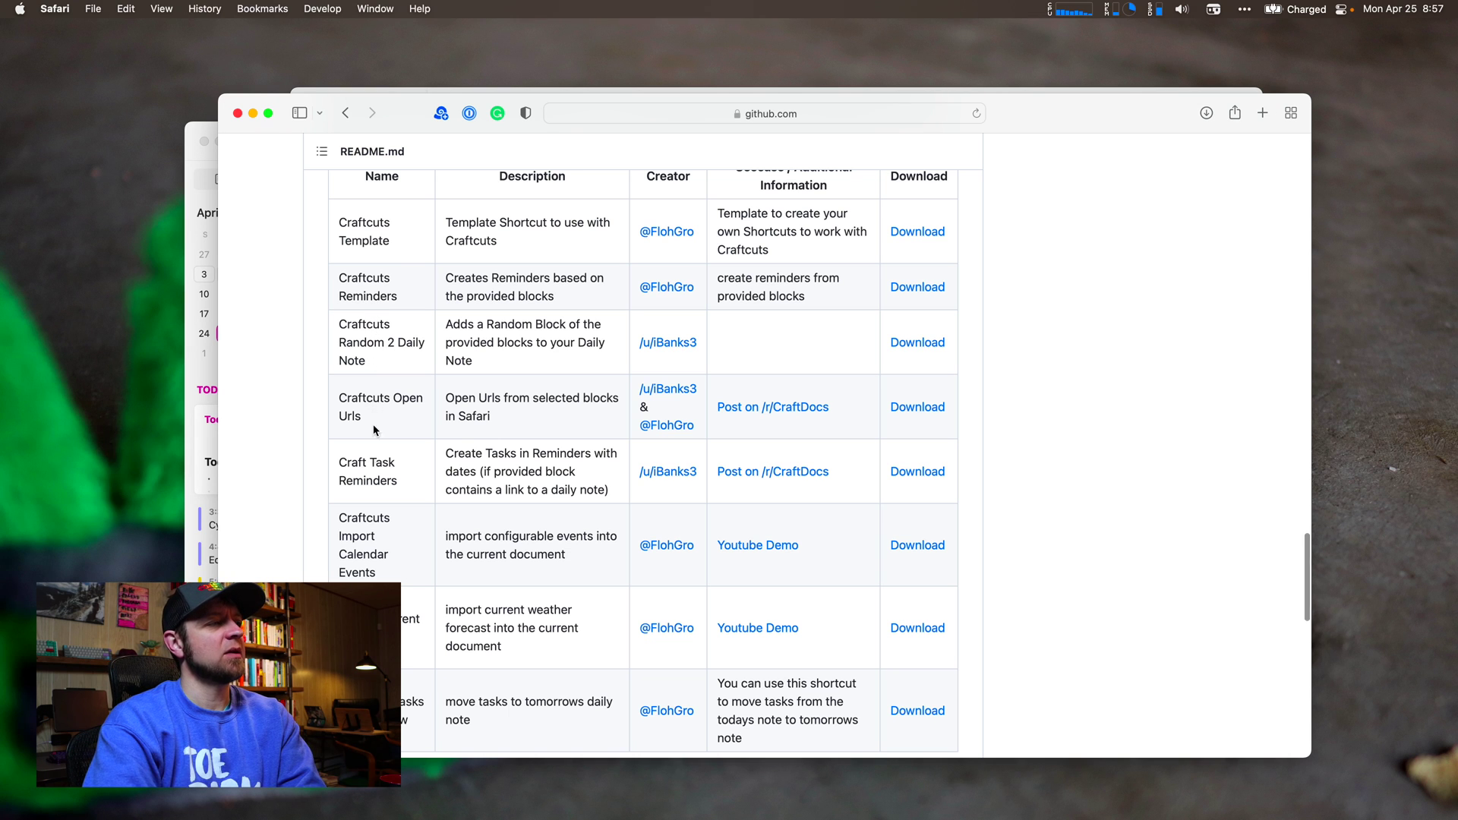
pyautogui.scroll(-2, 376, 433)
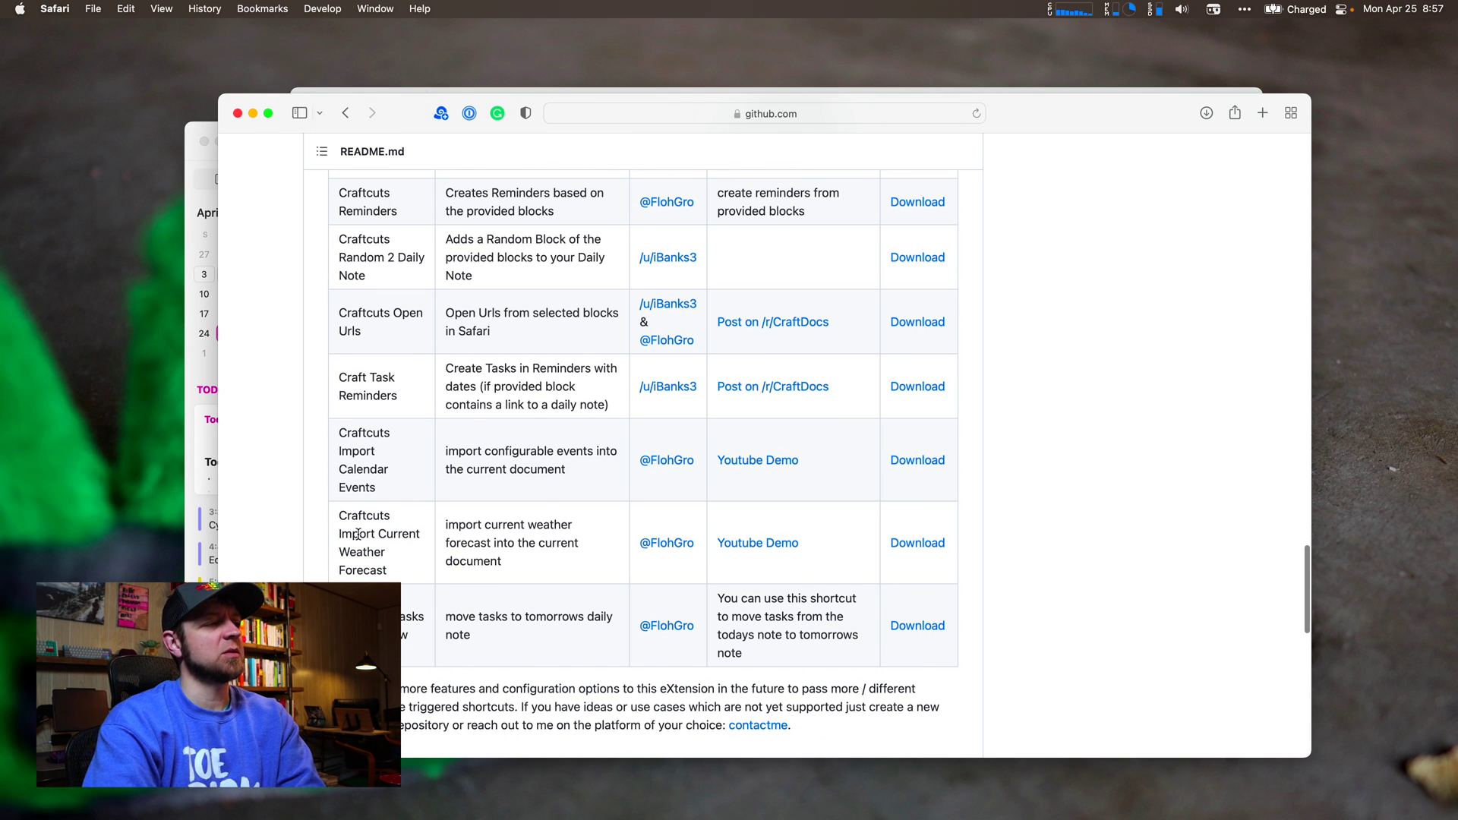
pyautogui.scroll(1, 370, 544)
pyautogui.scroll(10, 370, 544)
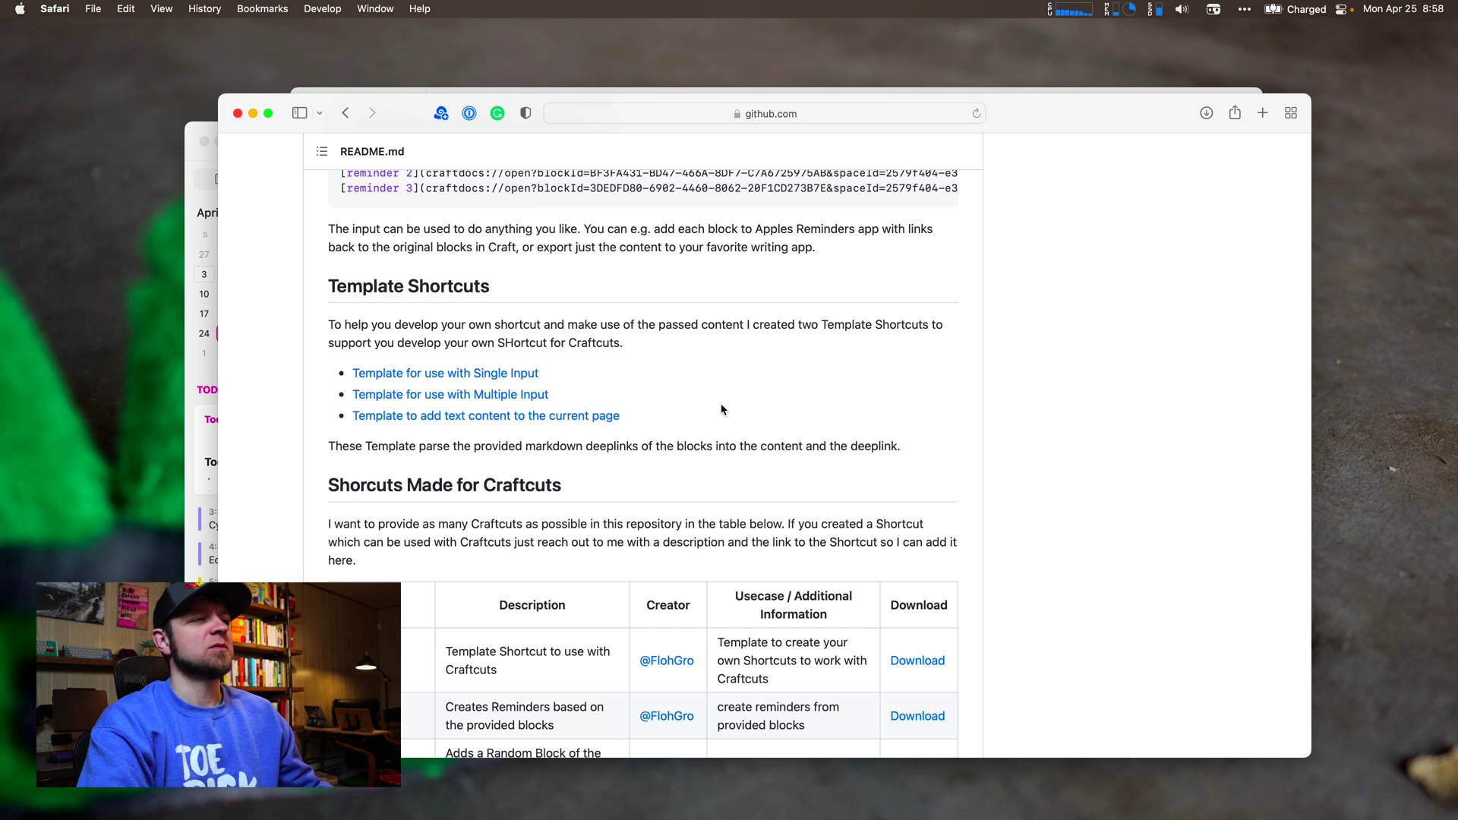
pyautogui.press('super+Tab')
pyautogui.press('super+Tab')
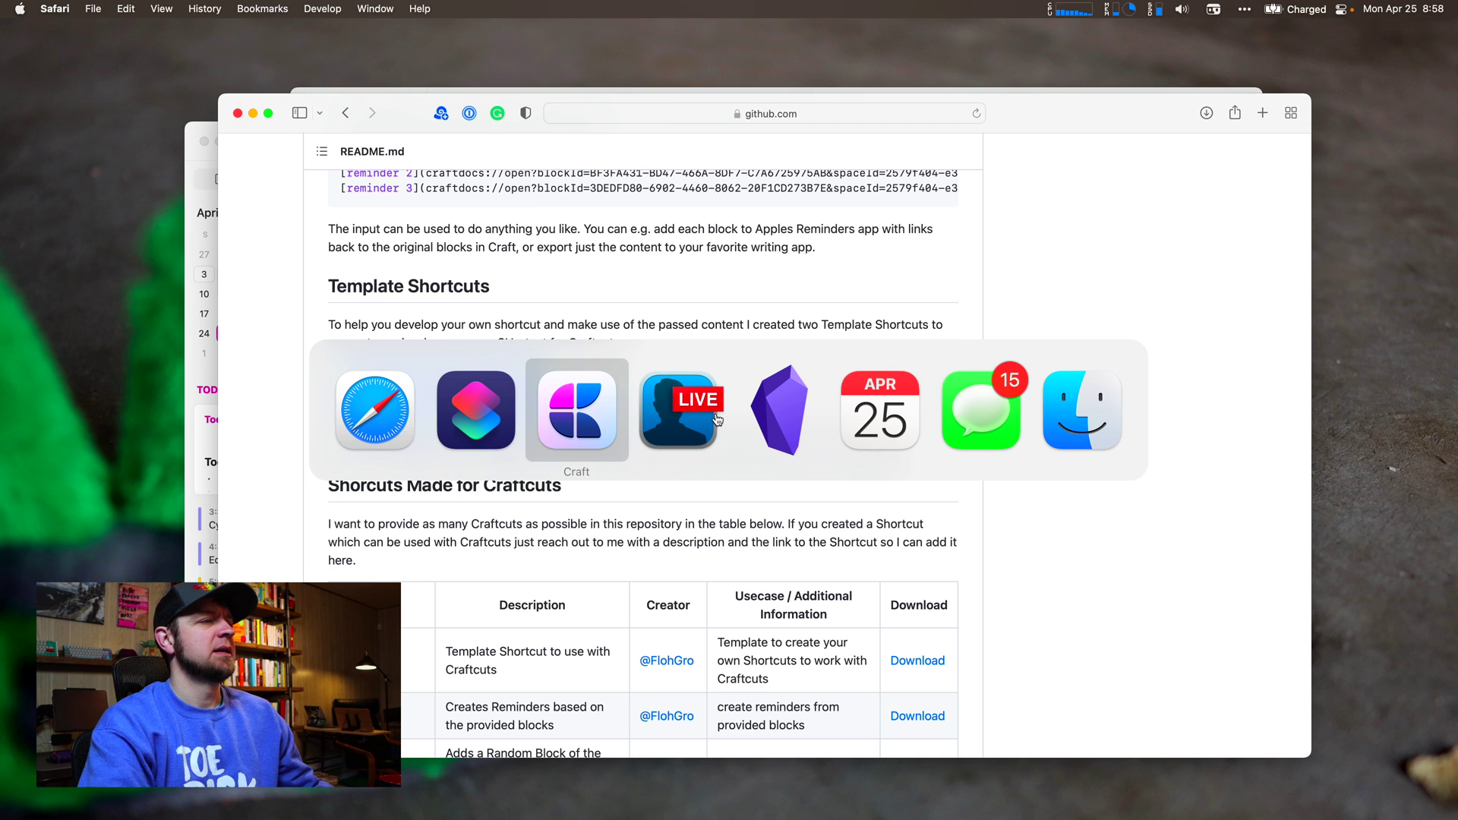
# Open the Craft Weather shortcut for editing in Shortcuts
pyautogui.press('super+shift+Tab')
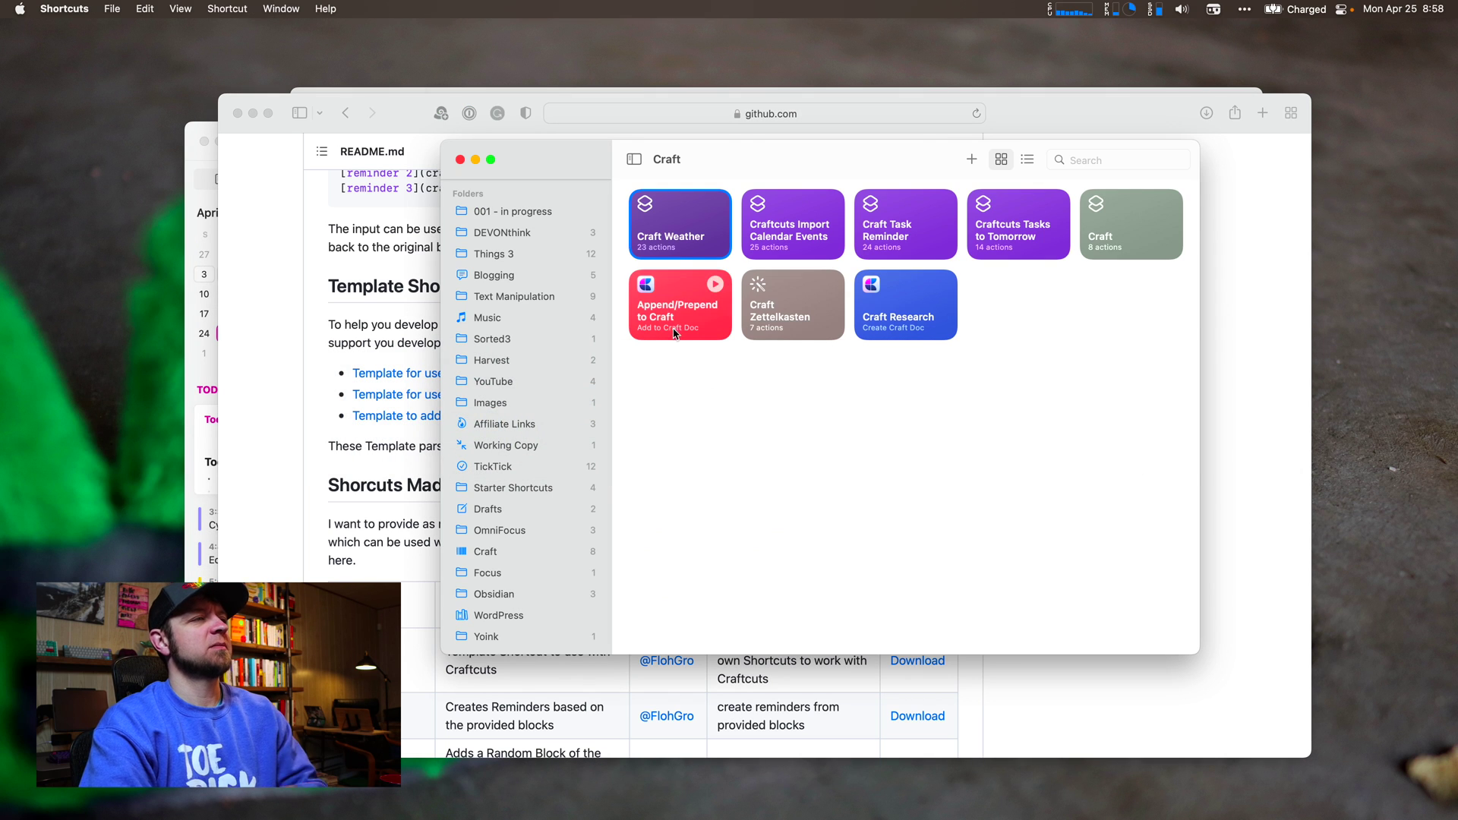
pyautogui.rightClick(678, 238)
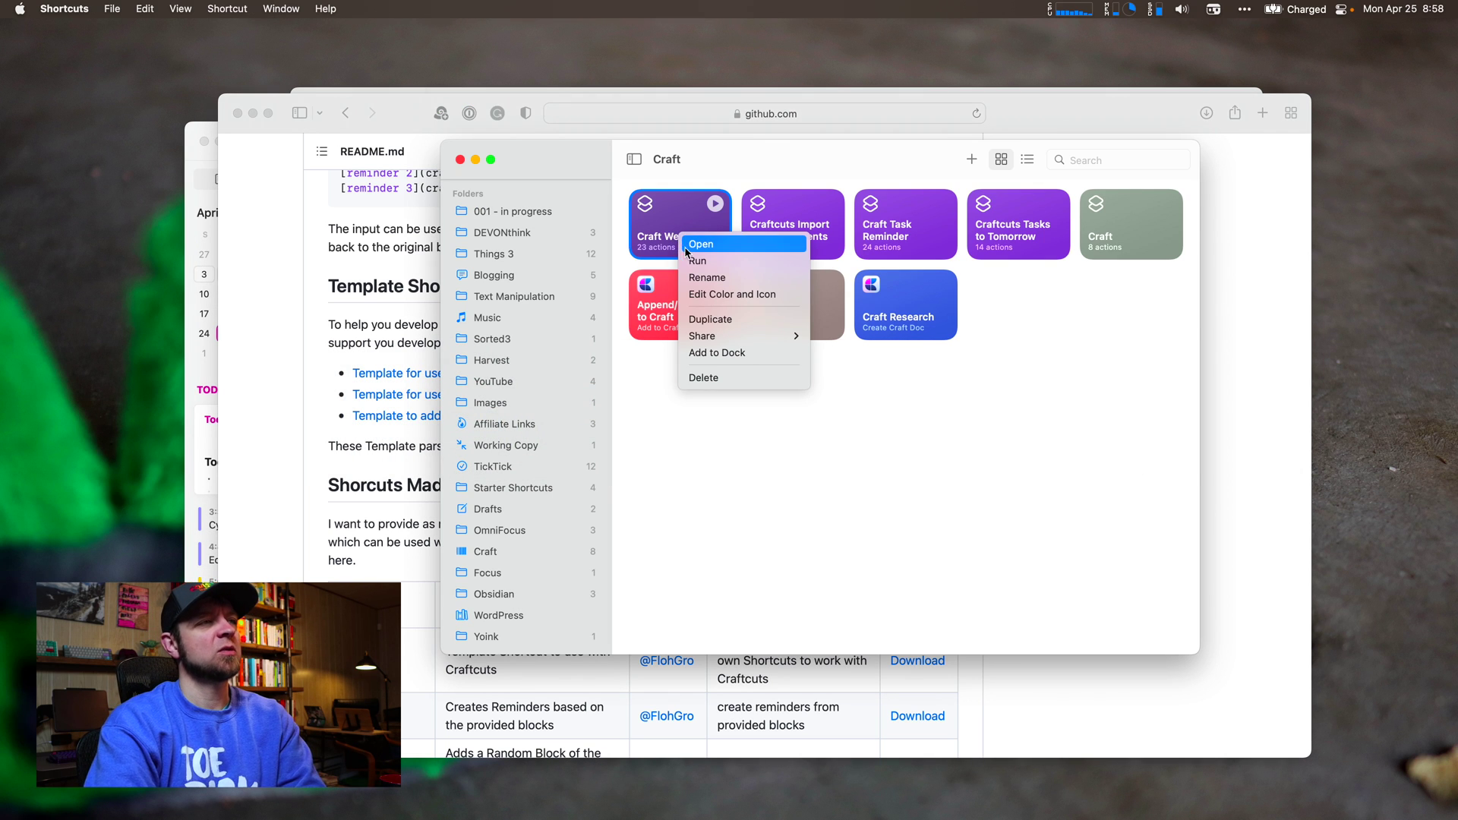
pyautogui.click(700, 244)
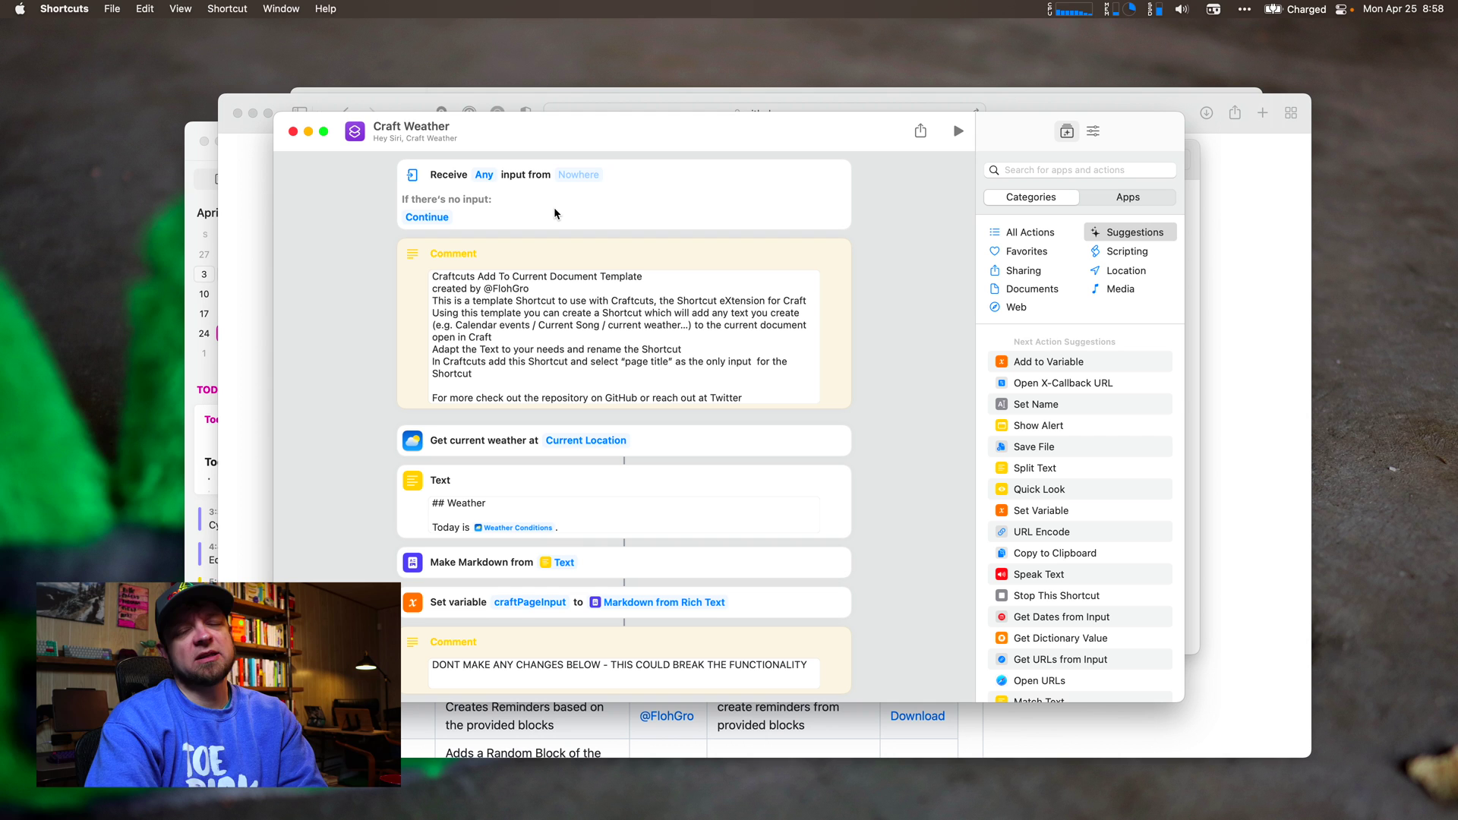
pyautogui.scroll(-1, 470, 307)
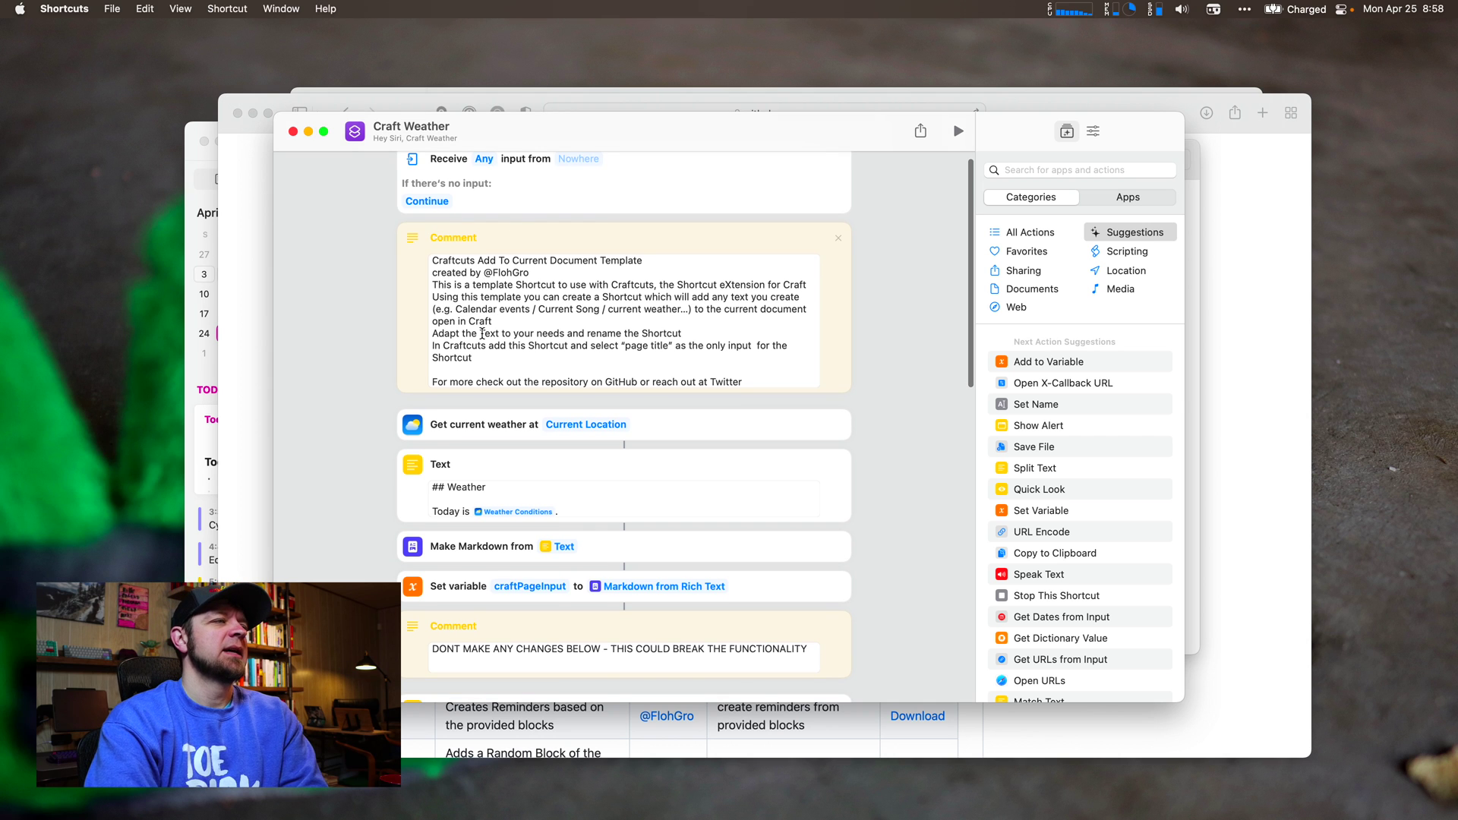
pyautogui.click(525, 341)
pyautogui.scroll(-5, 592, 349)
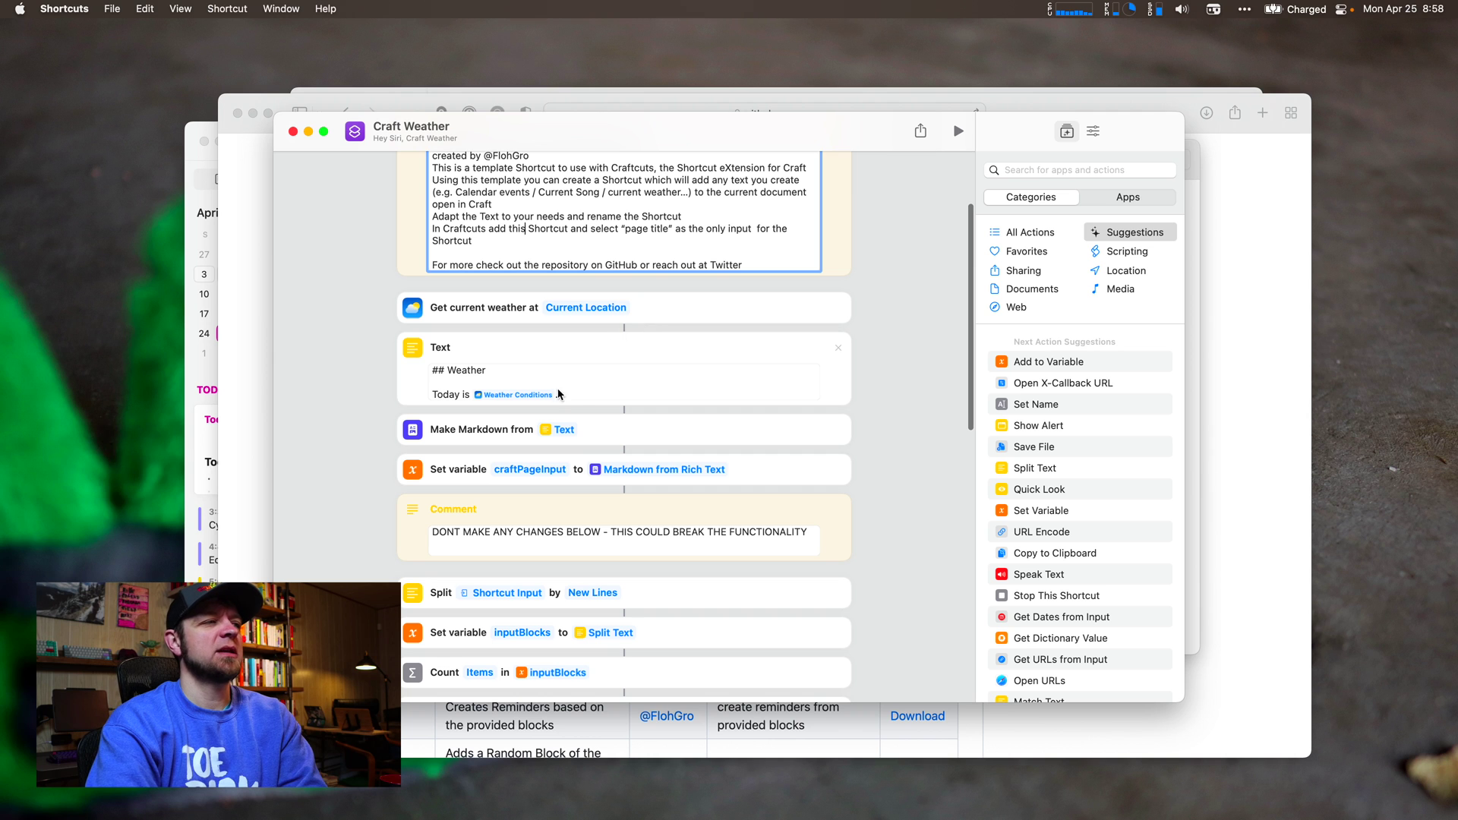
# Add 'There is a' followed by a Weather Conditions variable to the weather text
pyautogui.click(580, 396)
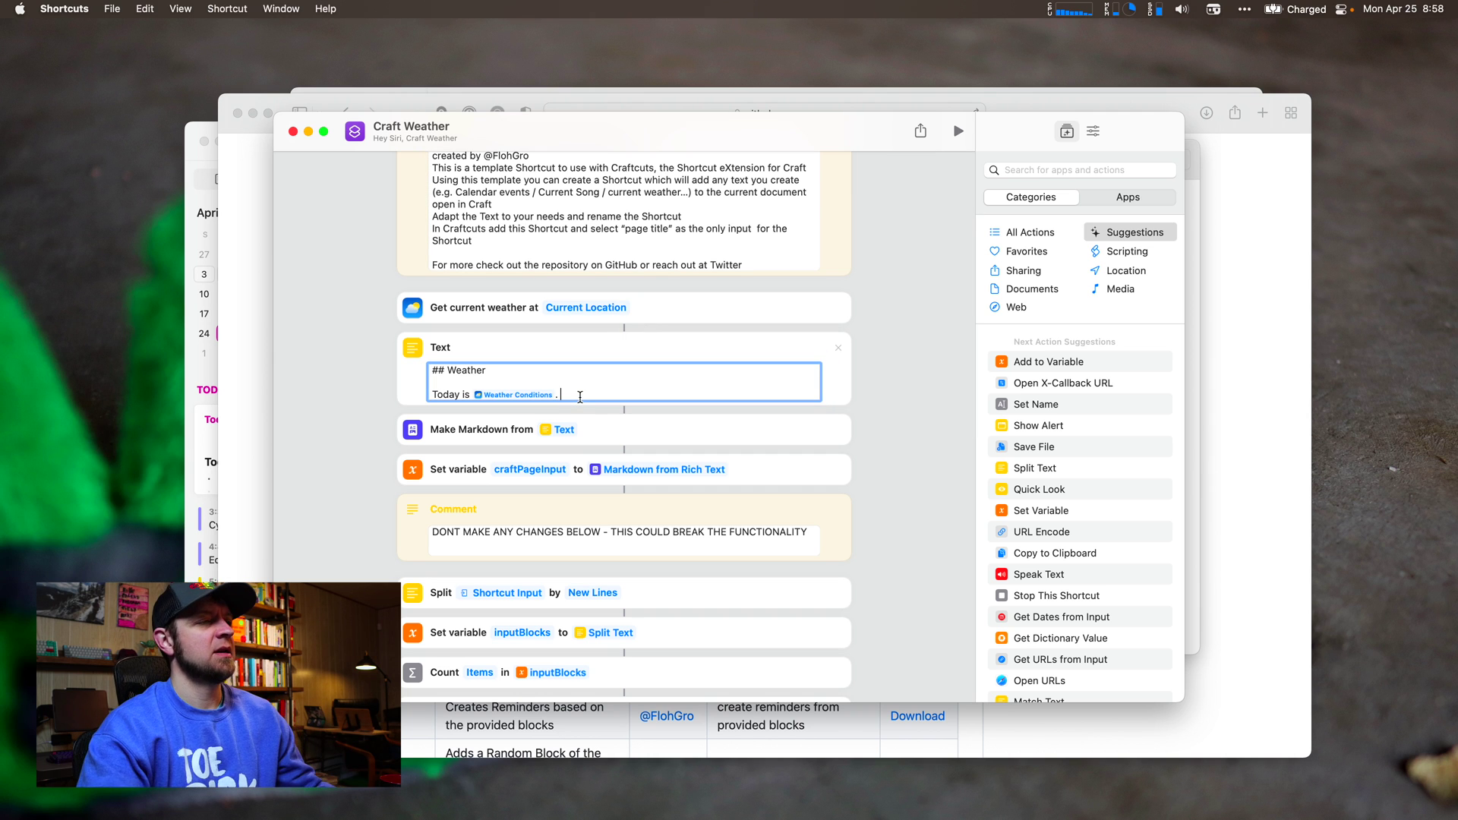
pyautogui.write('The')
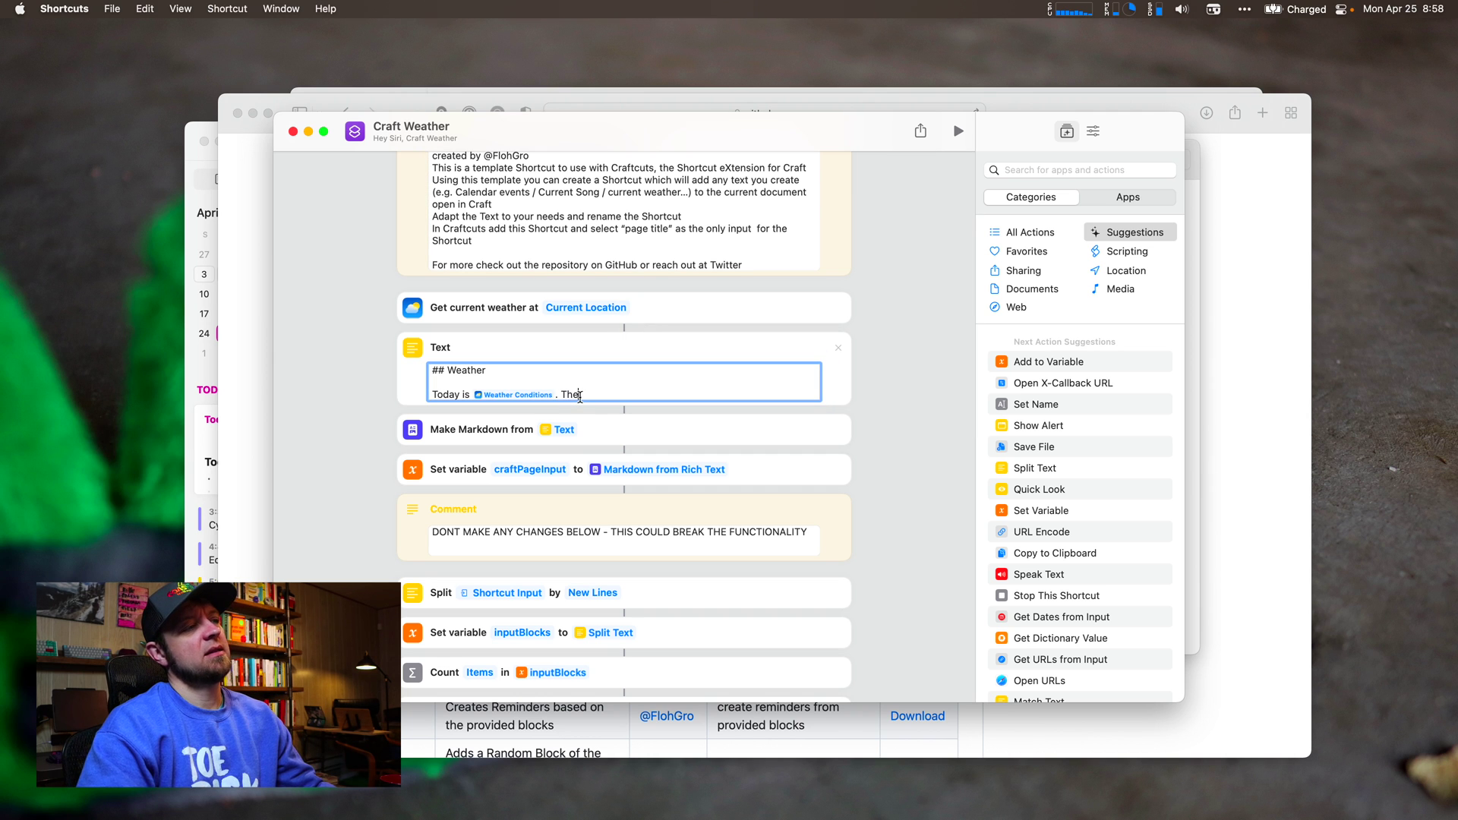
pyautogui.write('re is a')
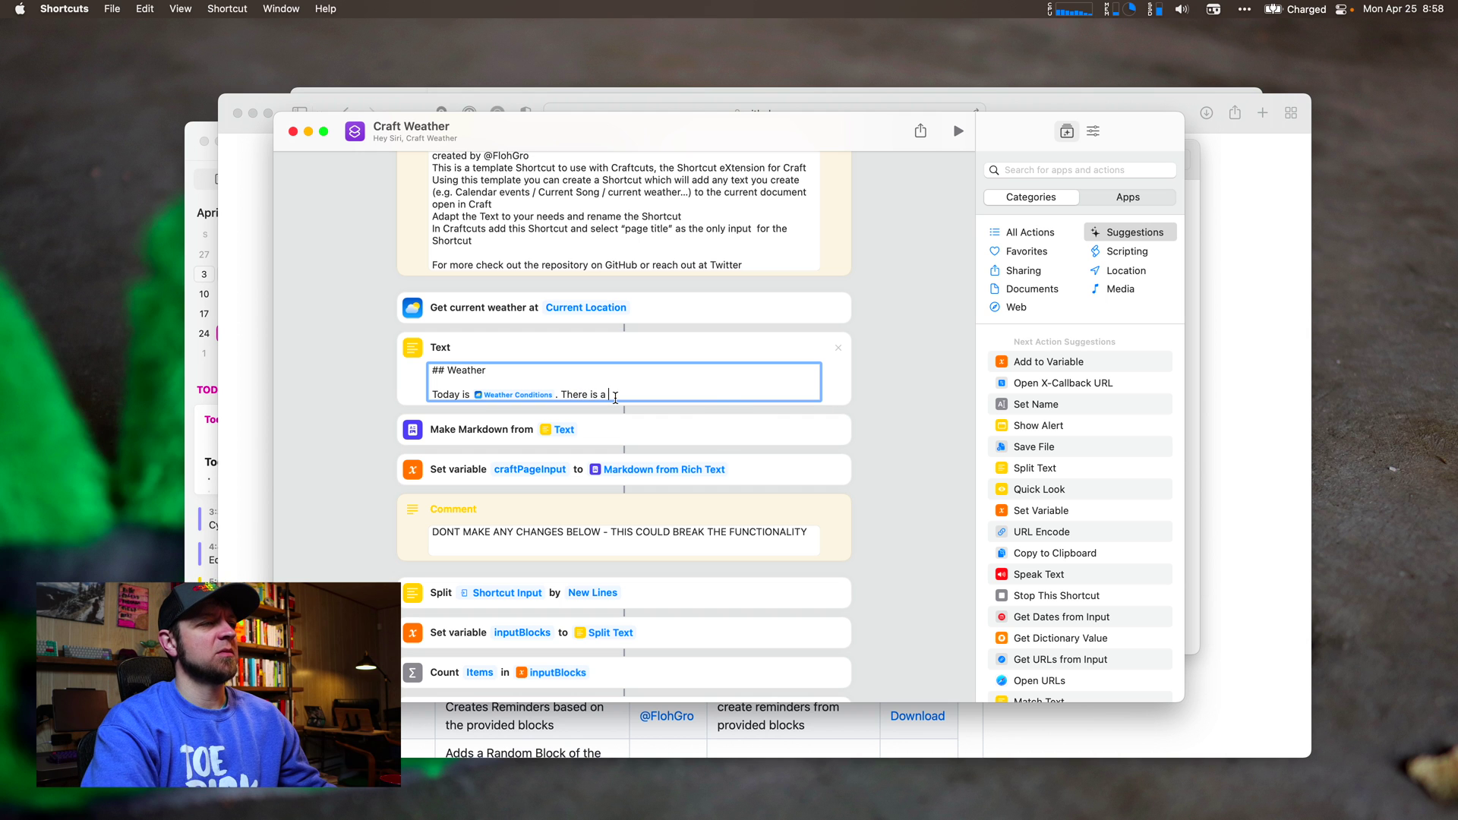
pyautogui.rightClick(615, 395)
pyautogui.moveTo(643, 464)
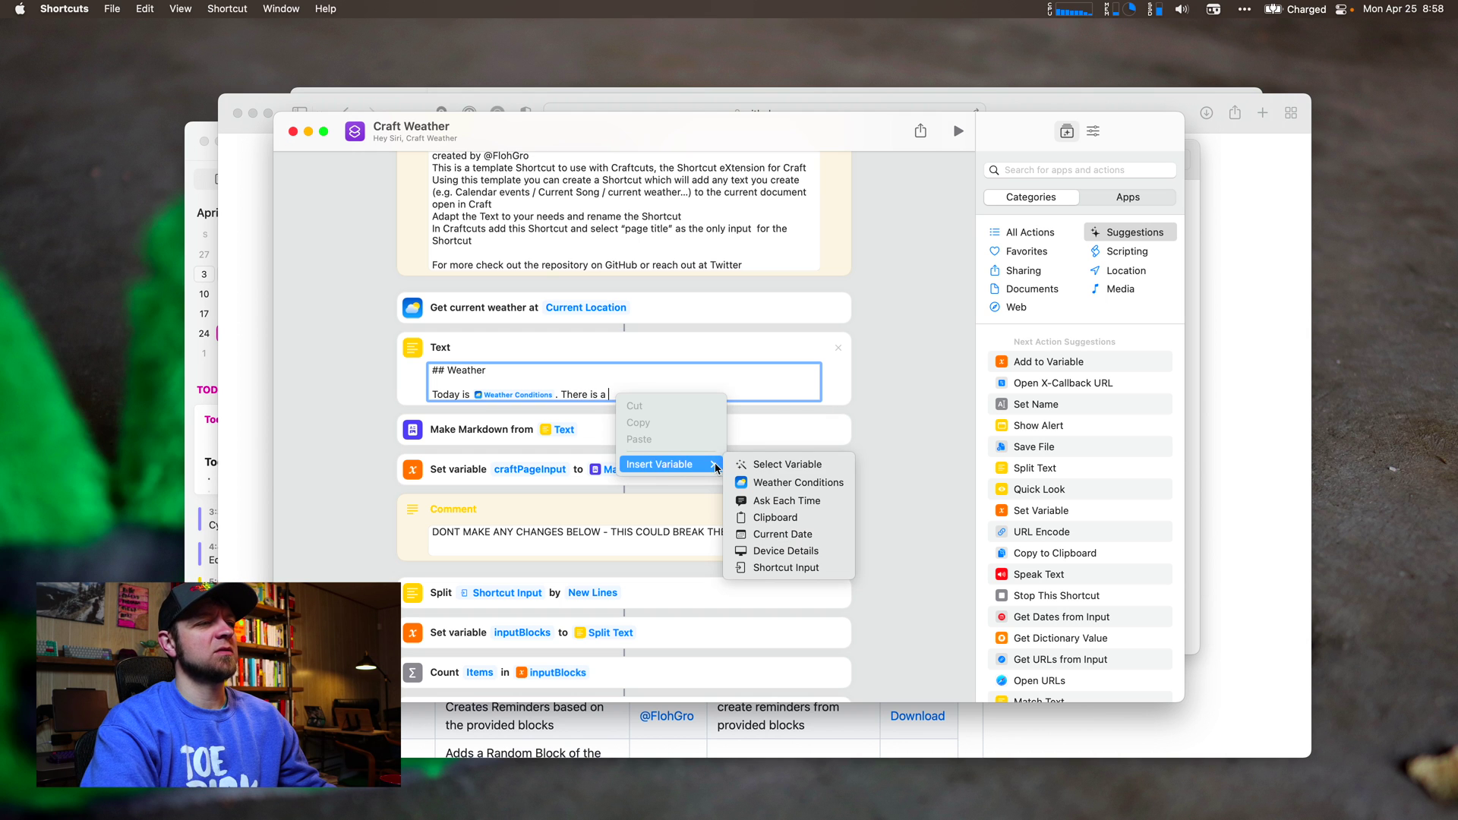
pyautogui.click(767, 464)
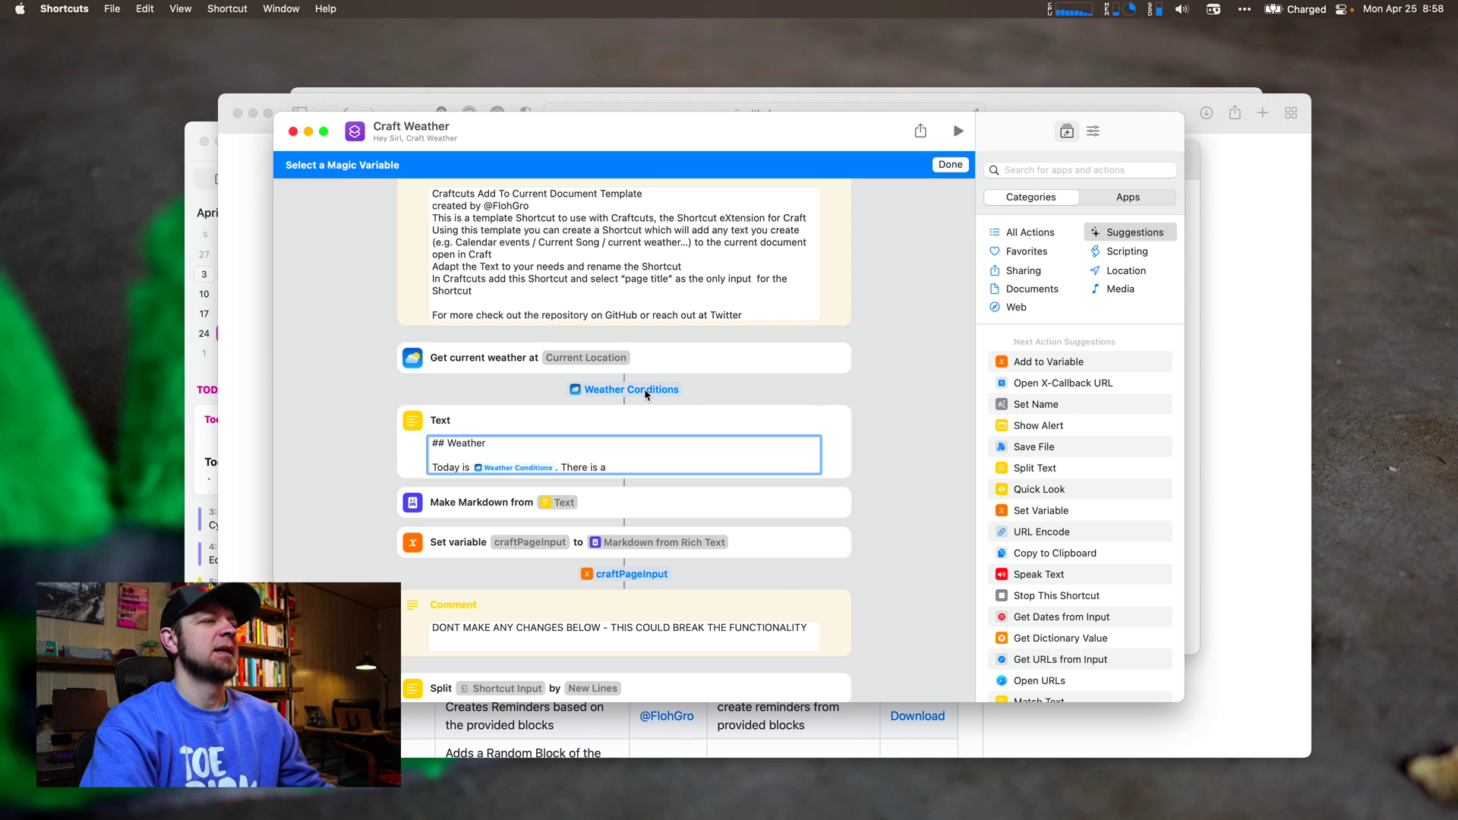
pyautogui.click(645, 393)
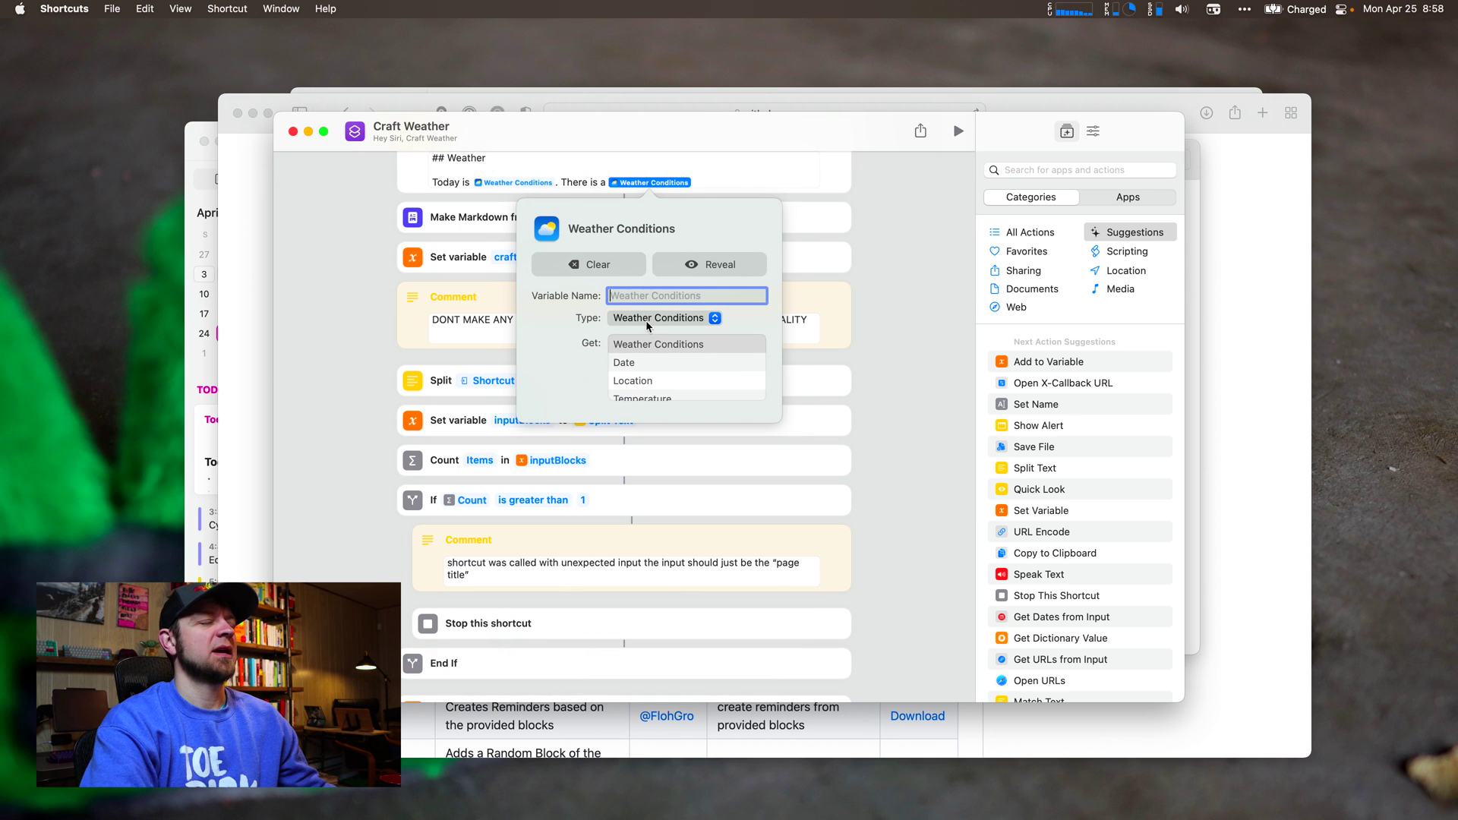
# Switch that variable to Precipitation Chance and append '% chance of rain.'
pyautogui.scroll(-5, 640, 360)
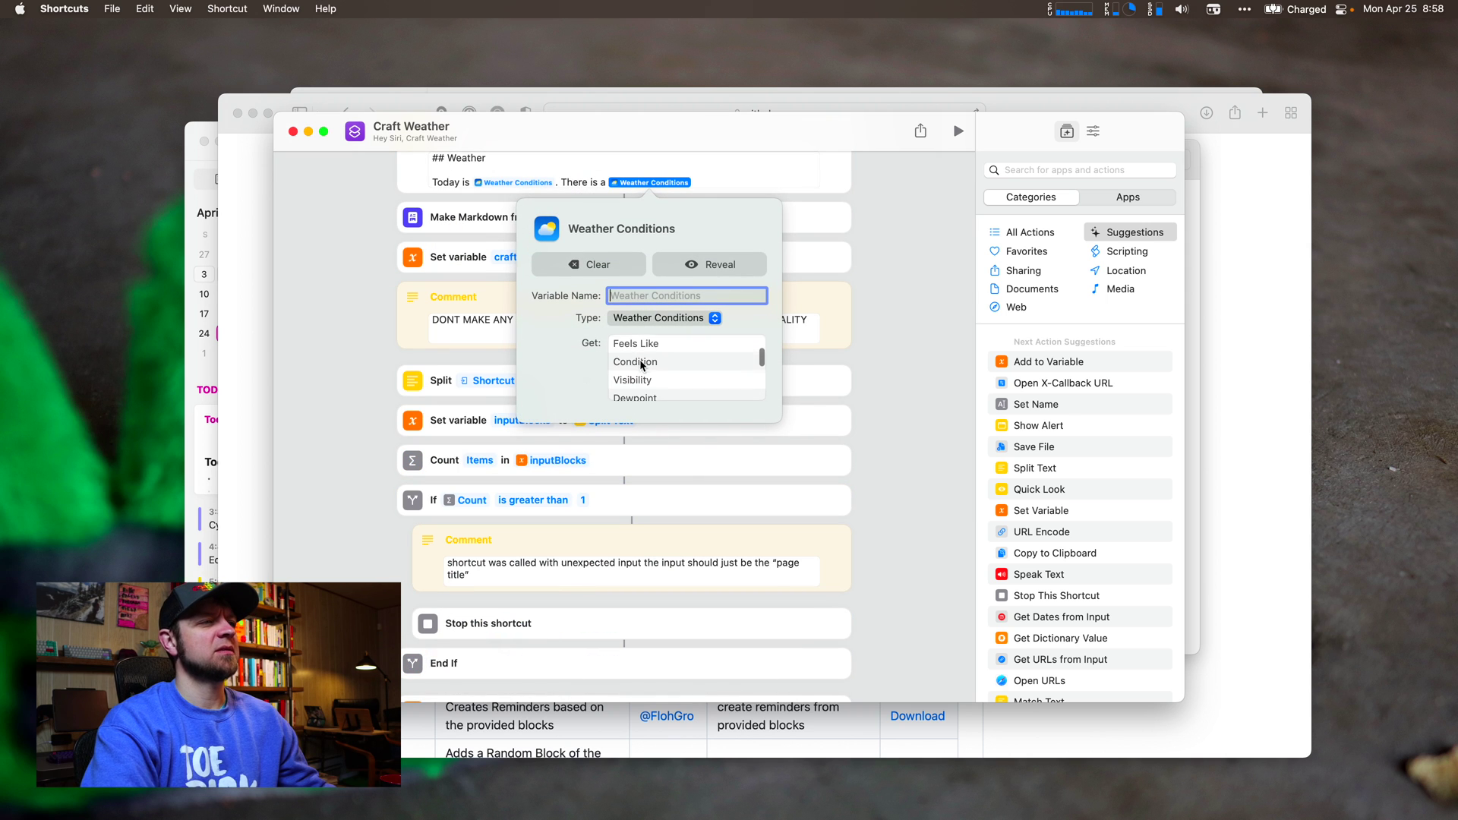
pyautogui.scroll(-3, 640, 363)
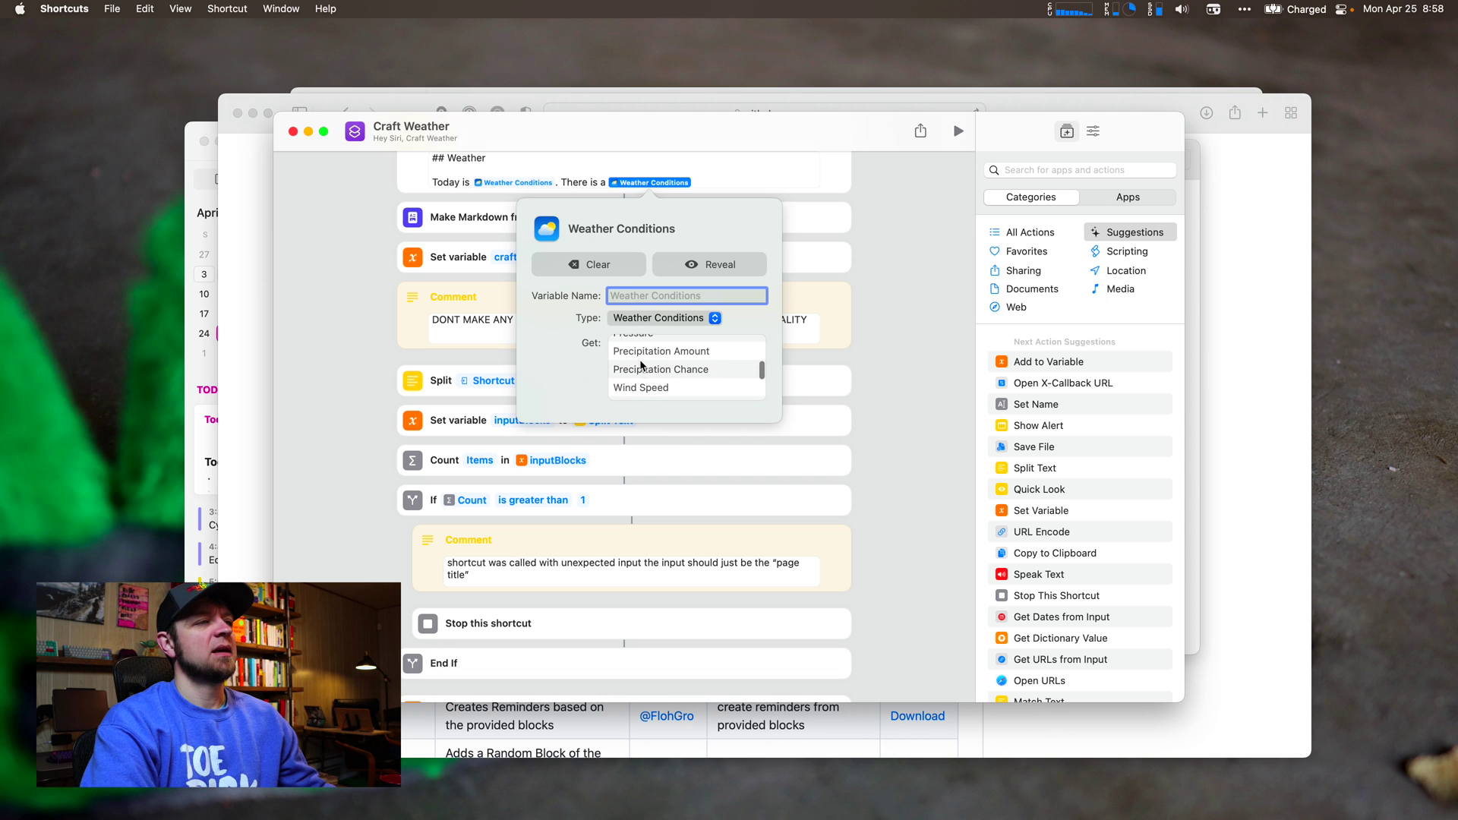
pyautogui.click(640, 367)
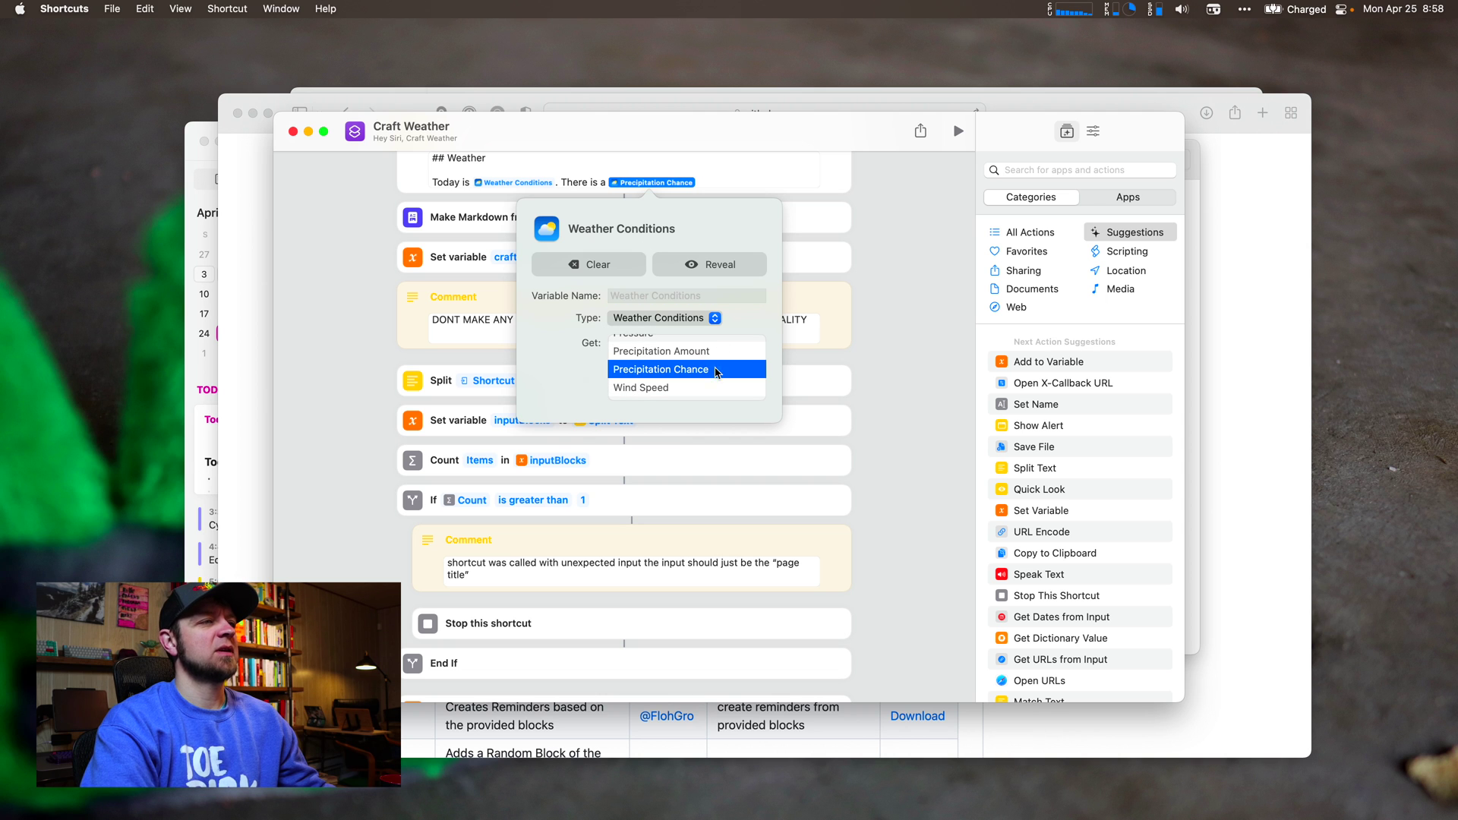
pyautogui.click(911, 368)
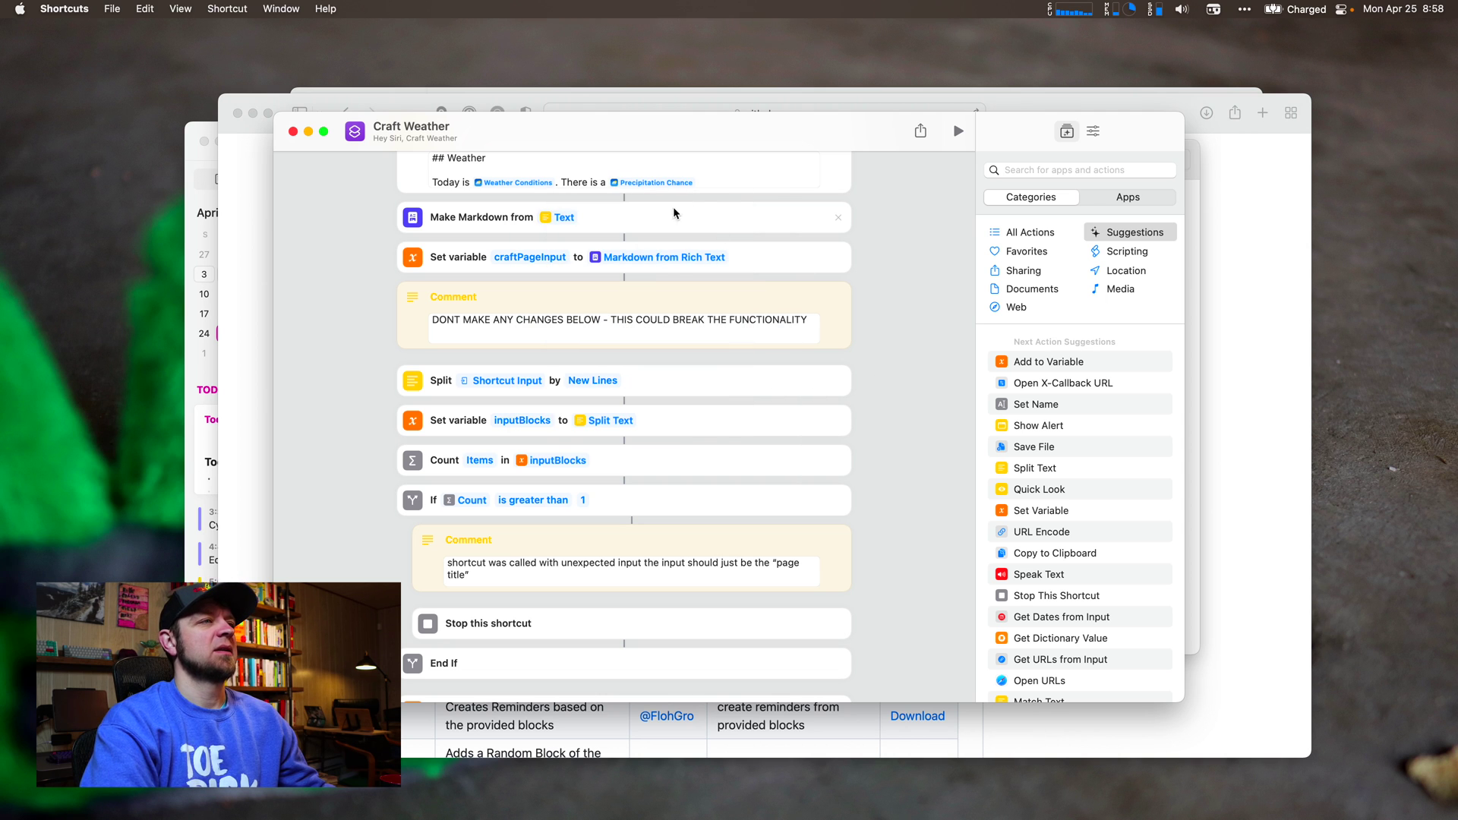
pyautogui.click(711, 187)
pyautogui.write('%')
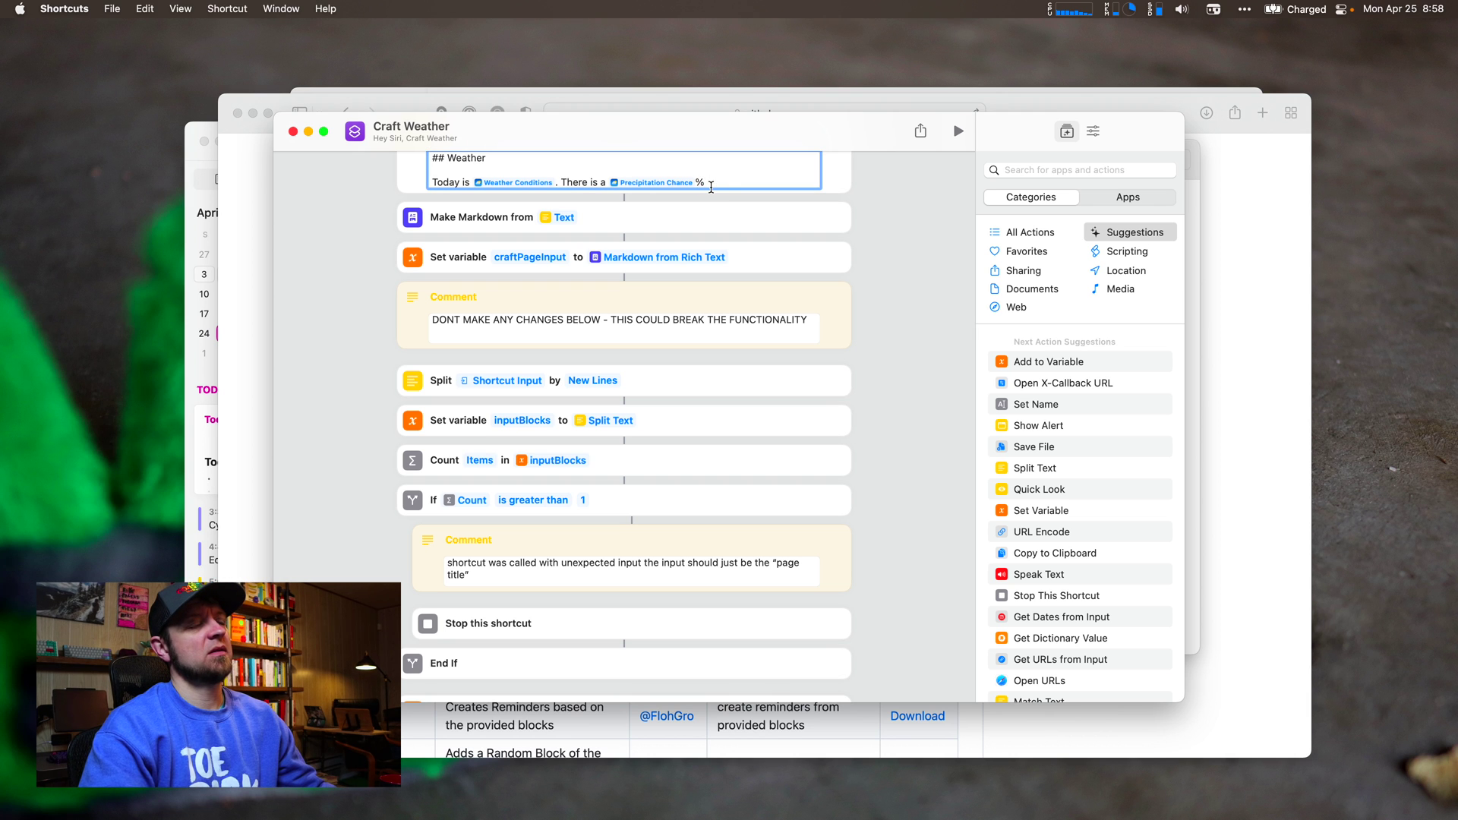
pyautogui.write(' chance of r')
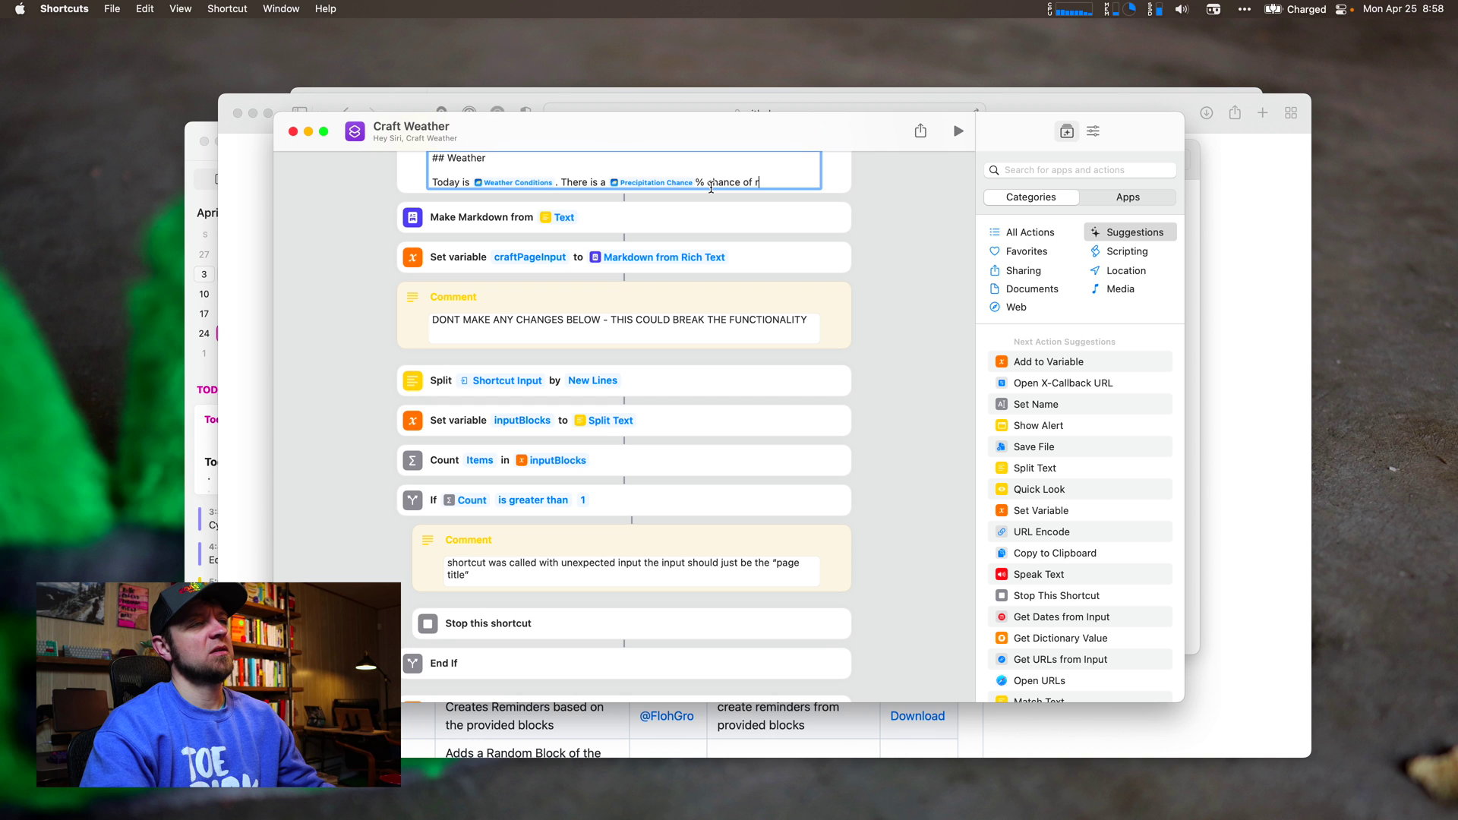
pyautogui.write('ain.')
# Delete the Weather heading and 'Today is 9 °C and Mostly Cloudy.' line from today's note
pyautogui.moveTo(1163, 411)
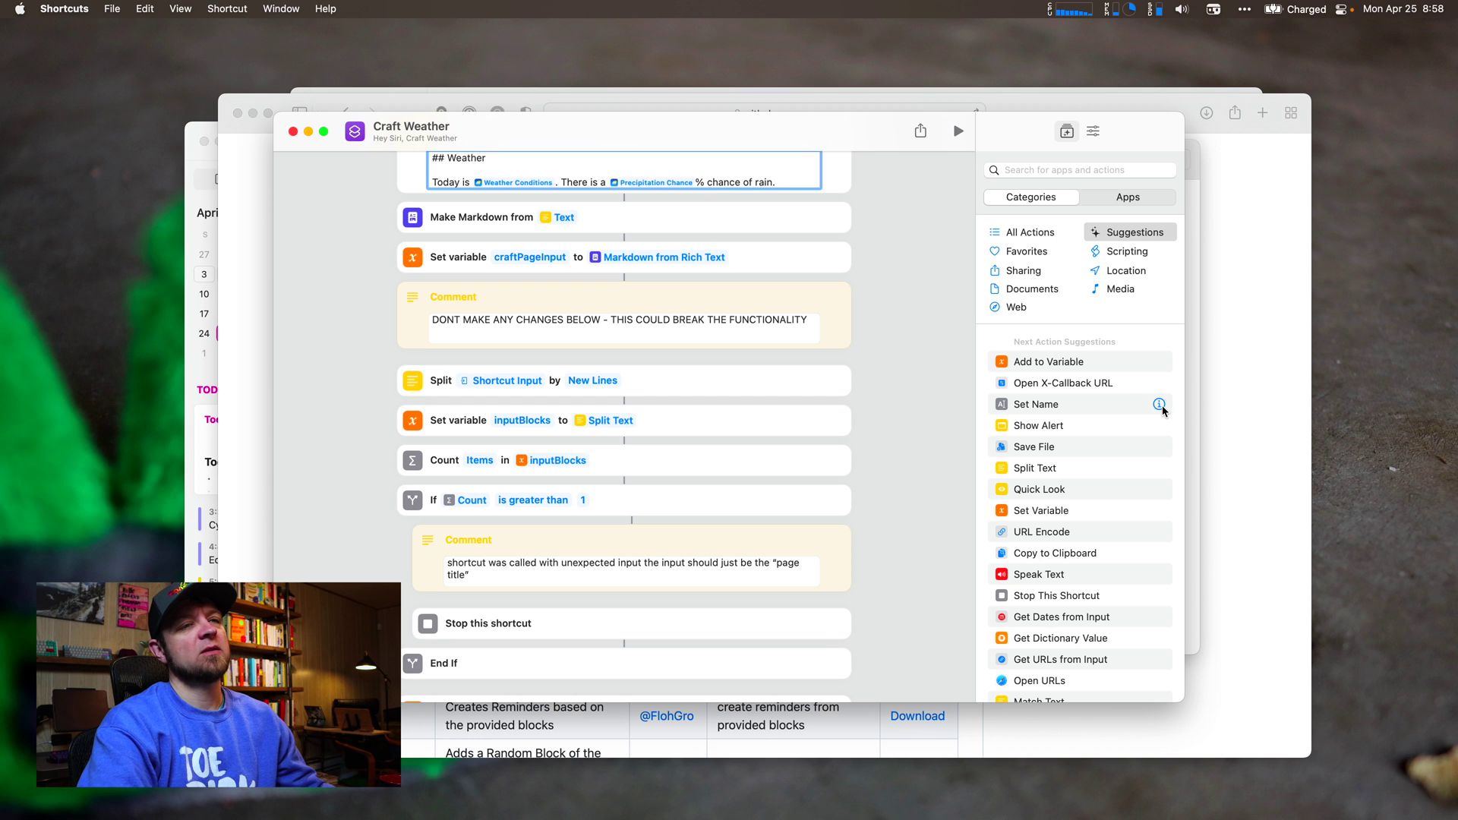
pyautogui.press('super+Tab')
pyautogui.press('super+Tab')
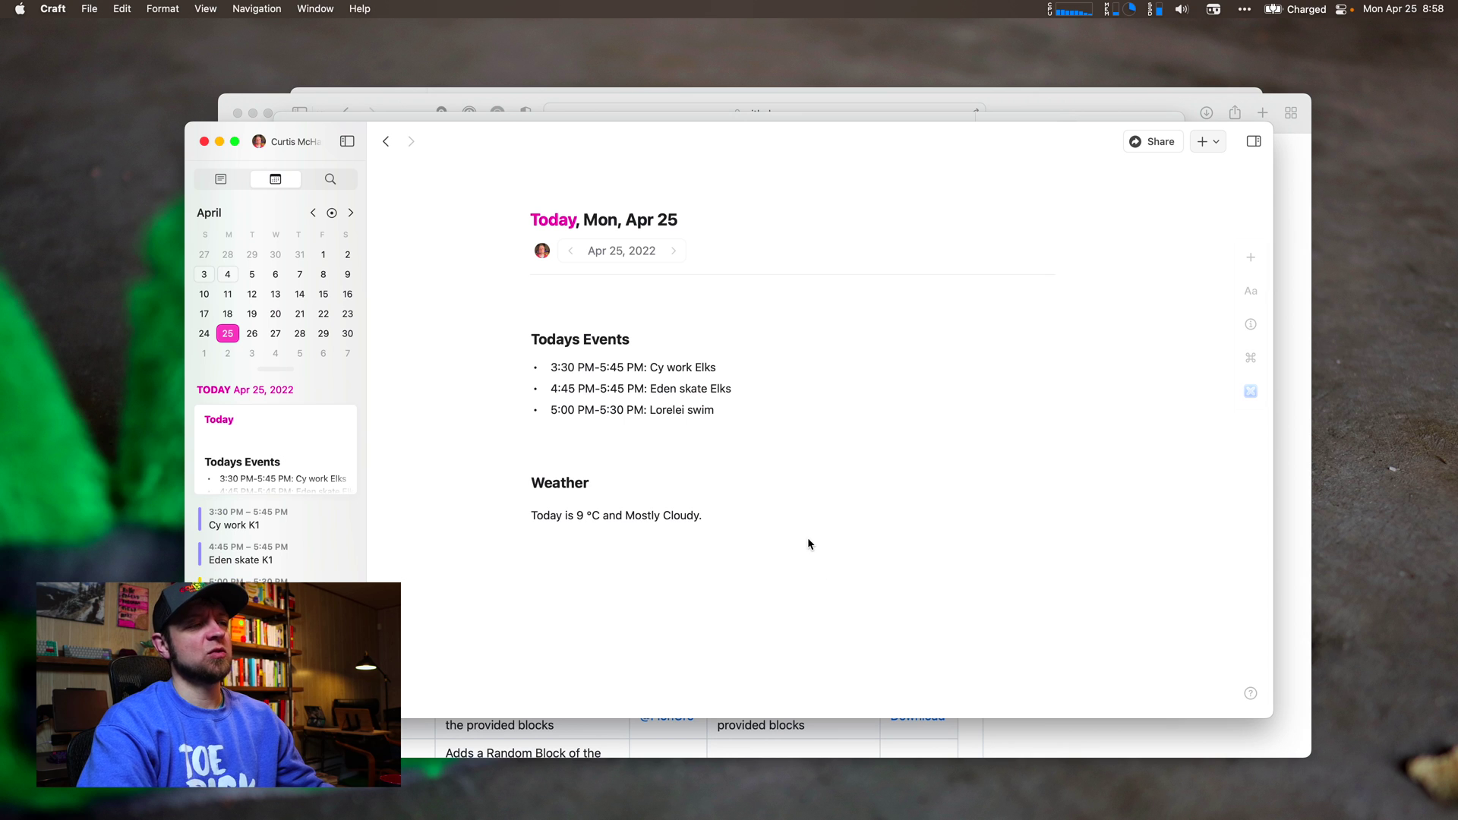
pyautogui.click(803, 540)
pyautogui.hotkey('shift', 'Up')
pyautogui.hotkey('shift', 'Up')
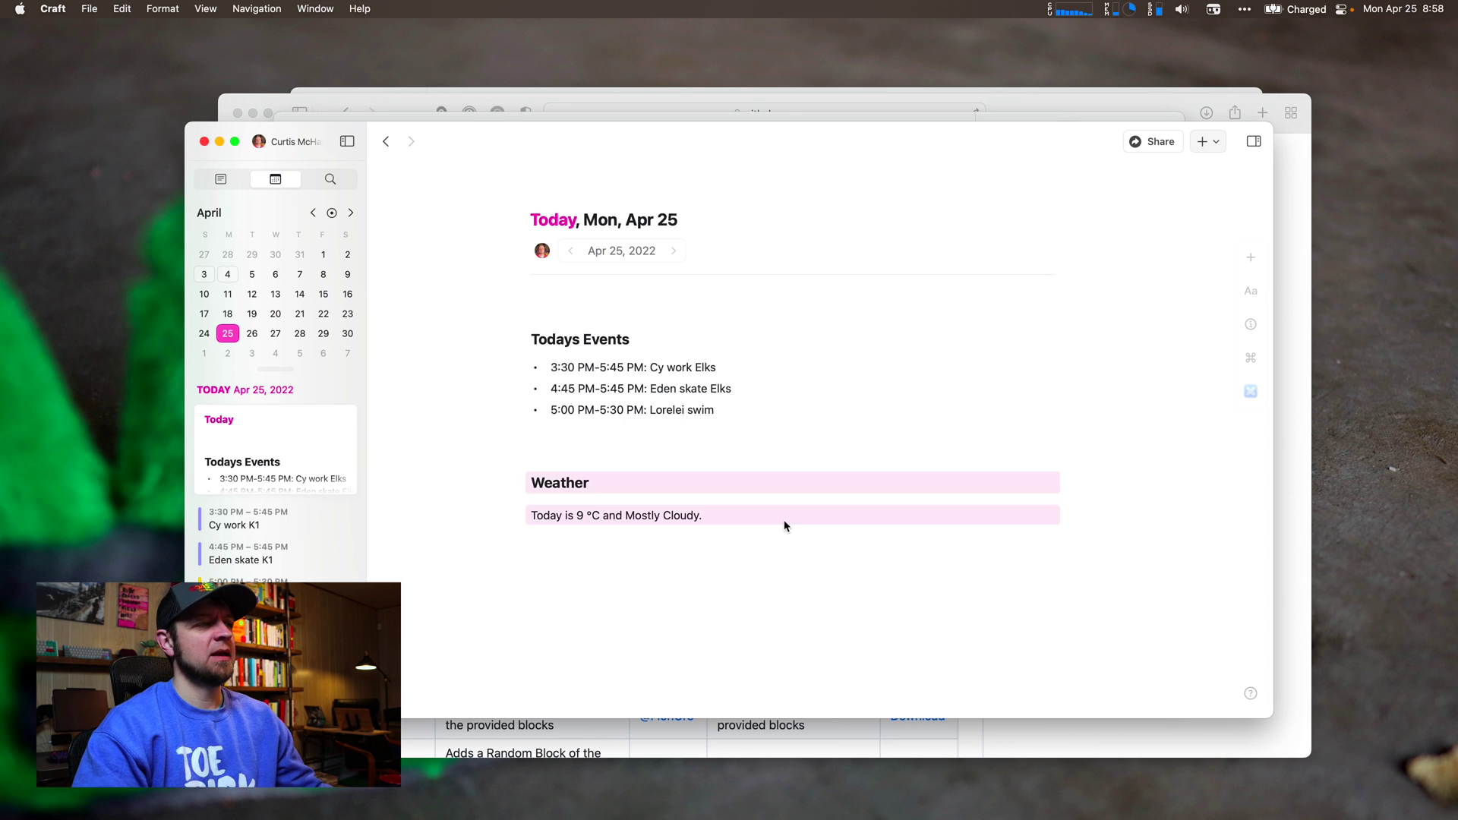
pyautogui.press('BackSpace')
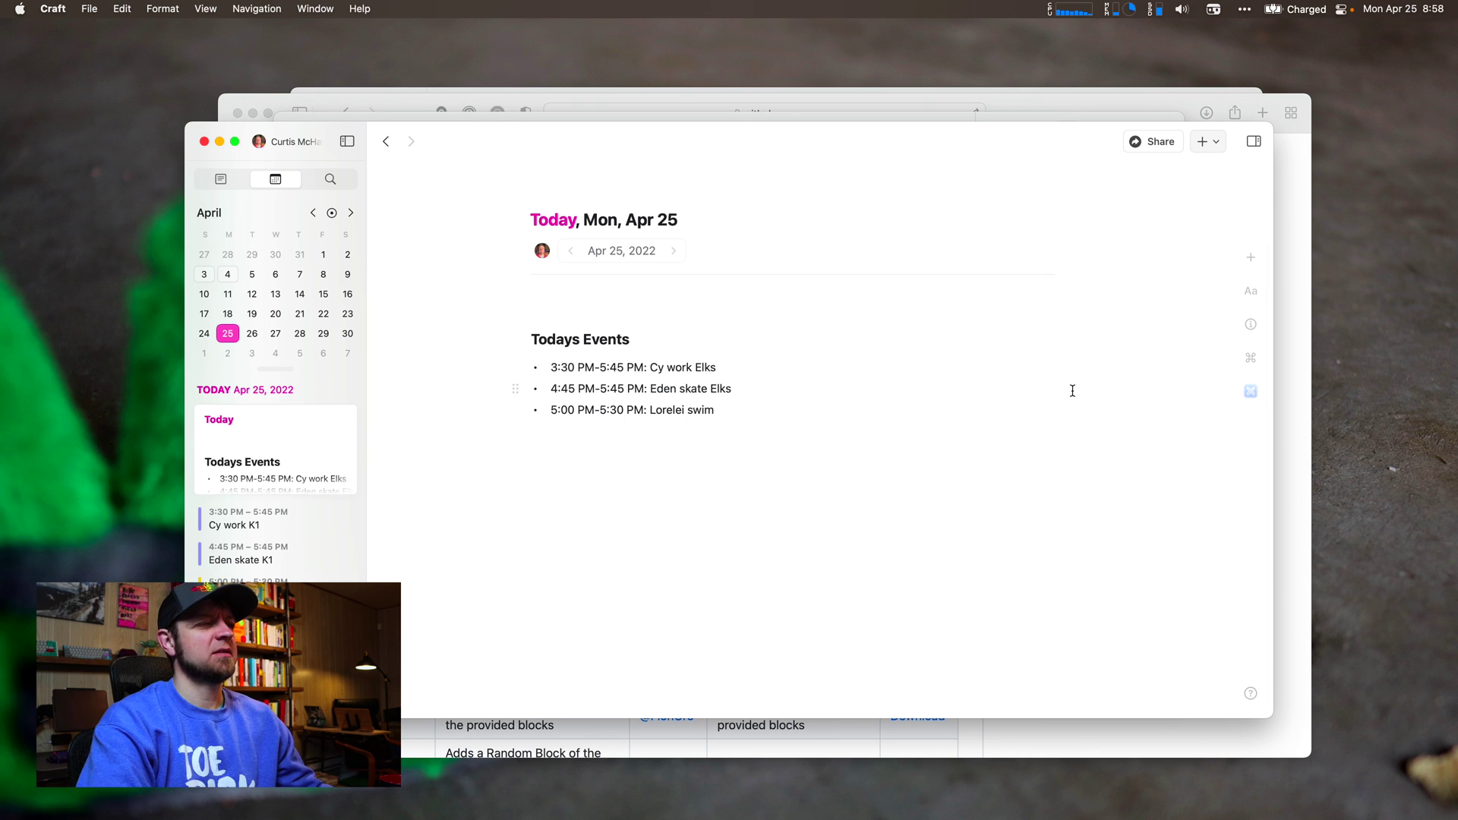
# Re-run Craftcuts' Import Weather to test the edited shortcut, then go back to Shortcuts
pyautogui.click(1251, 391)
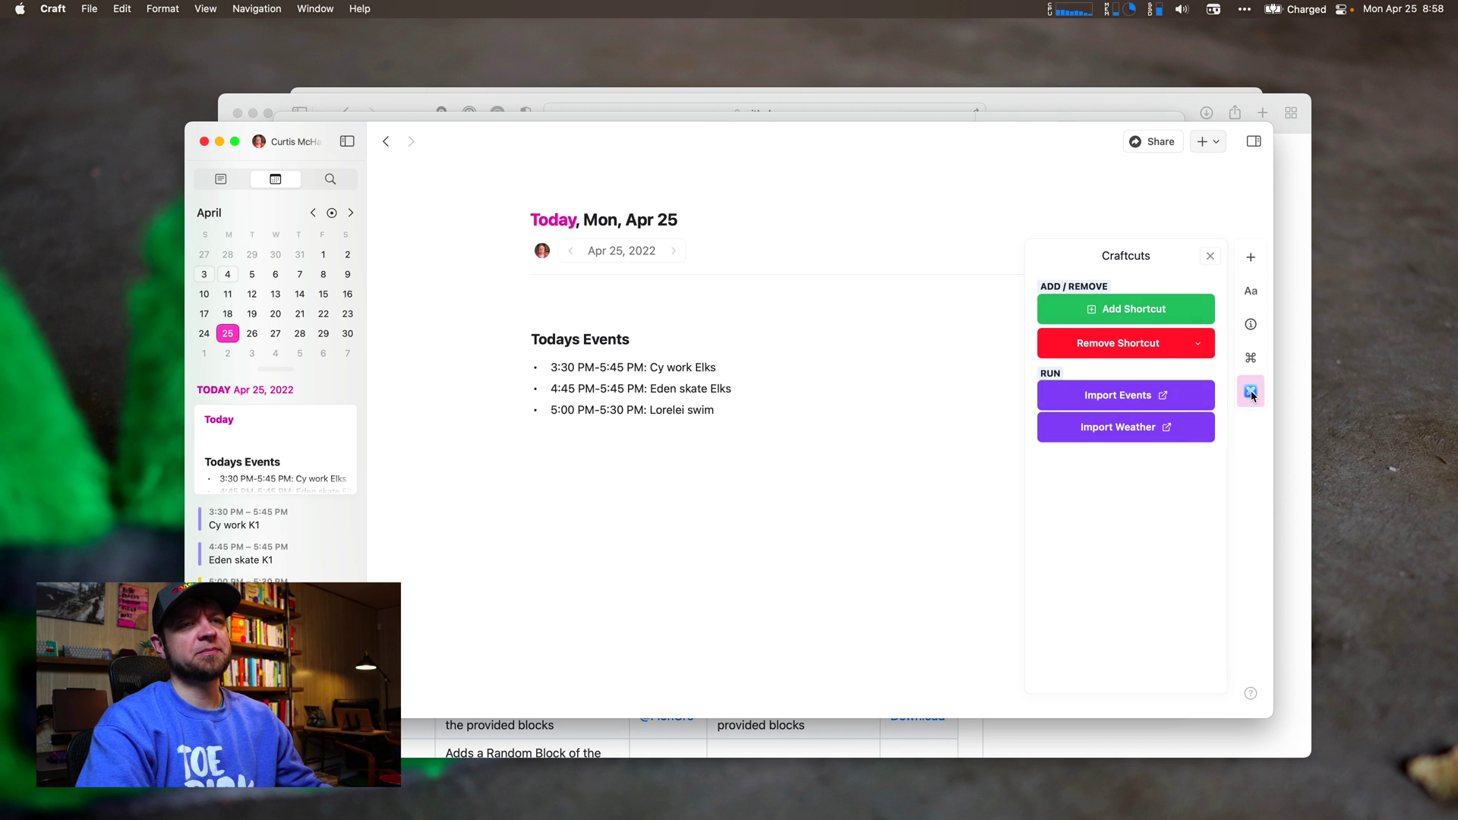
pyautogui.click(1145, 430)
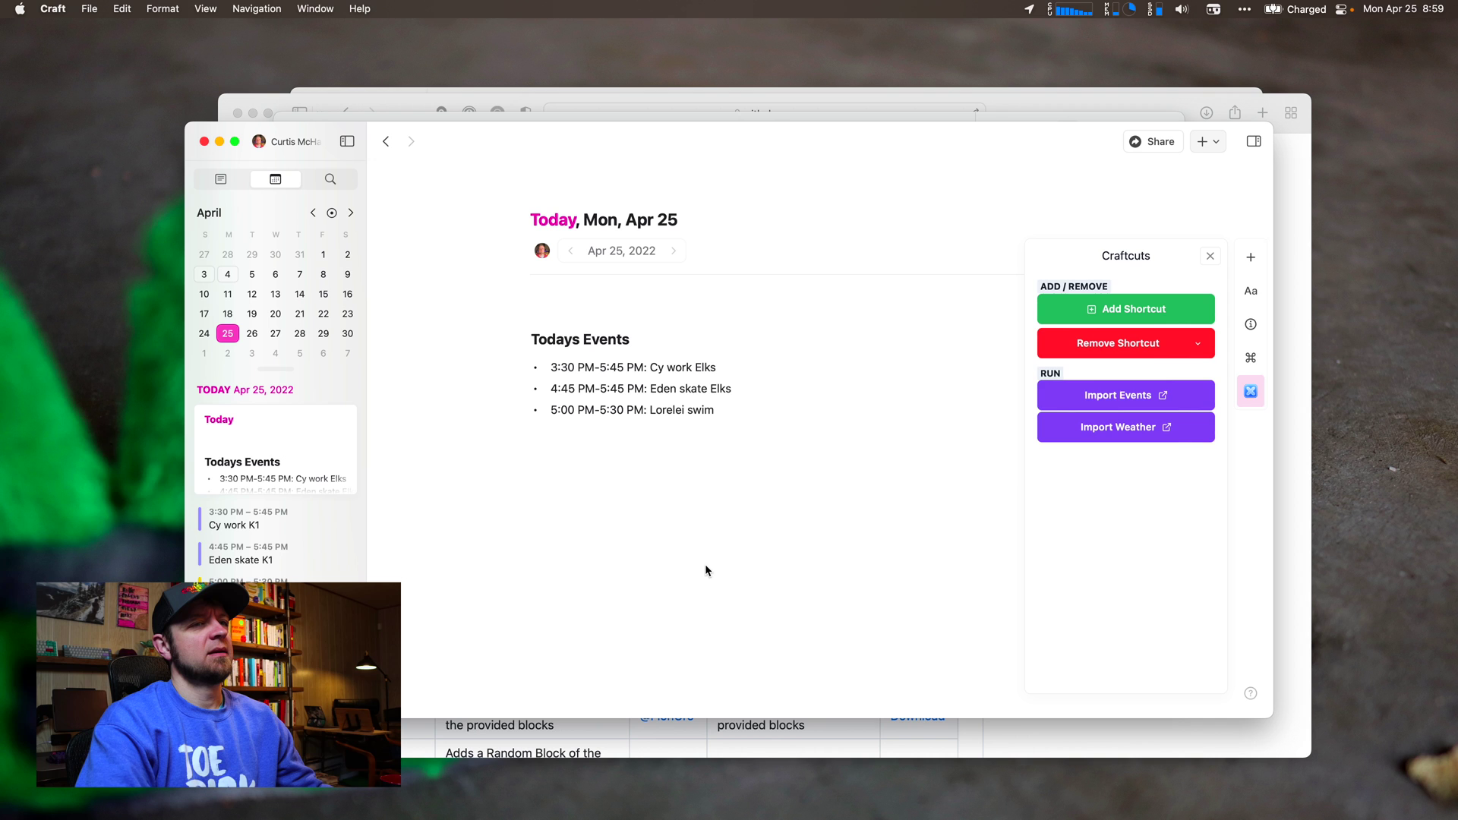
pyautogui.click(702, 572)
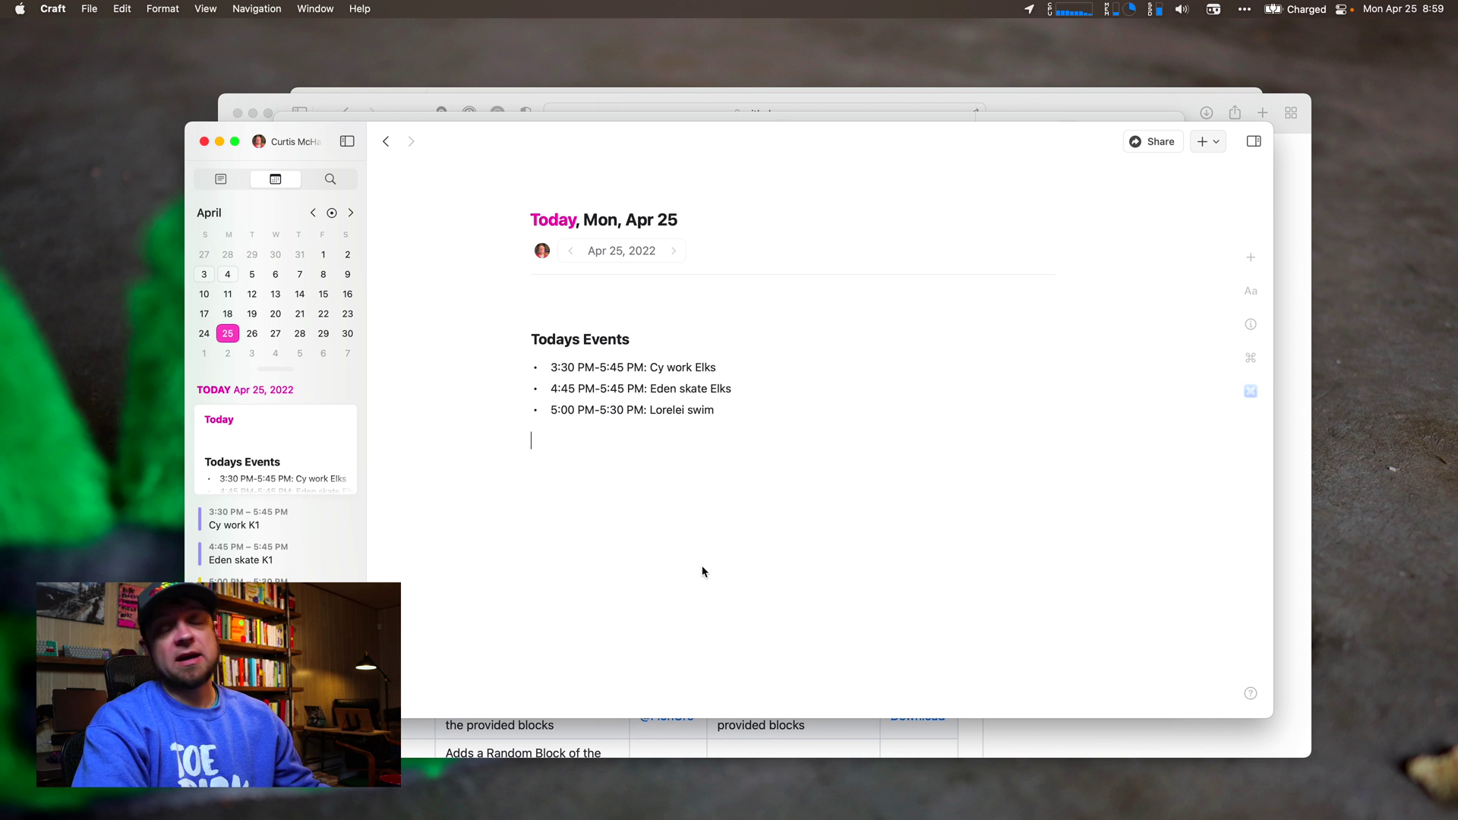
pyautogui.press('super+Tab')
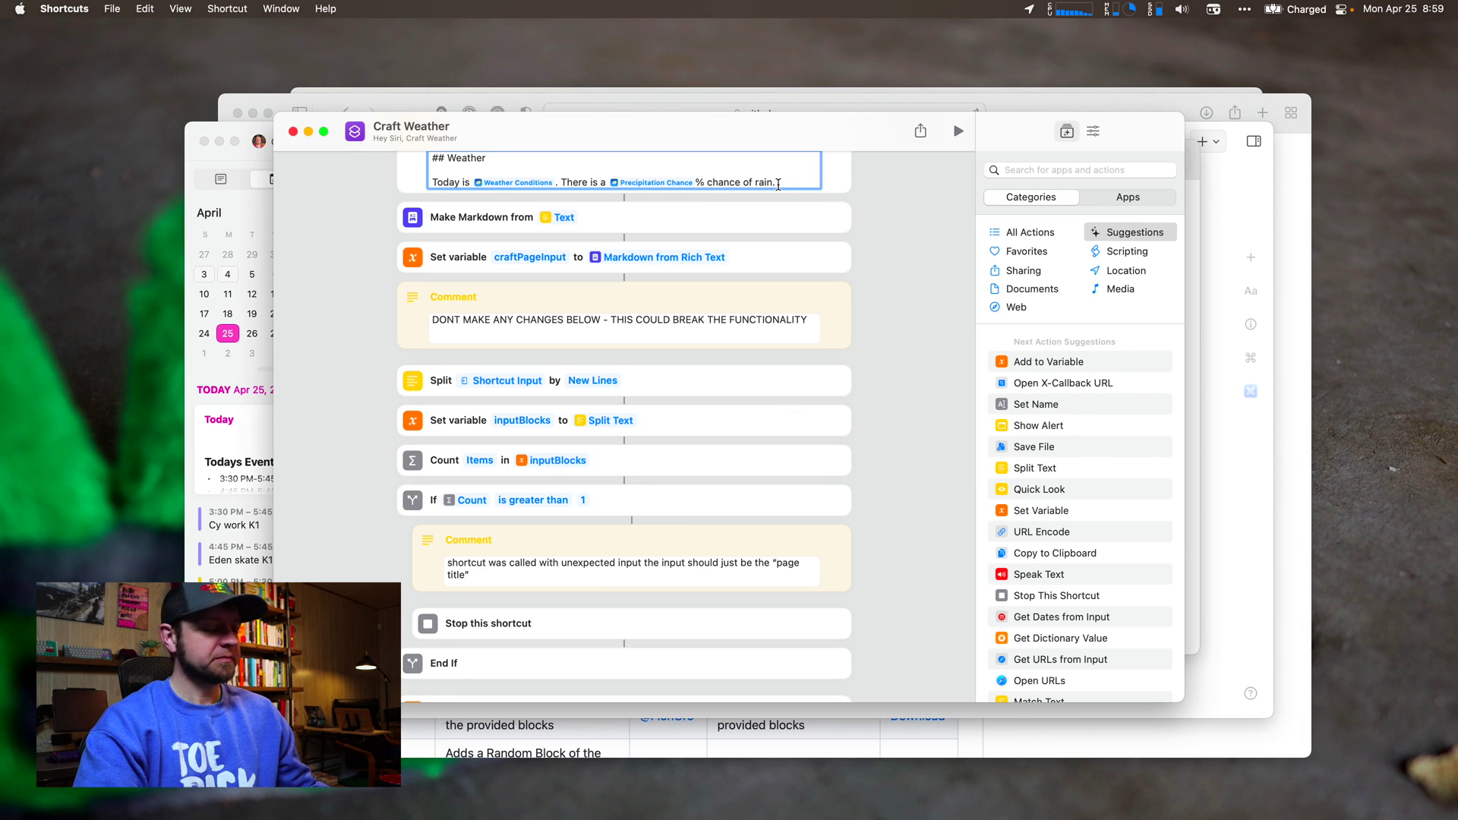
# Remove the rain-chance sentence from the Craft Weather text, then bring Craft forward
pyautogui.hotkey('shift', 'alt', 'Left')
pyautogui.hotkey('shift', 'alt', 'Left')
pyautogui.hotkey('shift', 'alt', 'Left')
pyautogui.hotkey('shift', 'alt', 'Left')
pyautogui.hotkey('shift', 'alt', 'Left')
pyautogui.hotkey('shift', 'alt', 'Left')
pyautogui.hotkey('shift', 'alt', 'Left')
pyautogui.hotkey('shift', 'alt', 'Left')
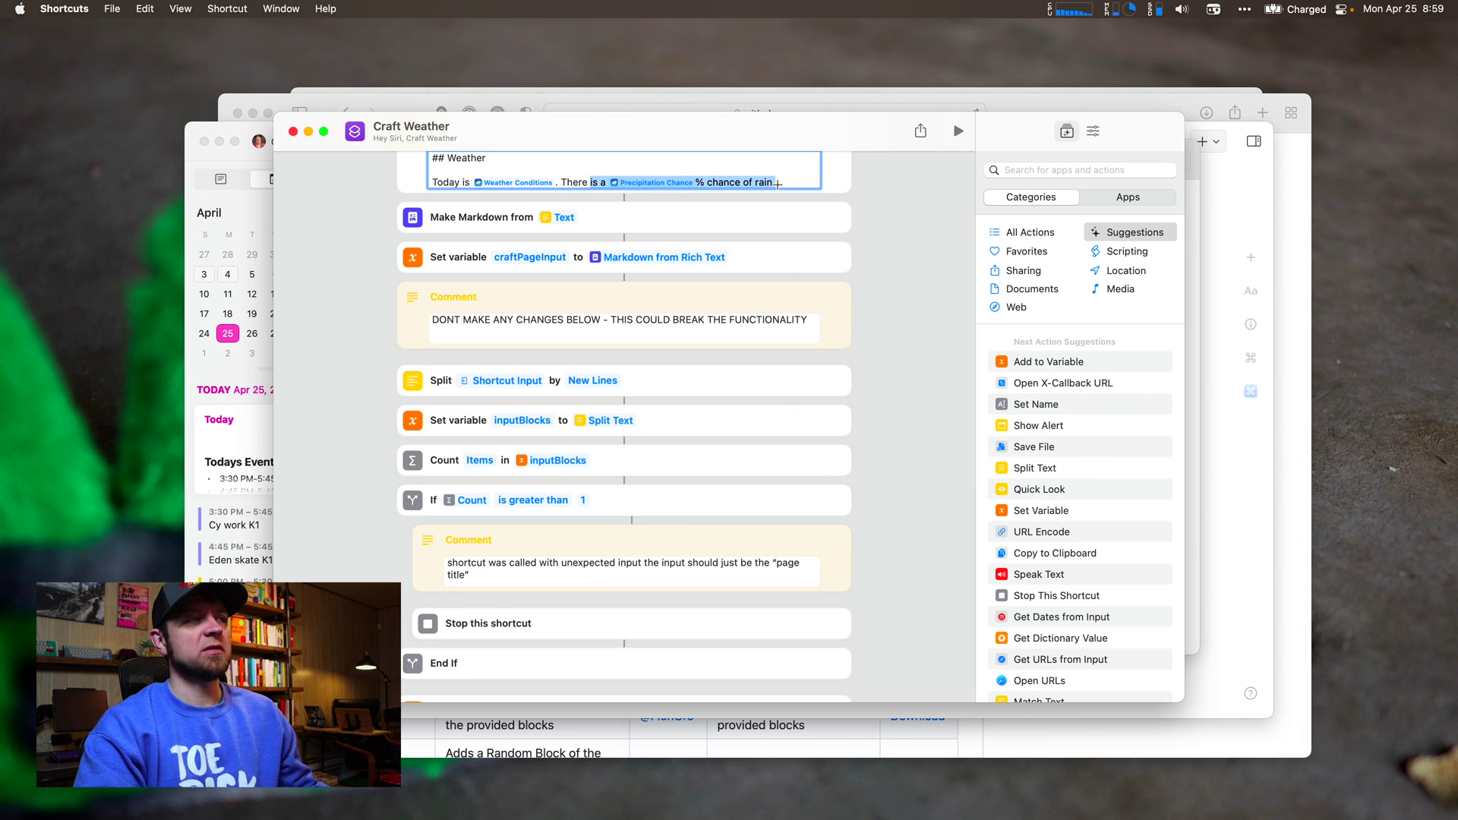
pyautogui.press('BackSpace')
pyautogui.scroll(3, 775, 184)
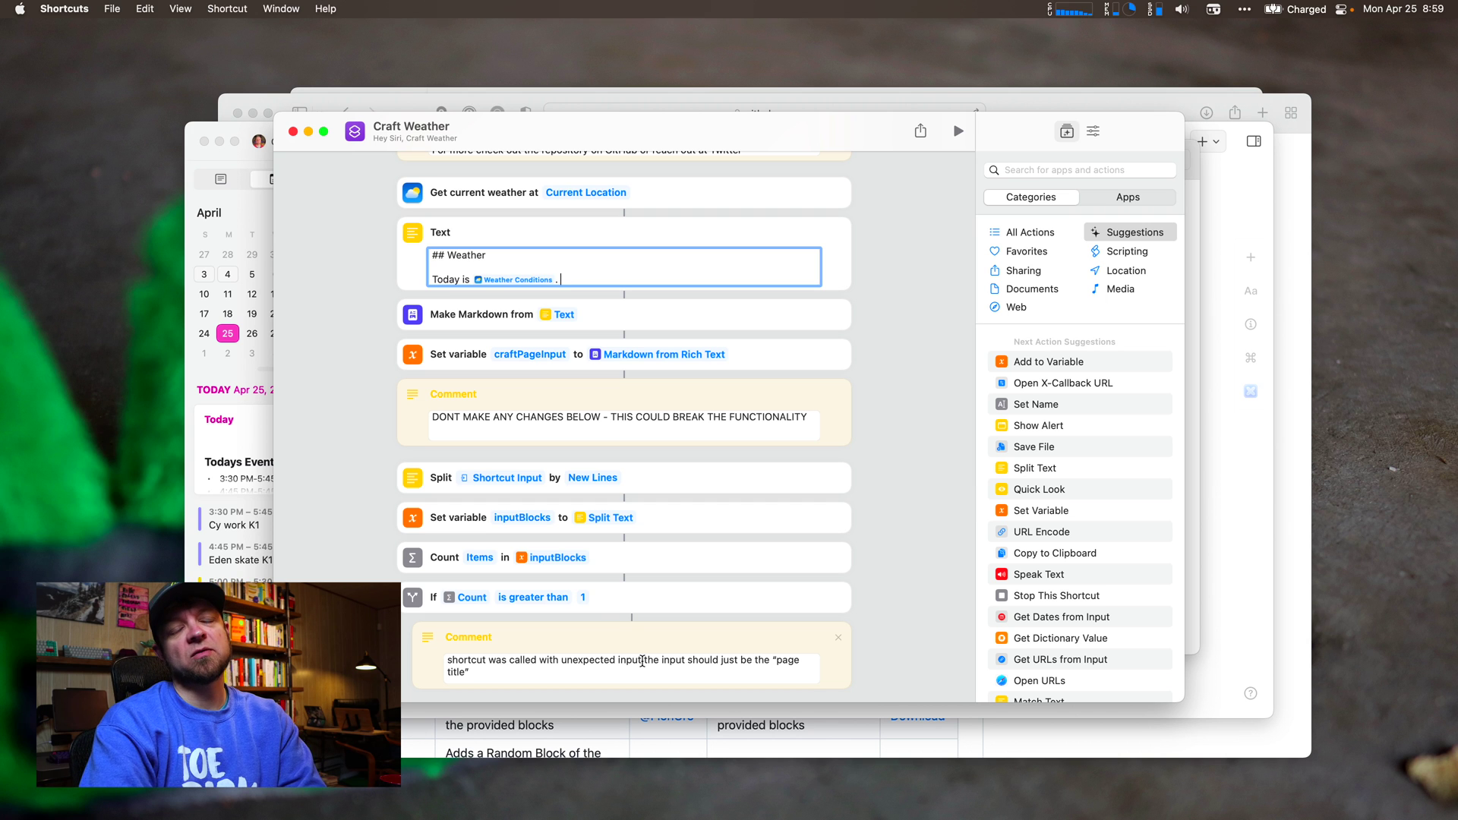
pyautogui.click(1249, 594)
# Run Import Weather from Craftcuts, then reopen Shortcuts after it crashes
pyautogui.click(1249, 391)
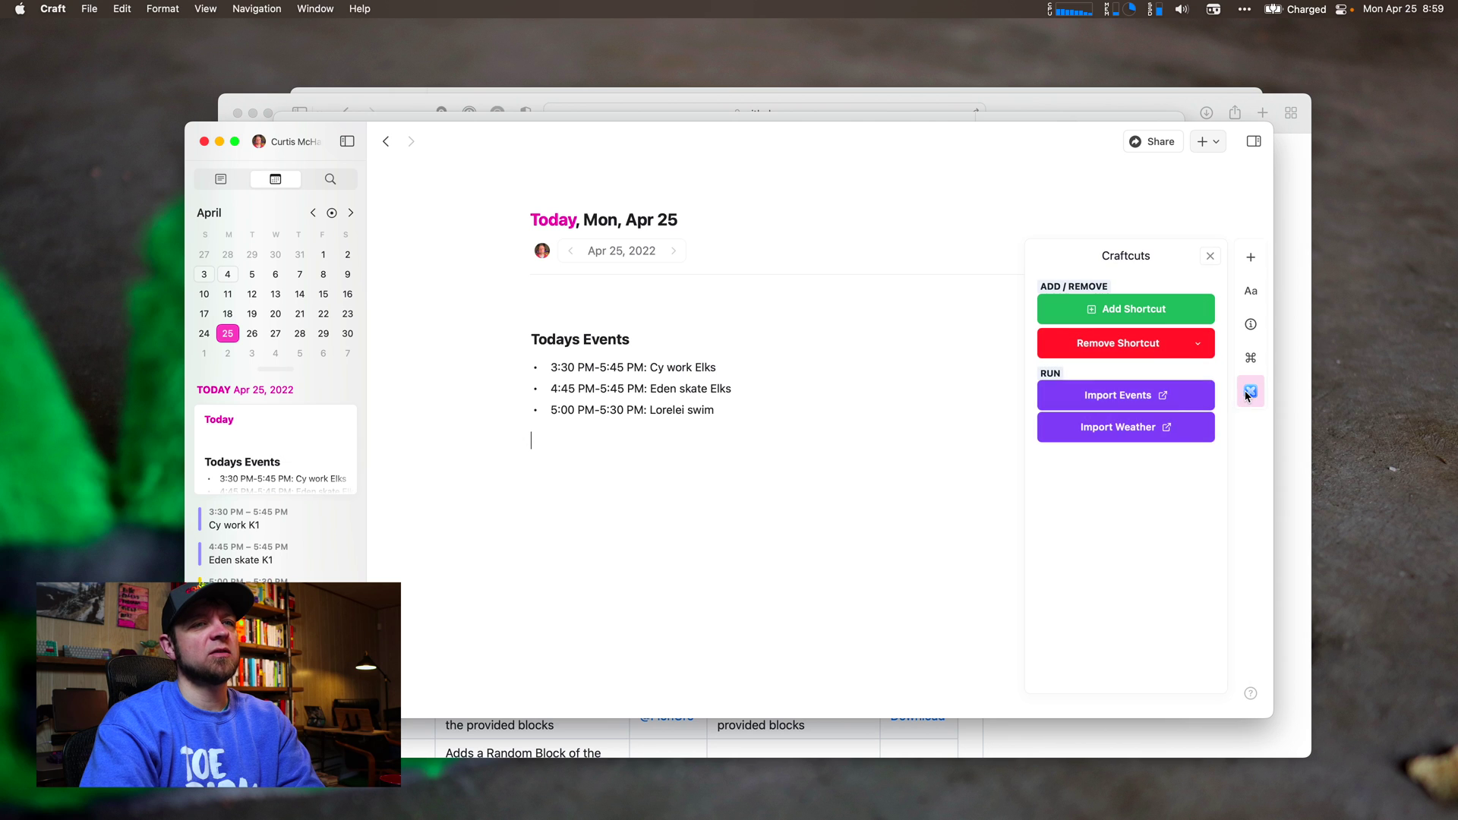
pyautogui.click(1127, 430)
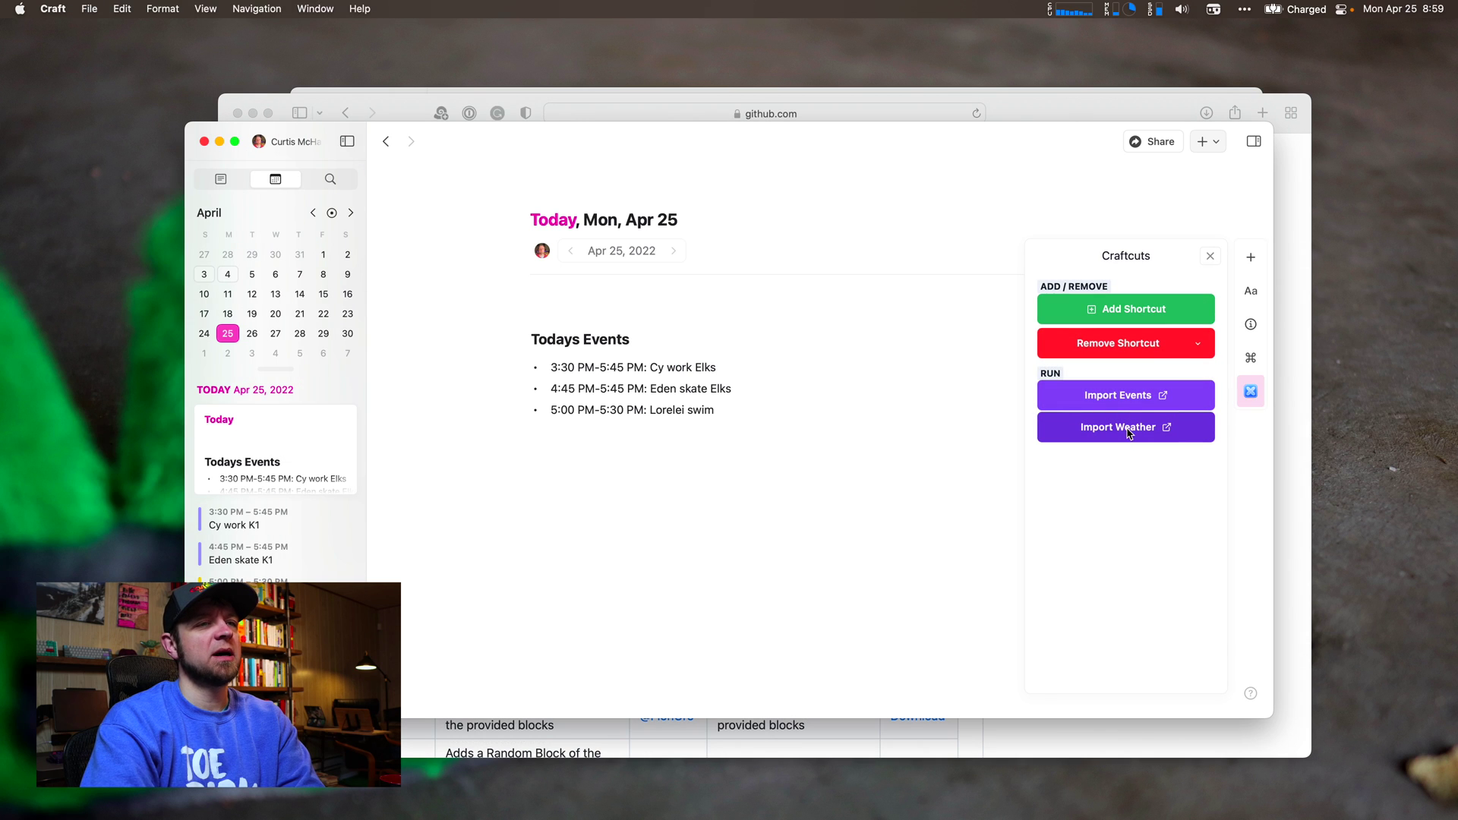
pyautogui.click(726, 549)
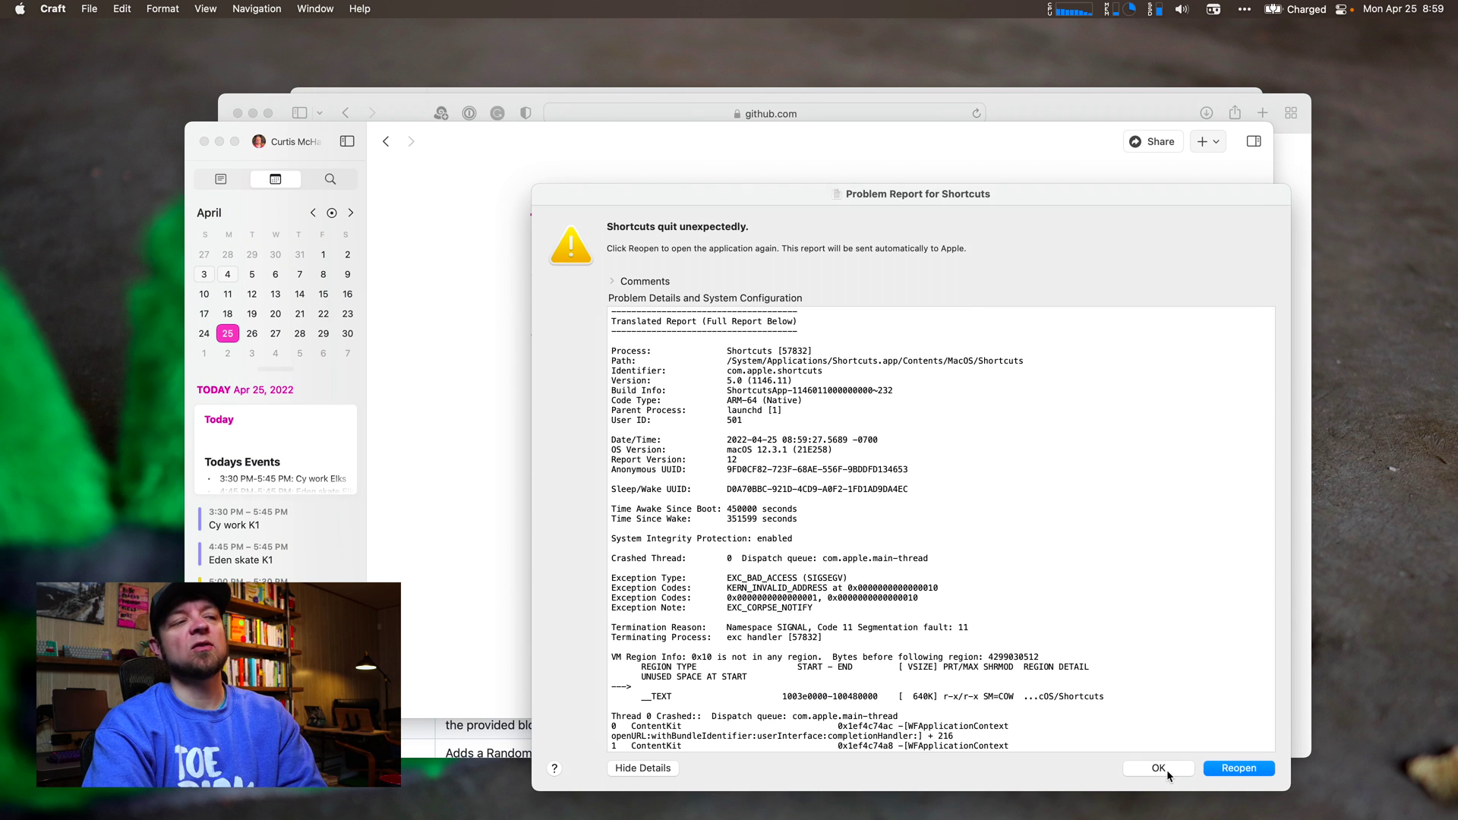
pyautogui.click(1242, 768)
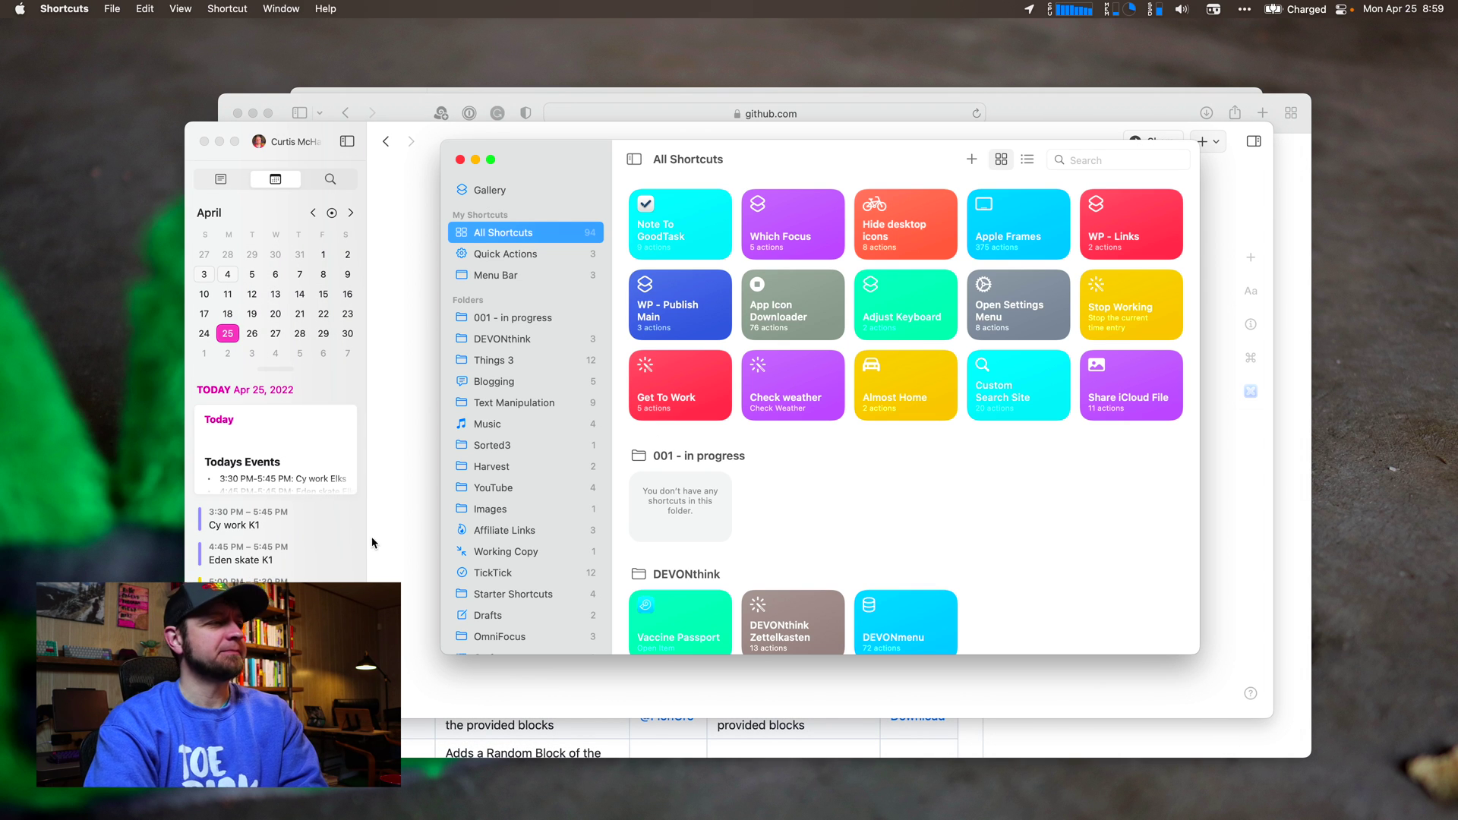
# Bring Craft's 'Something New' note in front of the Shortcuts library
pyautogui.click(412, 548)
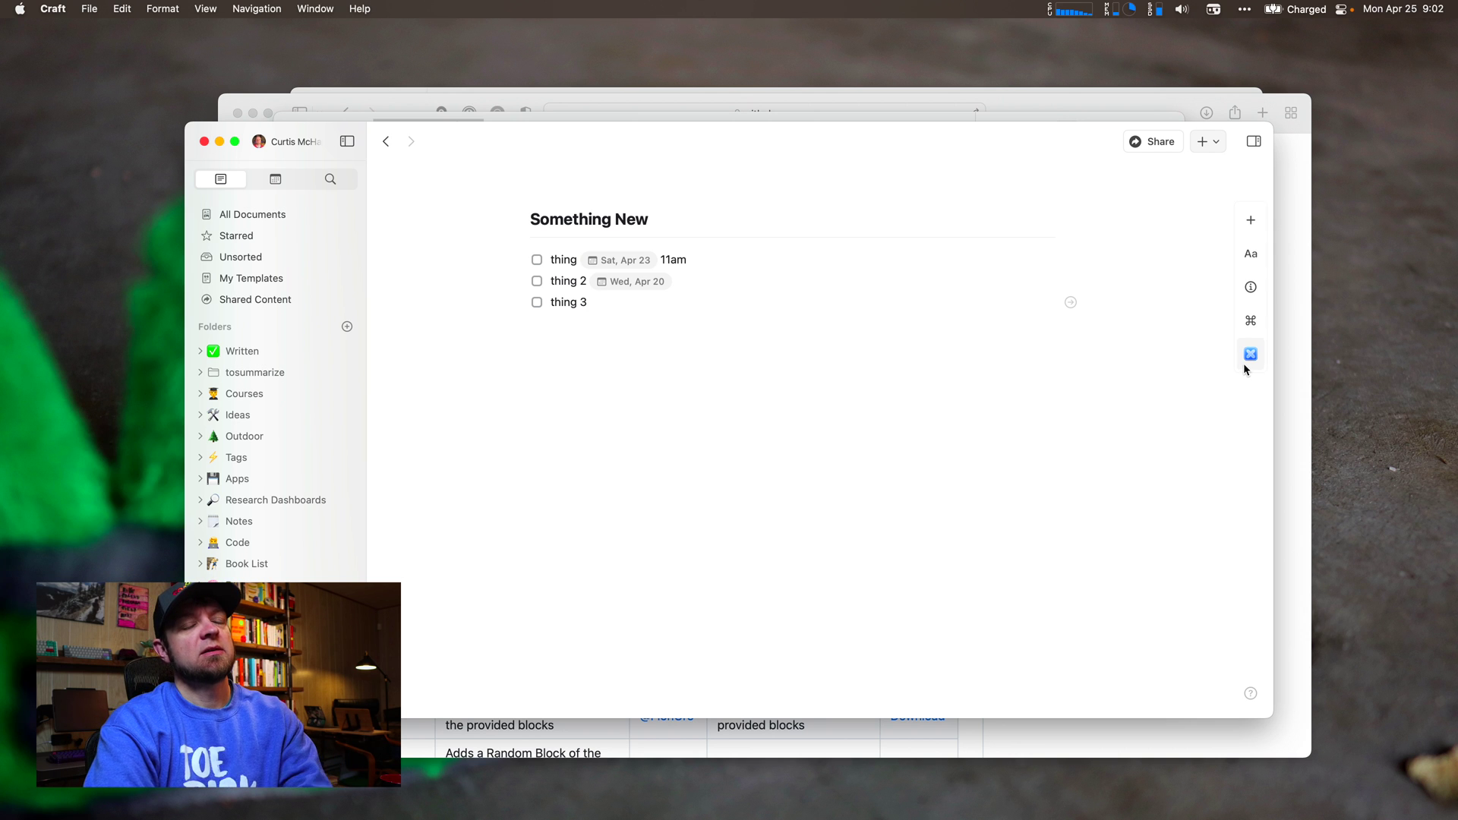
# Start a new Craftcuts shortcut and paste 'Craft Task Reminder' as its shortcut name
pyautogui.click(1245, 363)
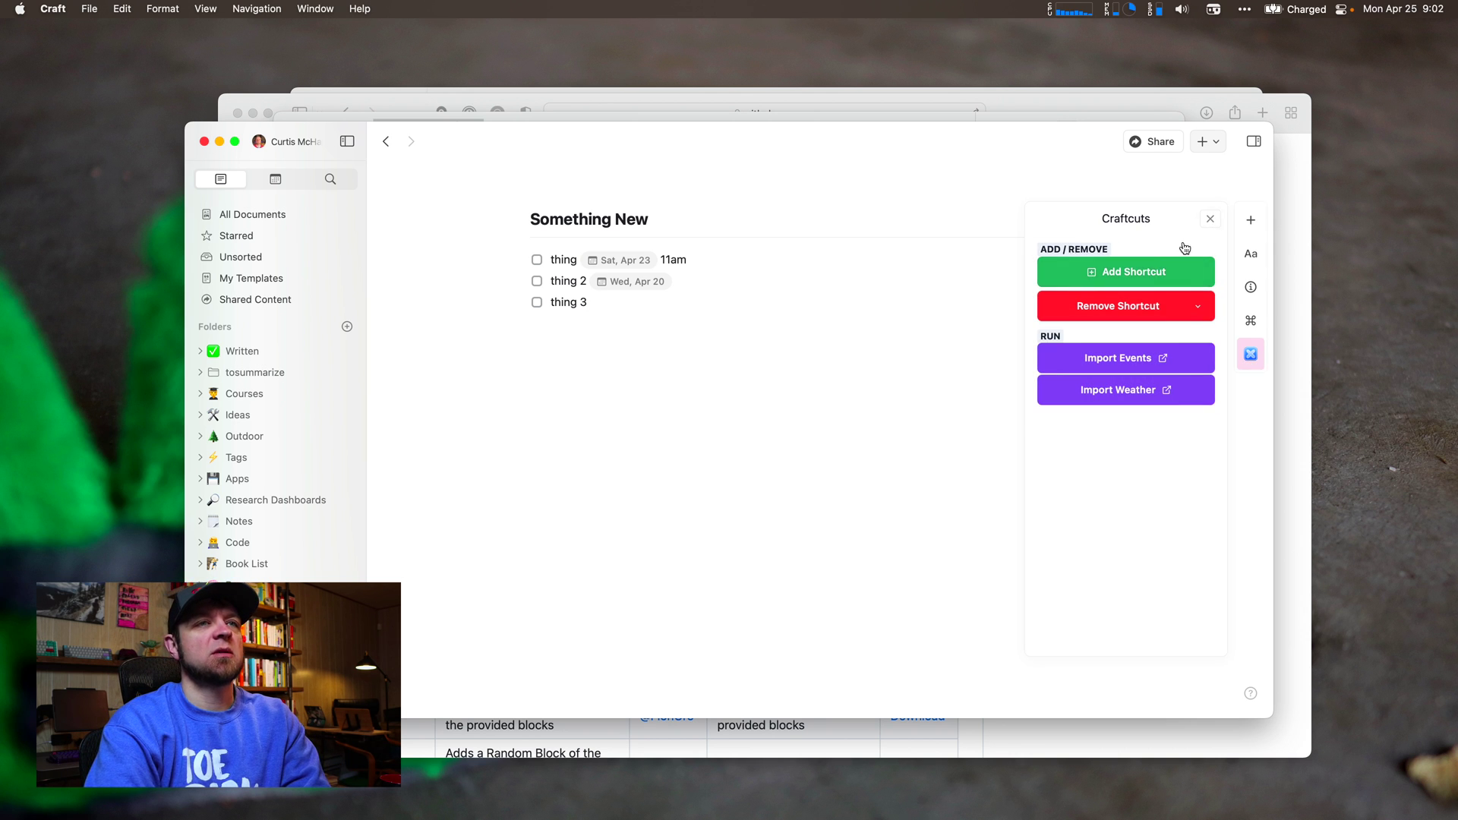
pyautogui.click(1149, 271)
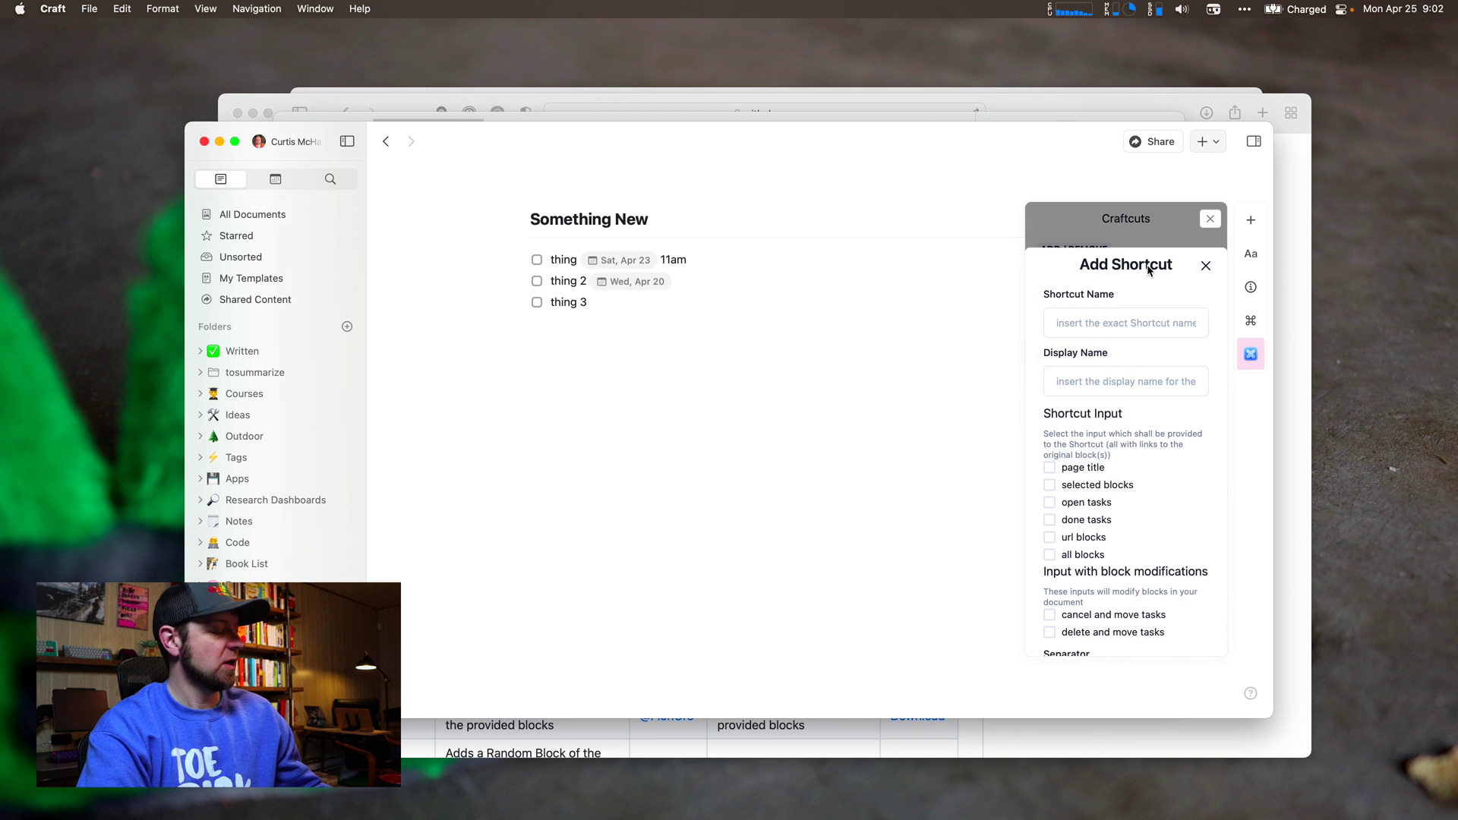
pyautogui.press('super+Tab')
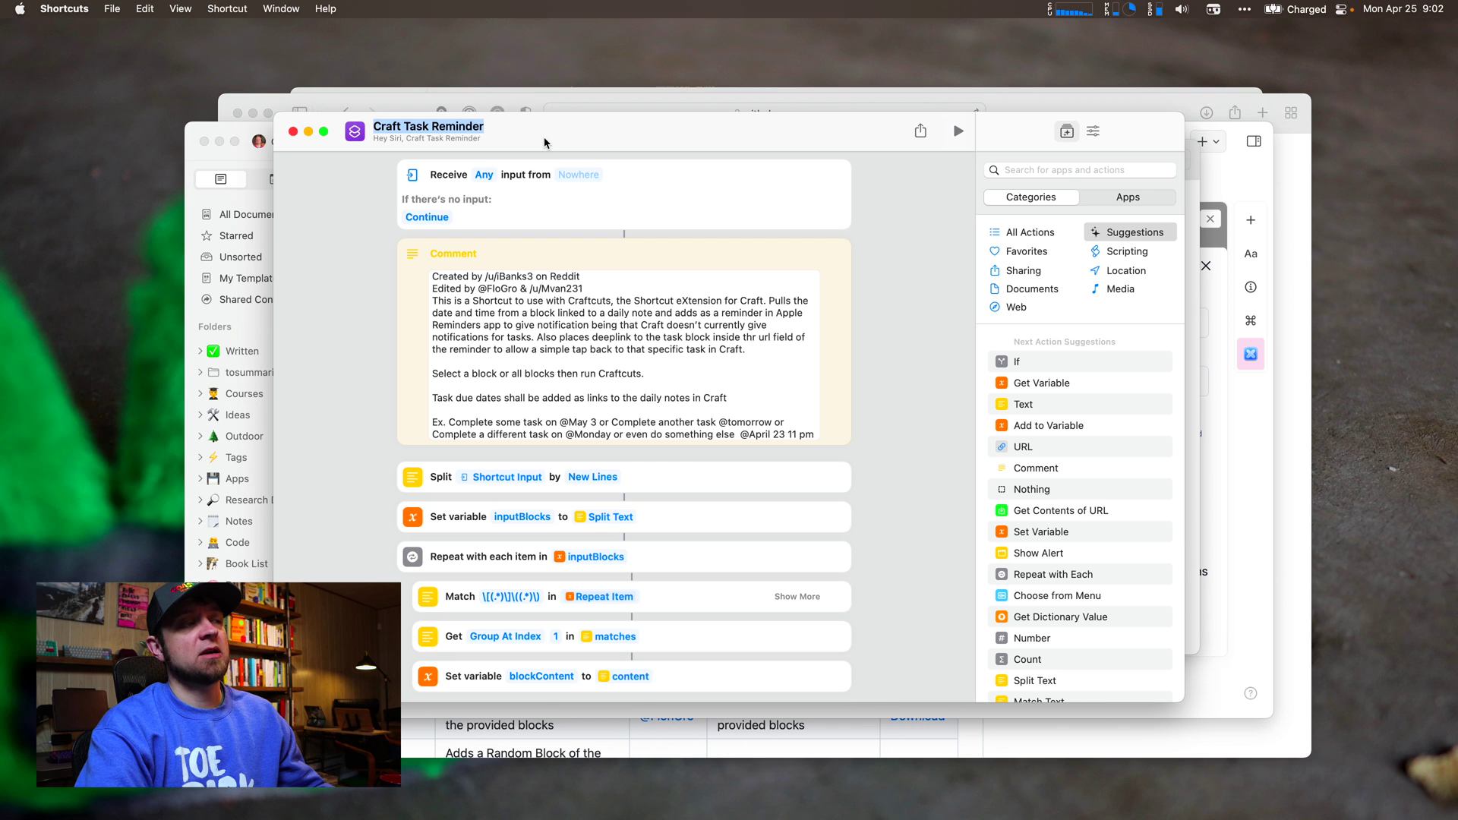
pyautogui.press('super+Tab')
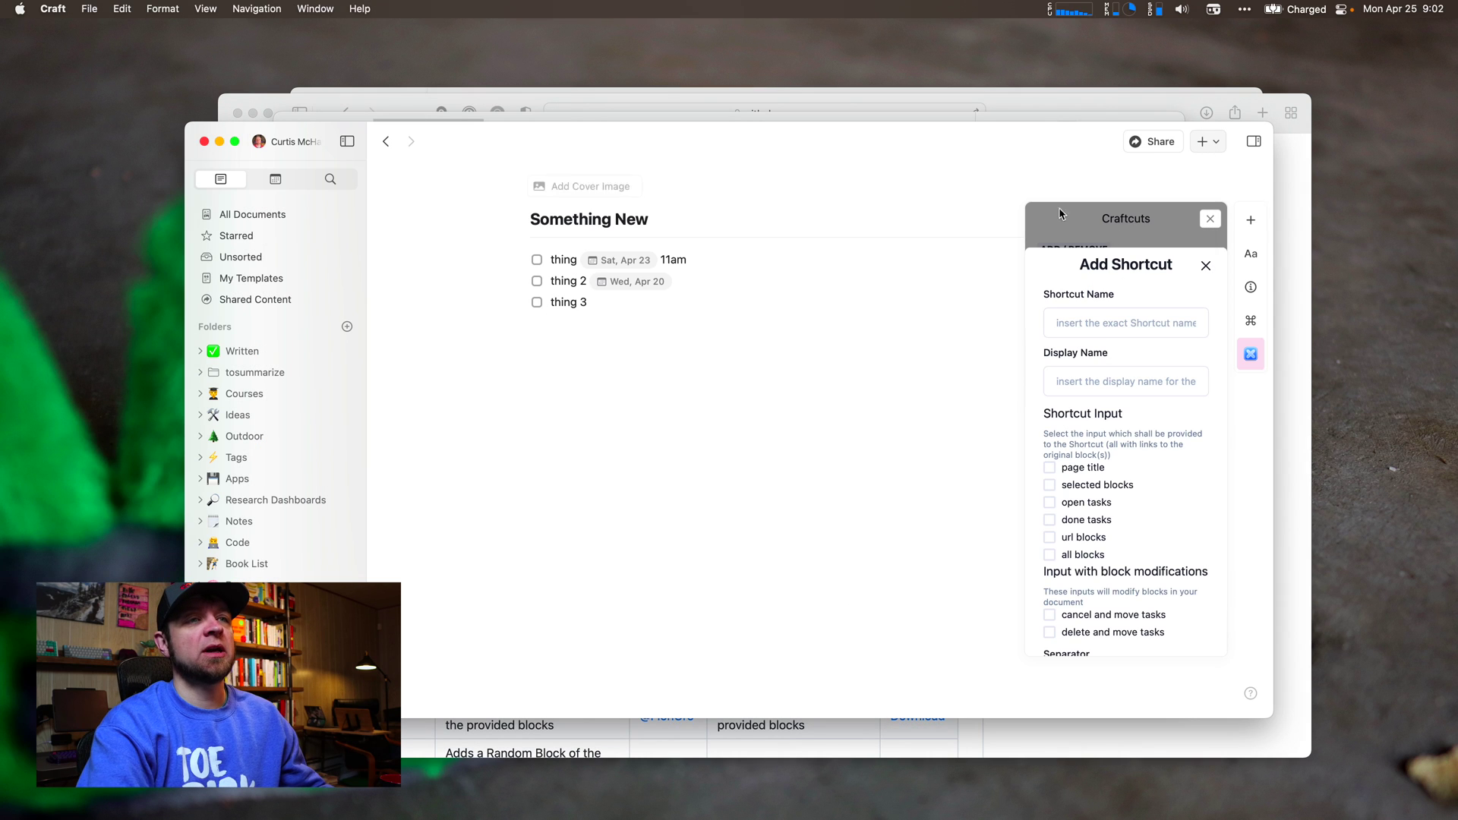
pyautogui.click(1107, 324)
pyautogui.write('Craft Task Reminder')
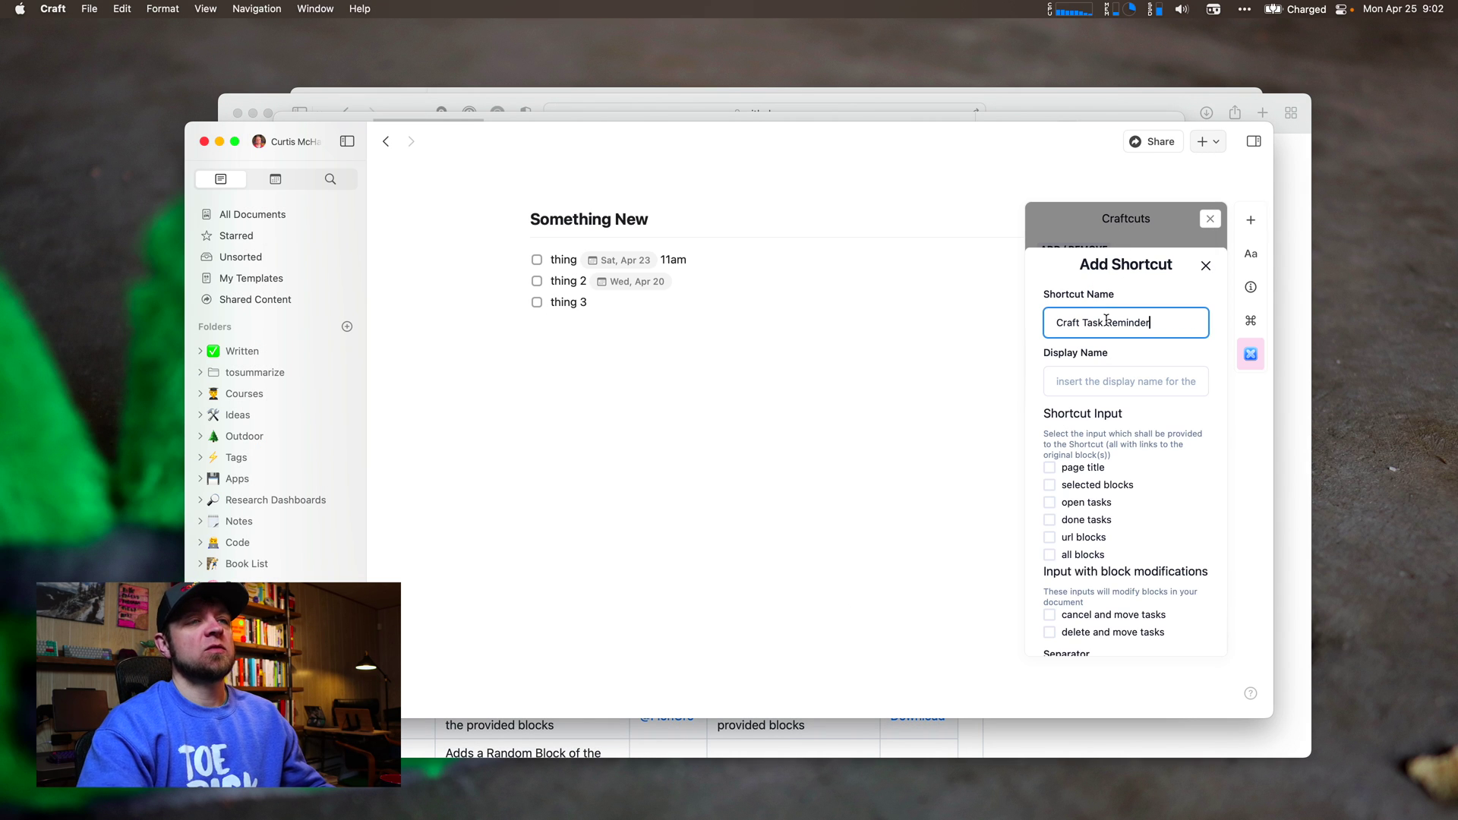
# Give it display name Tasks->Reminders with cancel and move tasks input, and save it
pyautogui.click(1113, 393)
pyautogui.write('T')
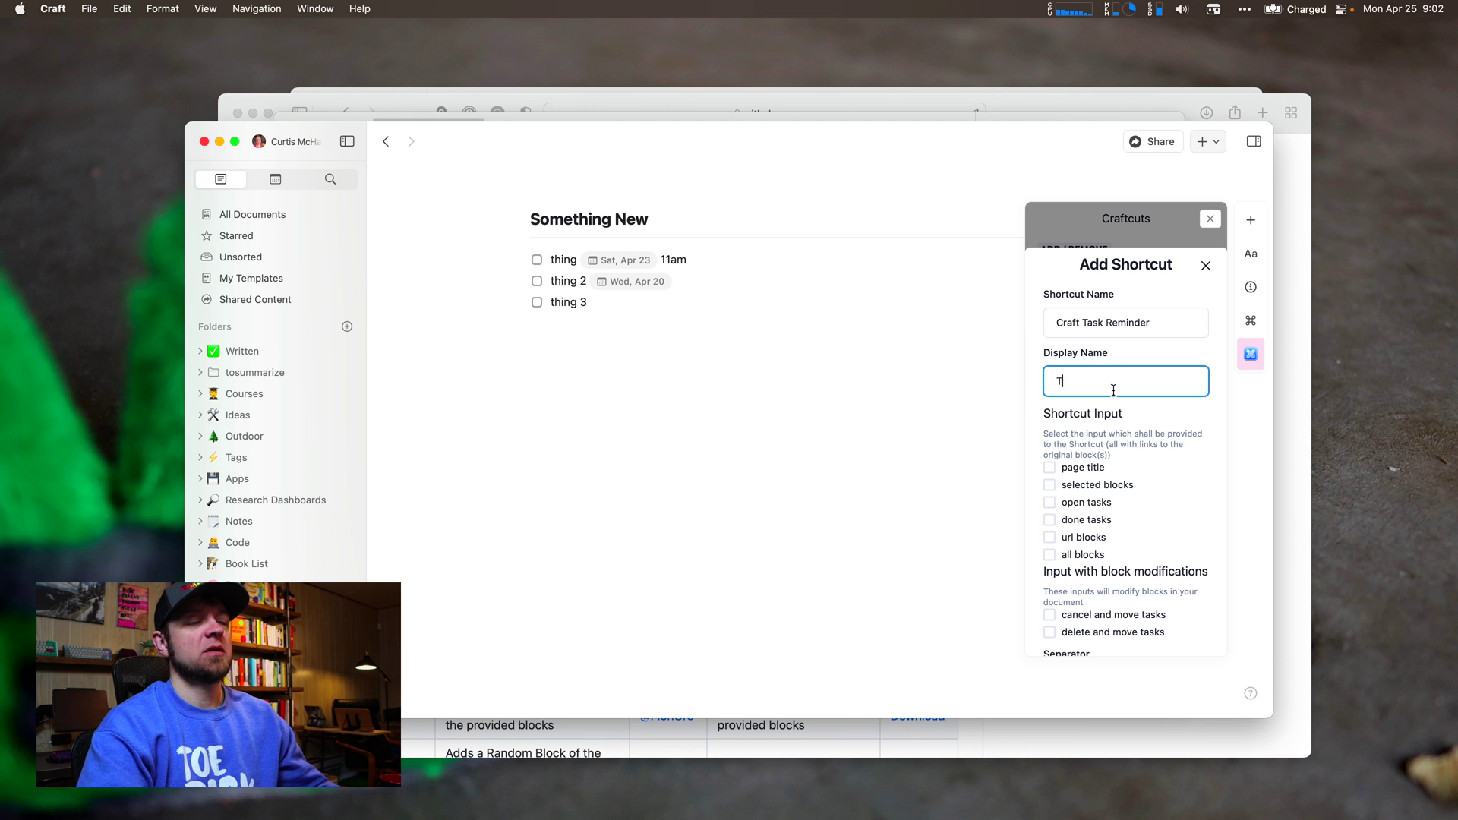
pyautogui.write('asks->Rem')
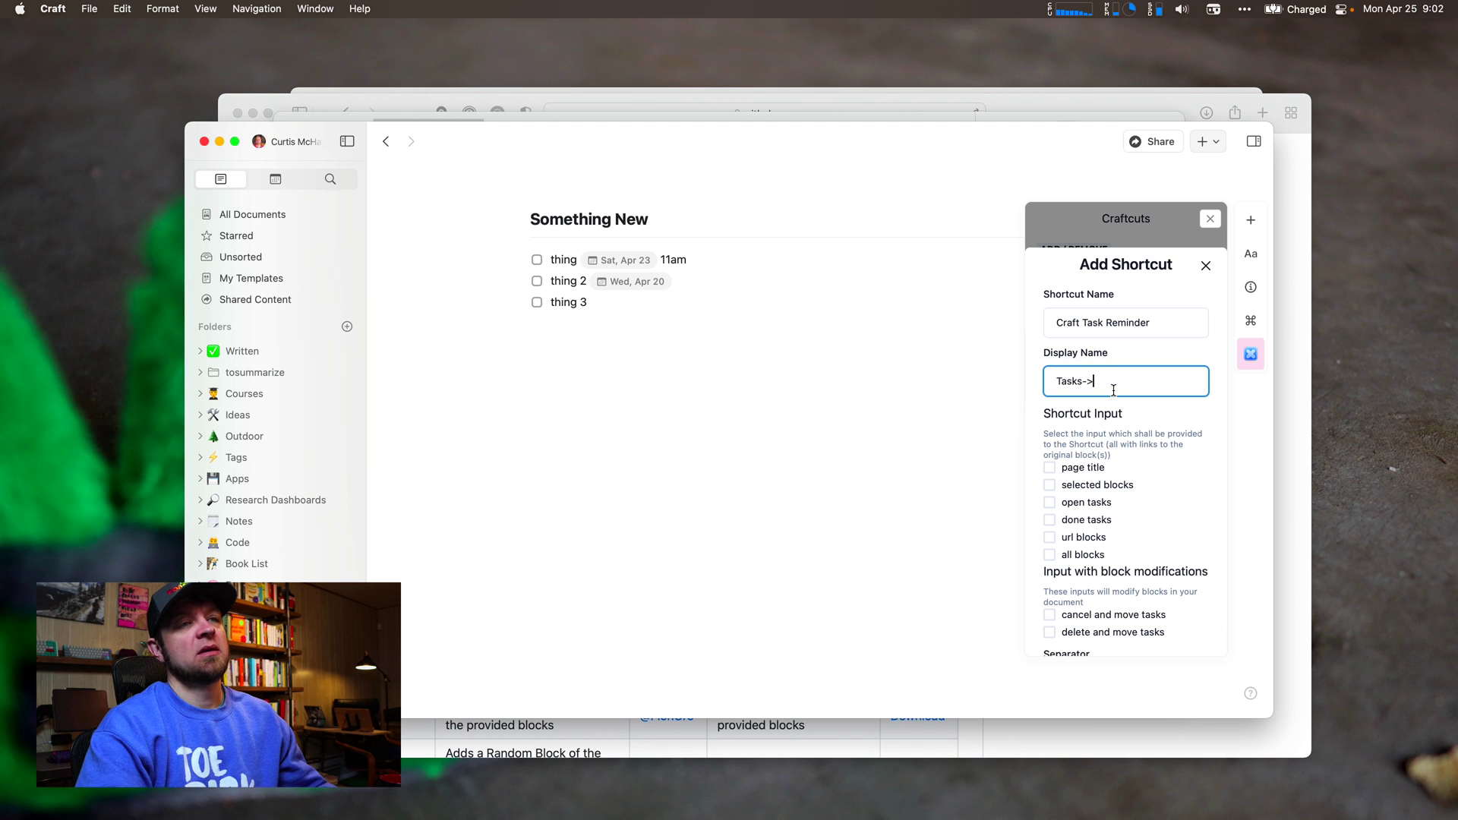
pyautogui.write('inders')
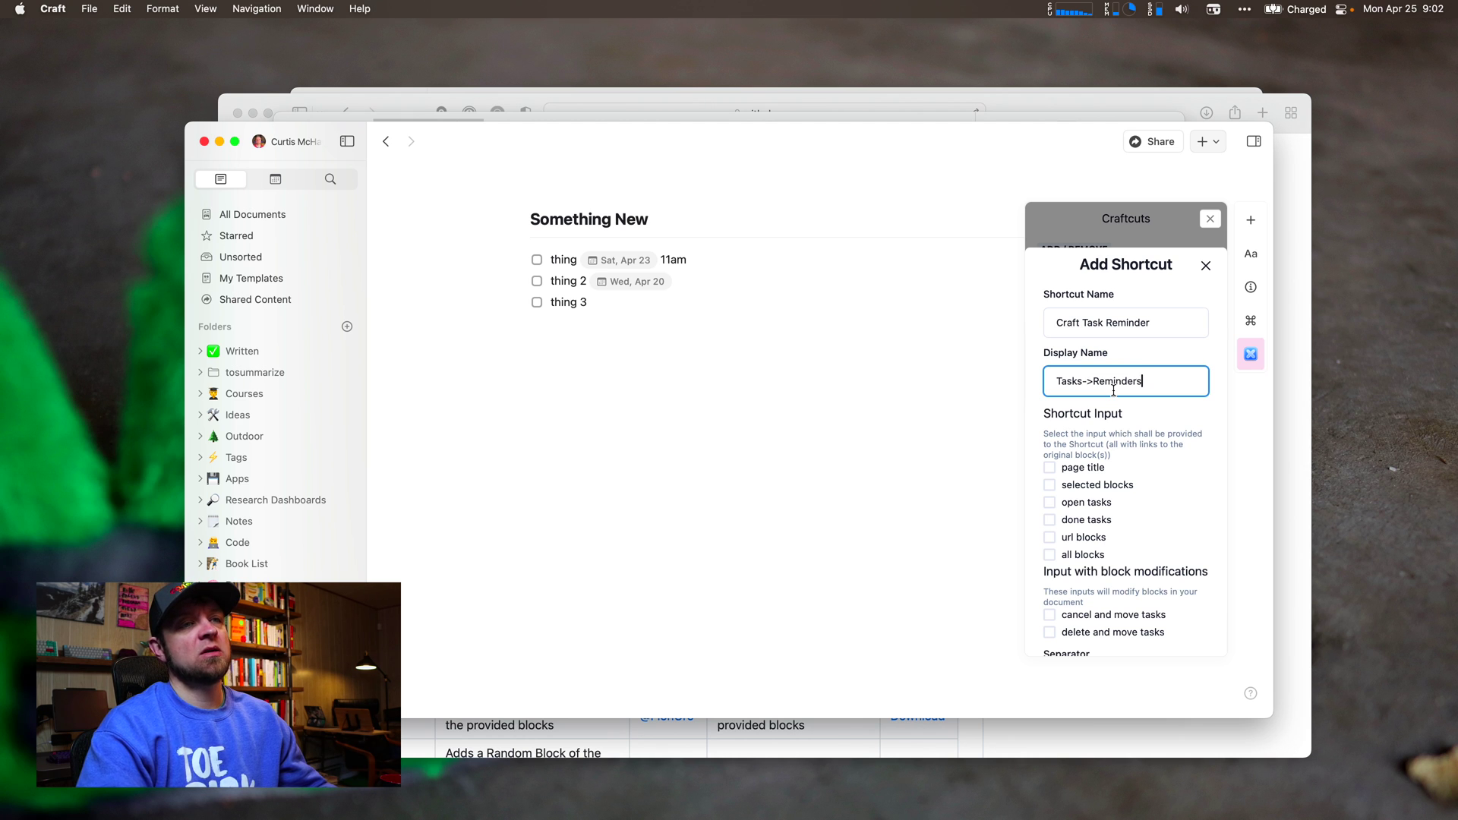
pyautogui.click(1049, 614)
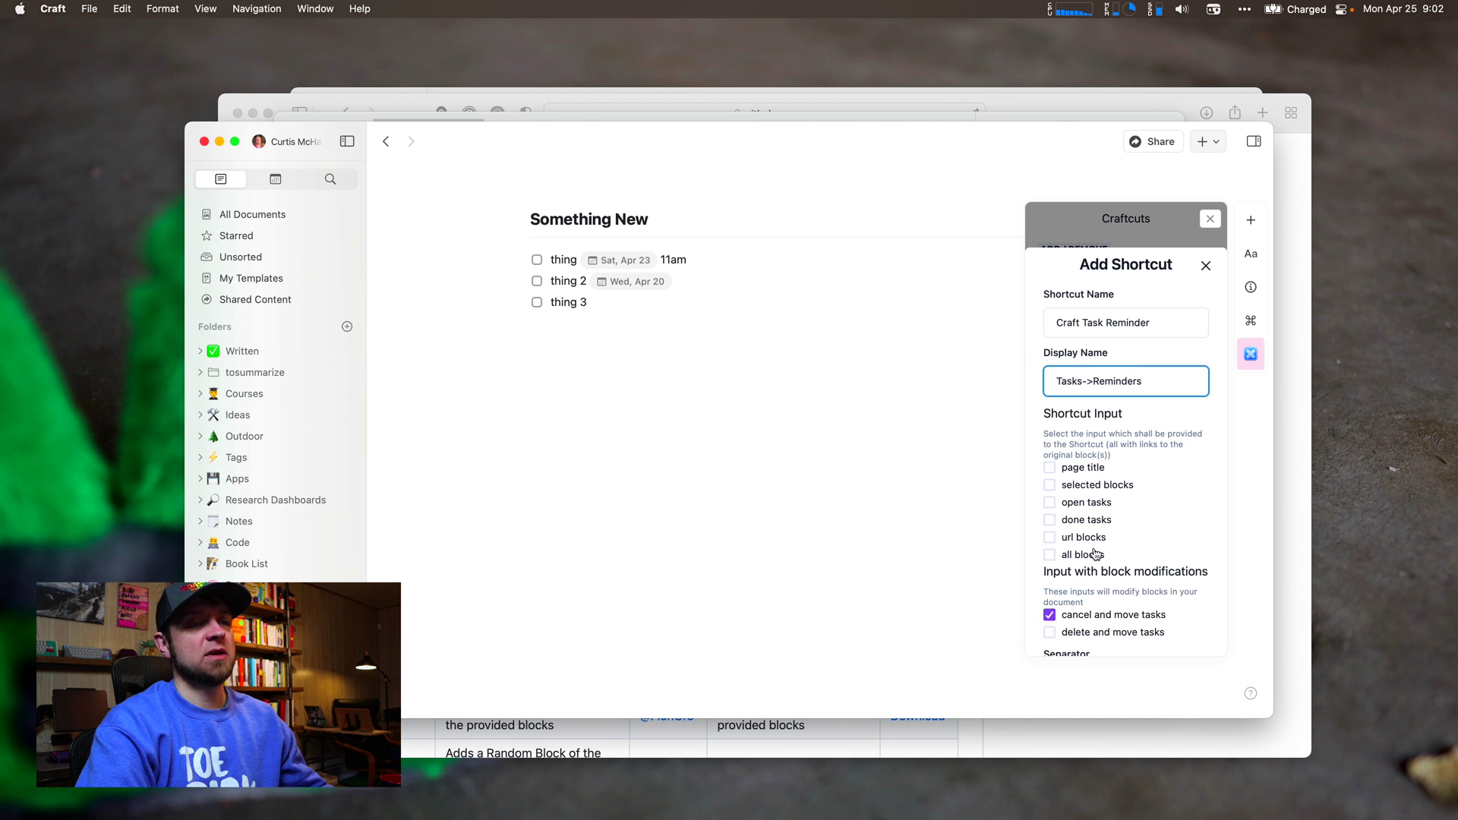
pyautogui.scroll(-5, 1096, 554)
pyautogui.click(1132, 596)
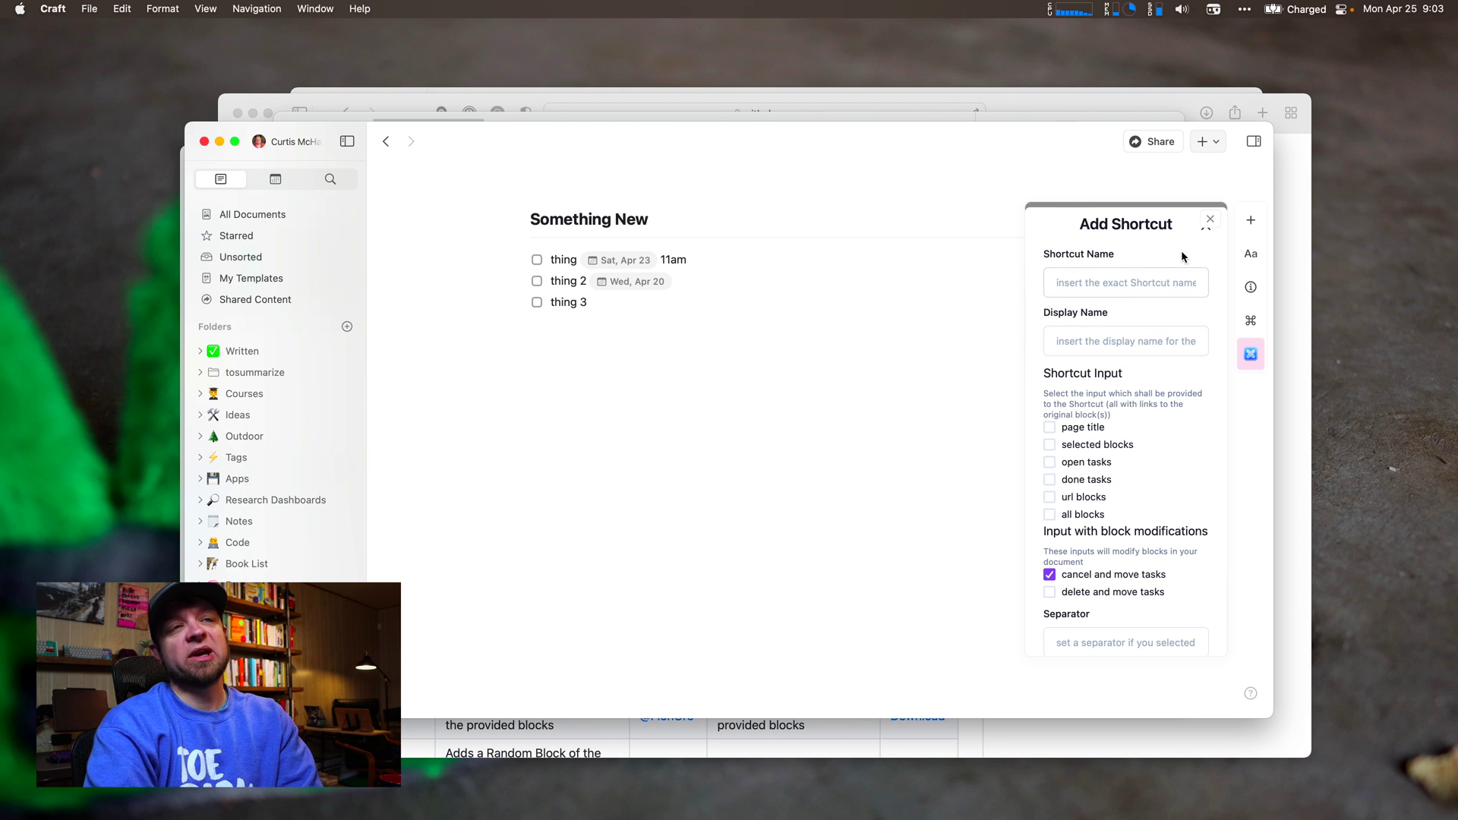
pyautogui.click(1210, 223)
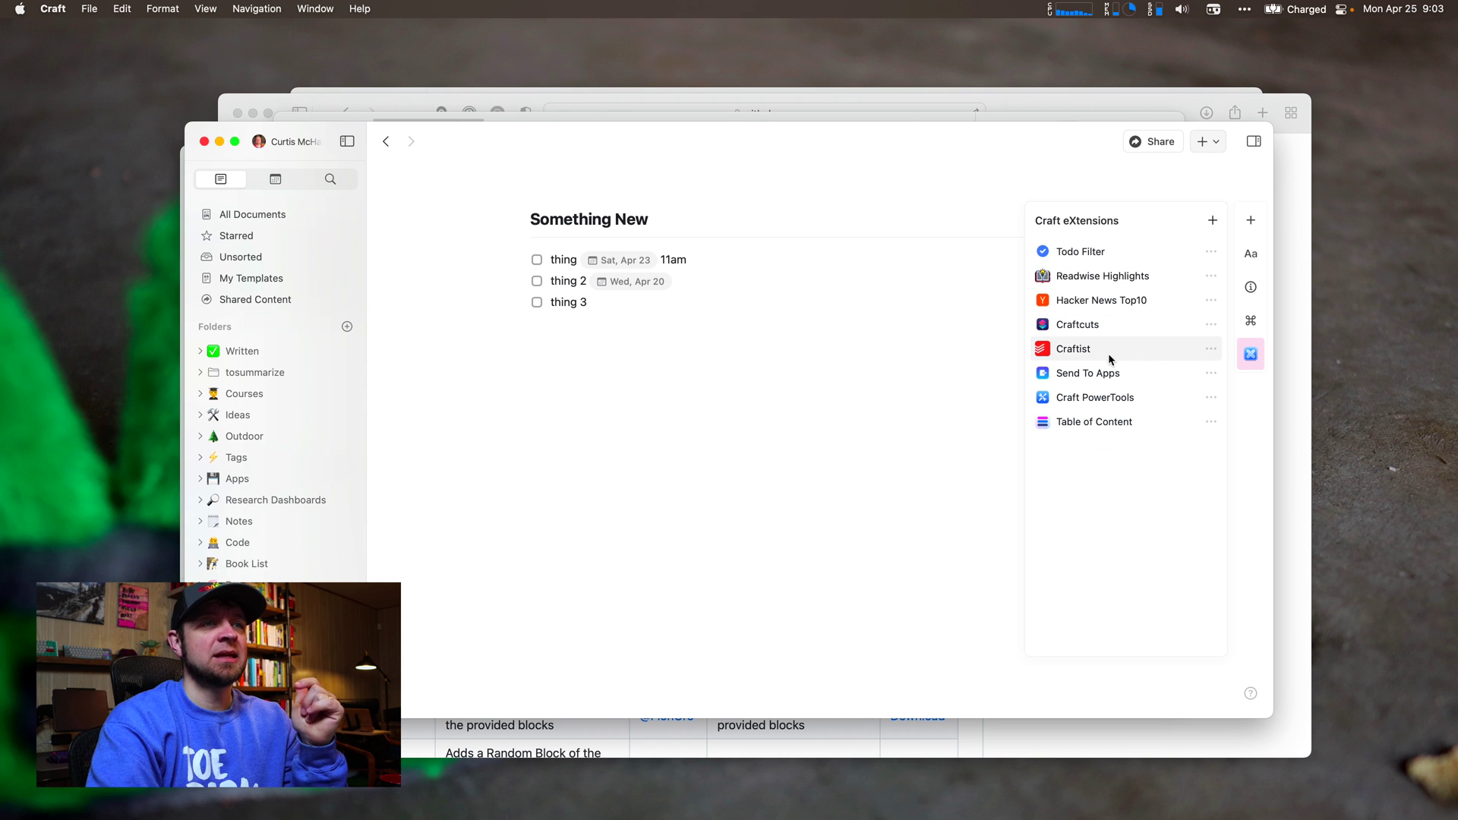
pyautogui.click(1075, 326)
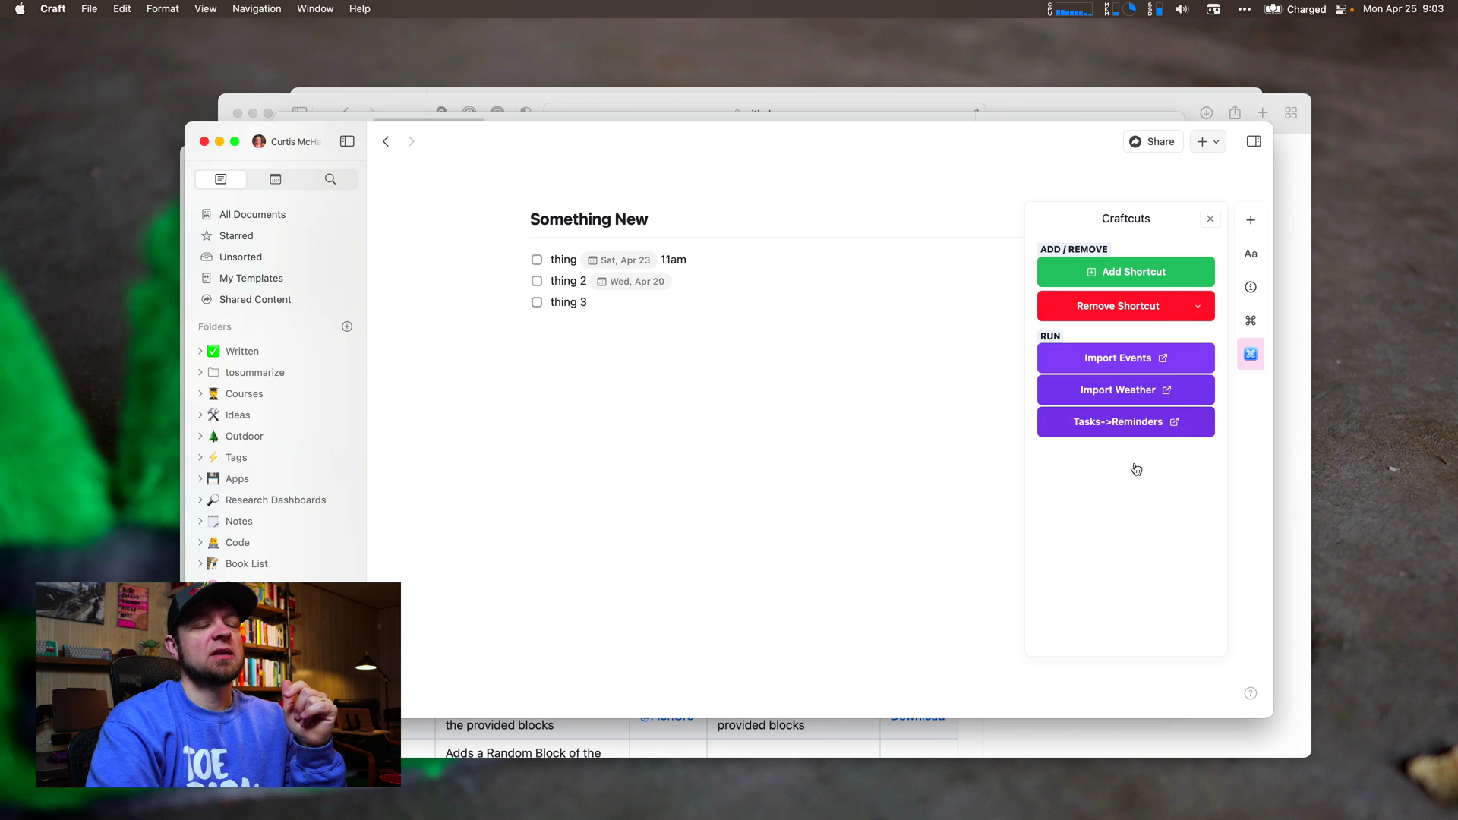
# Change the first to-do's date from Sat, Apr 23 to Sun, May 1
pyautogui.click(667, 422)
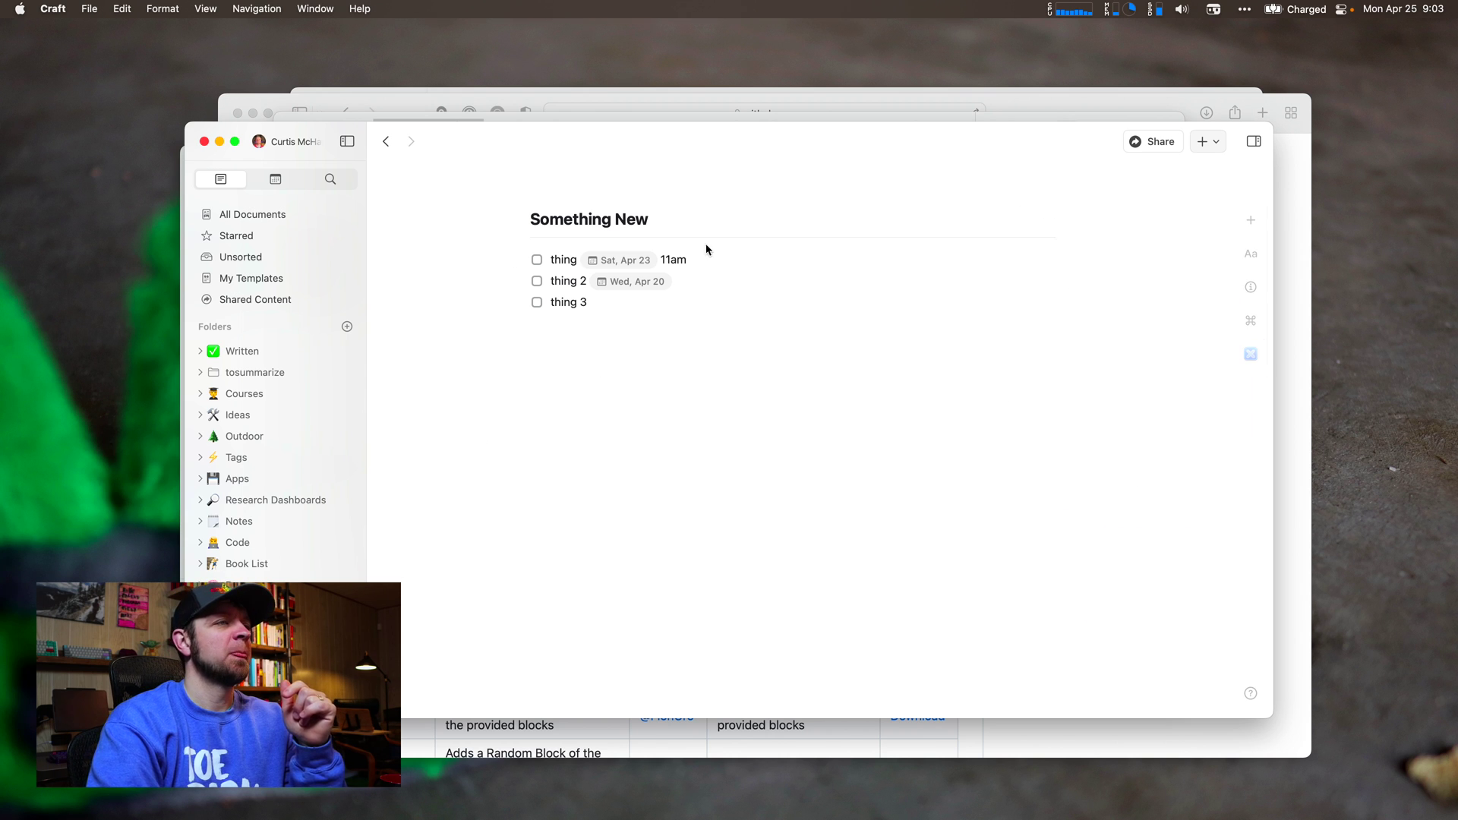
pyautogui.click(662, 260)
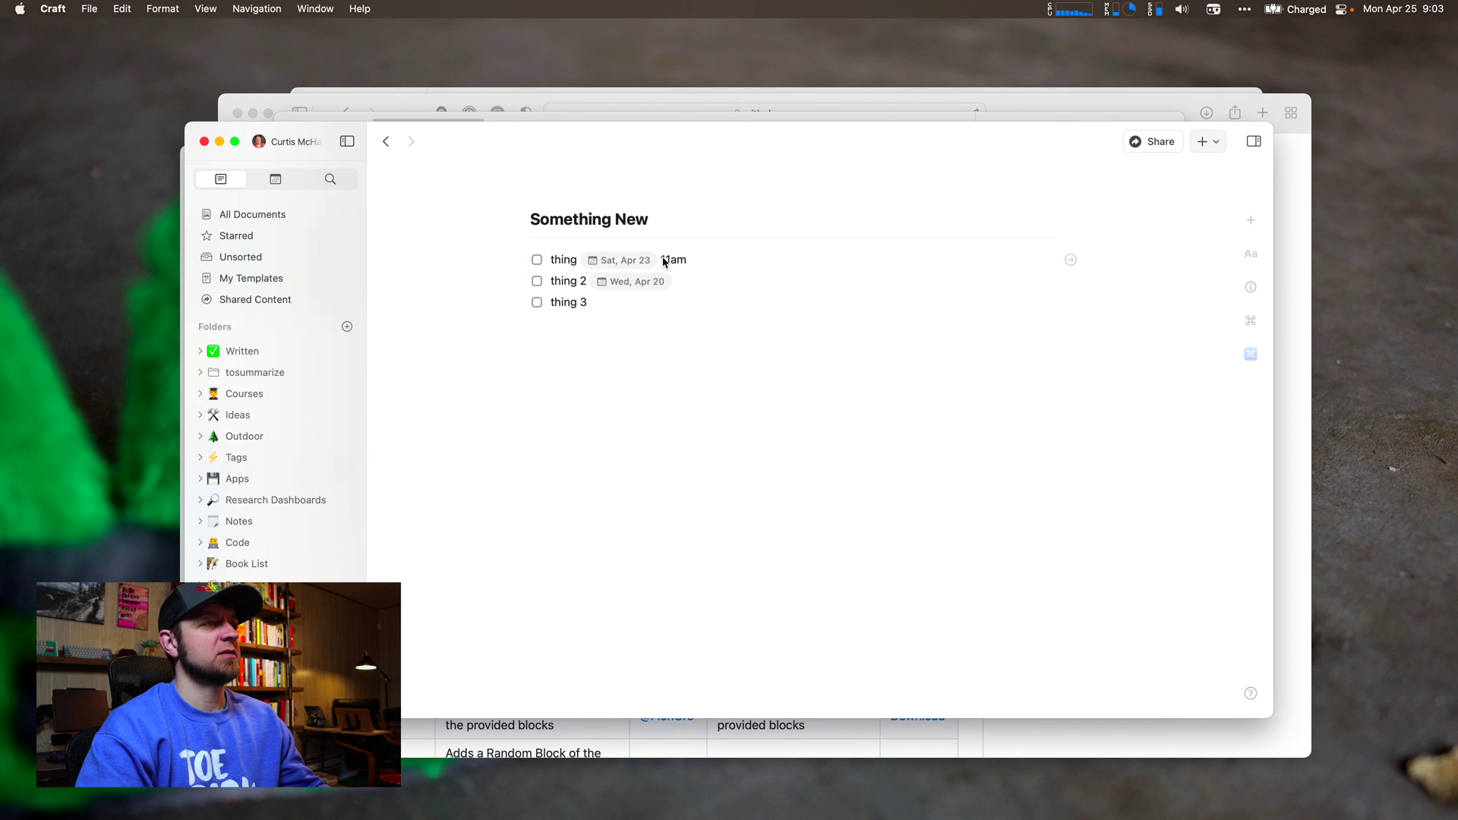
pyautogui.press('BackSpace')
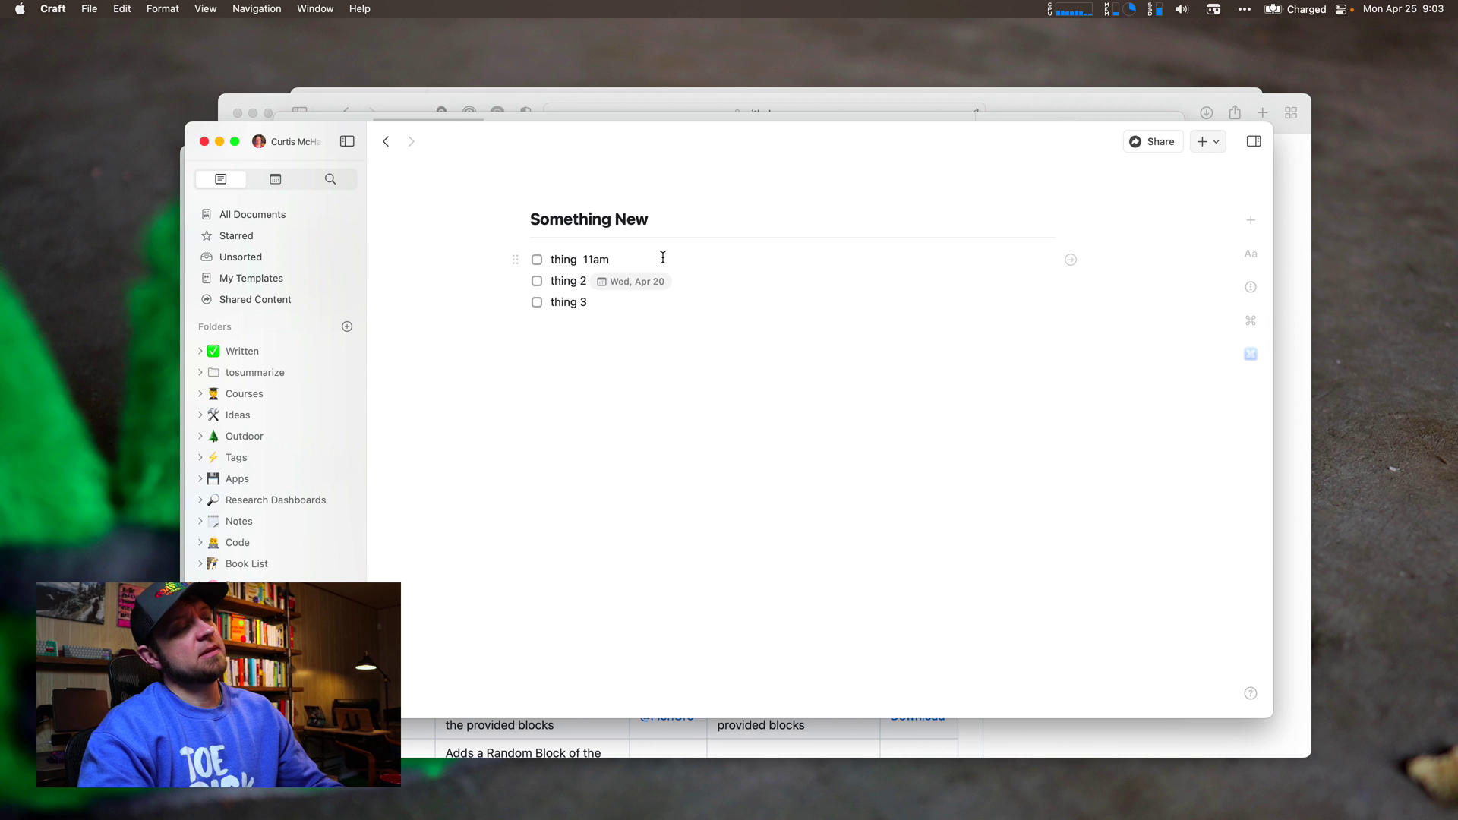
pyautogui.write('@M')
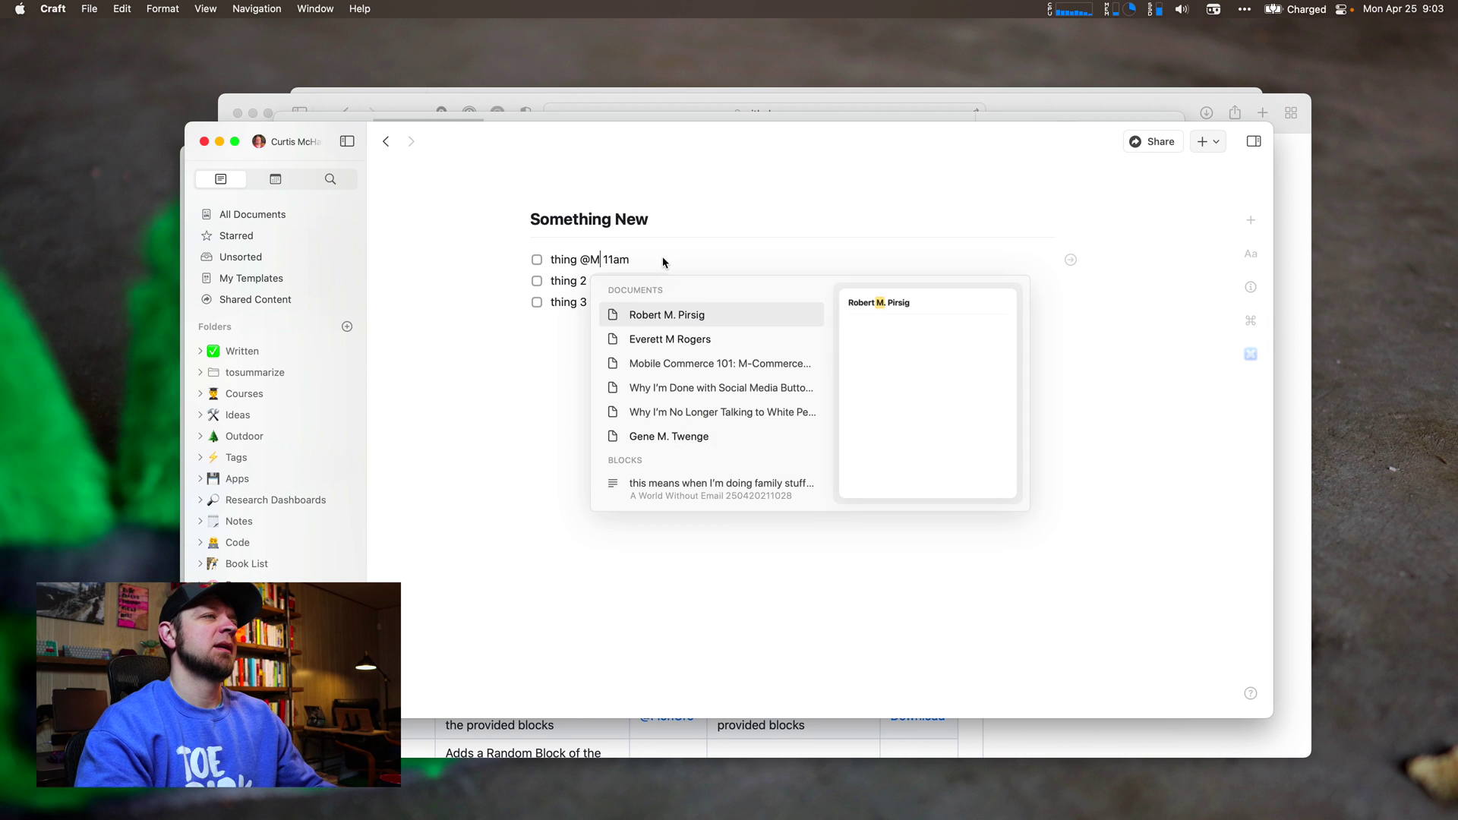
pyautogui.write('ay 1')
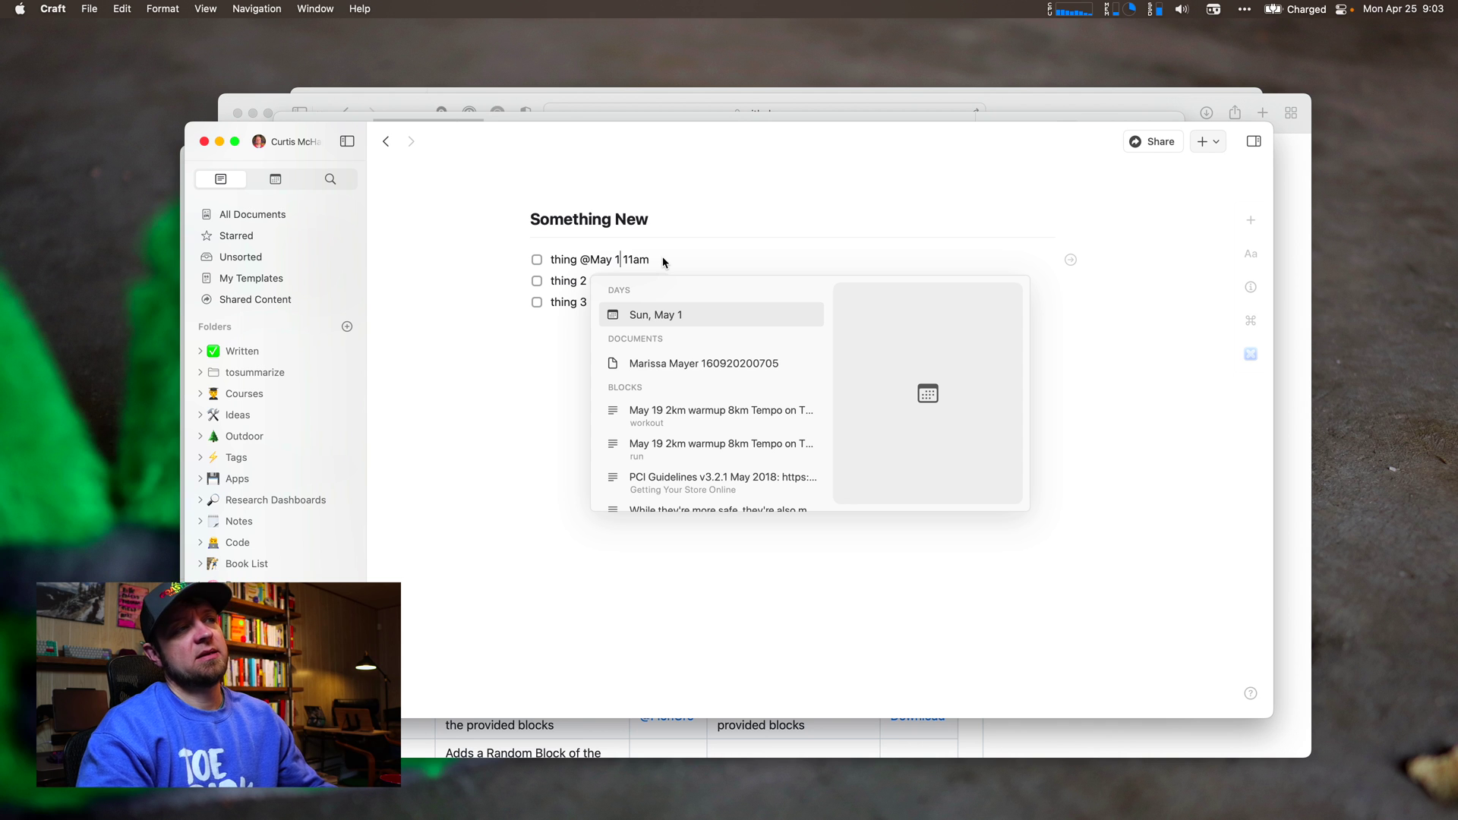
pyautogui.press('BackSpace')
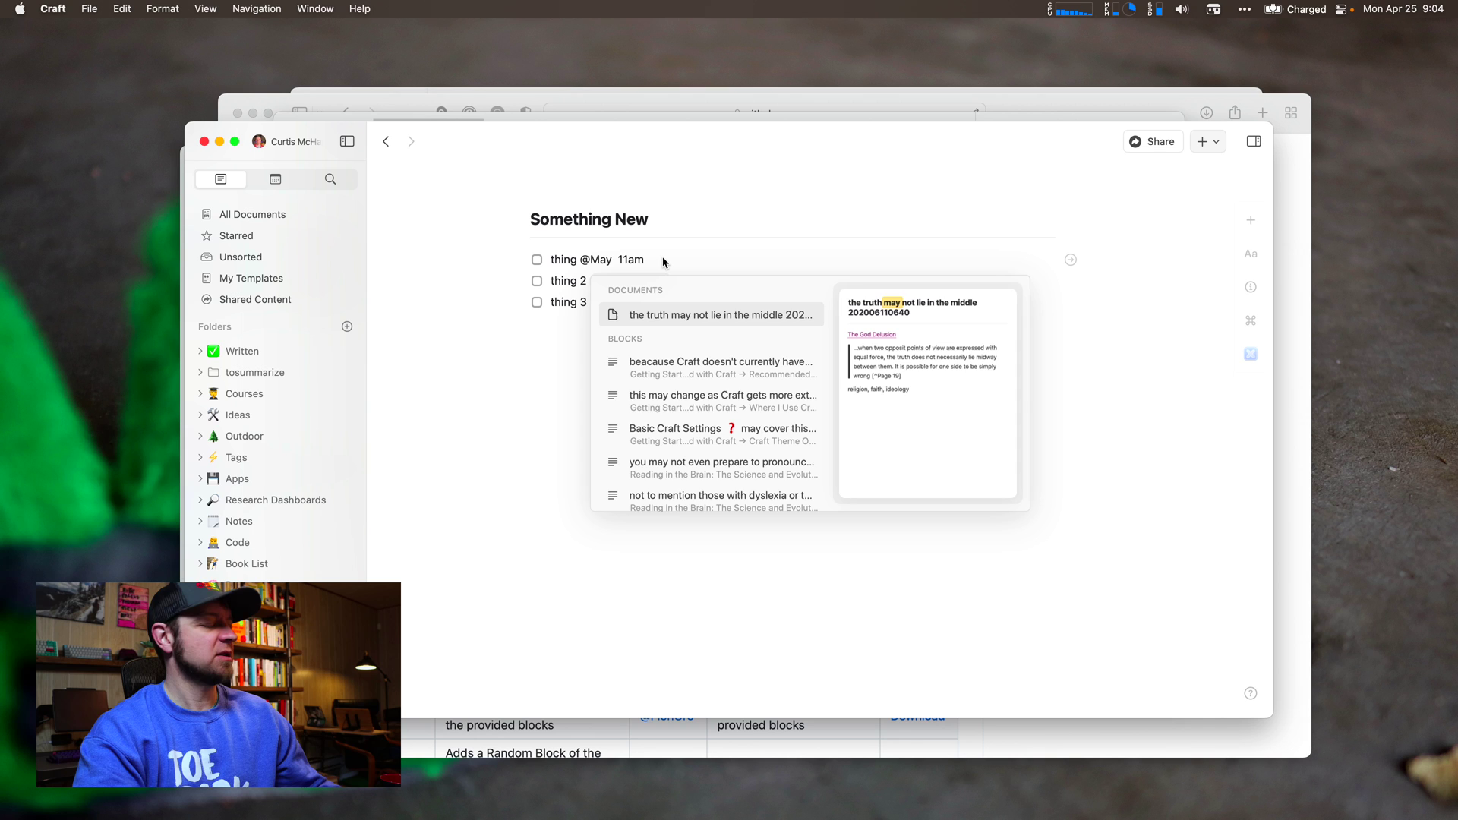
pyautogui.write('1')
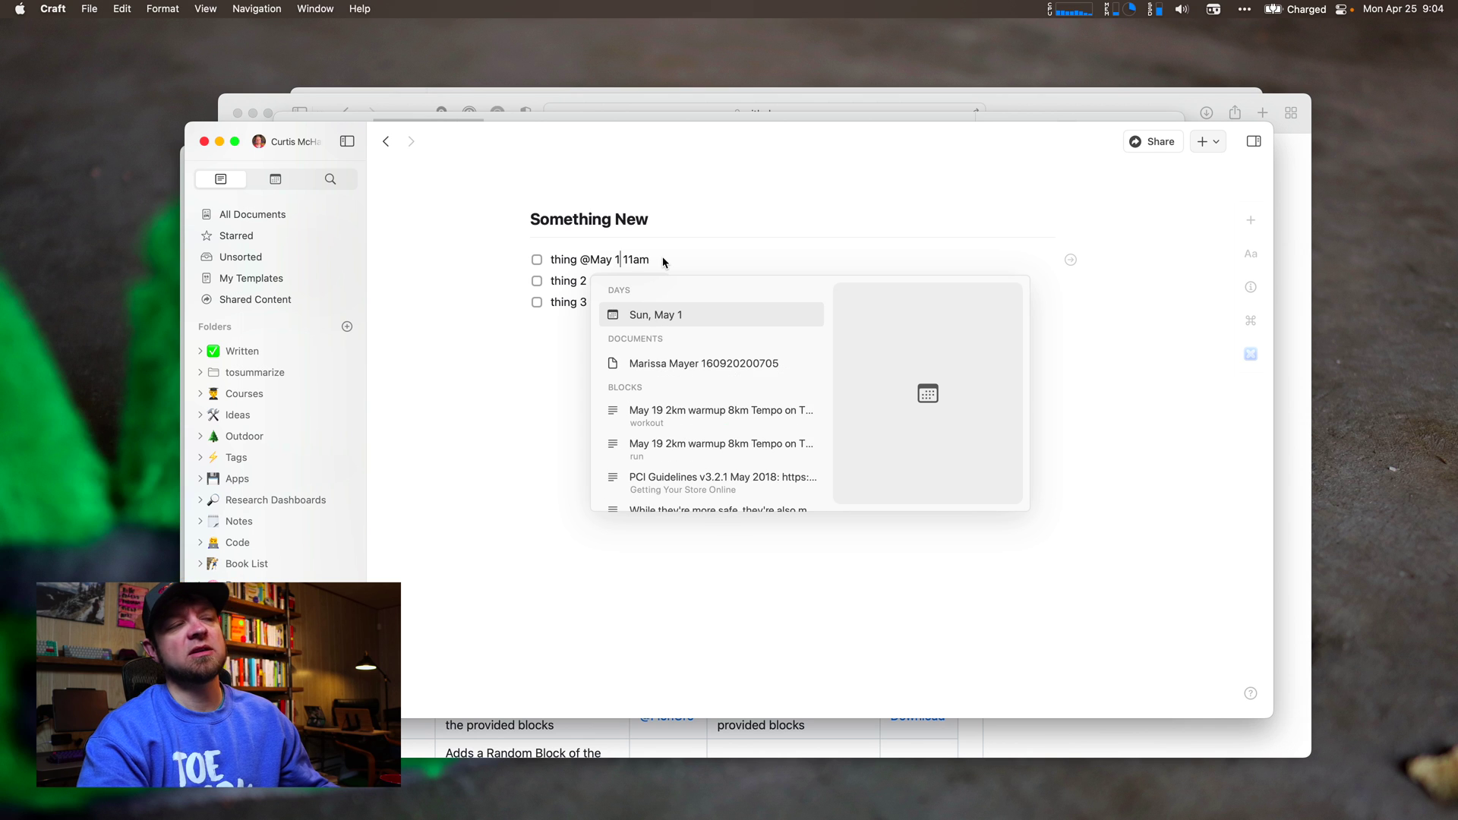
pyautogui.press('Return')
# Redate thing 2 from Wed, Apr 20 to Thu, May 12
pyautogui.press('Down')
pyautogui.press('BackSpace')
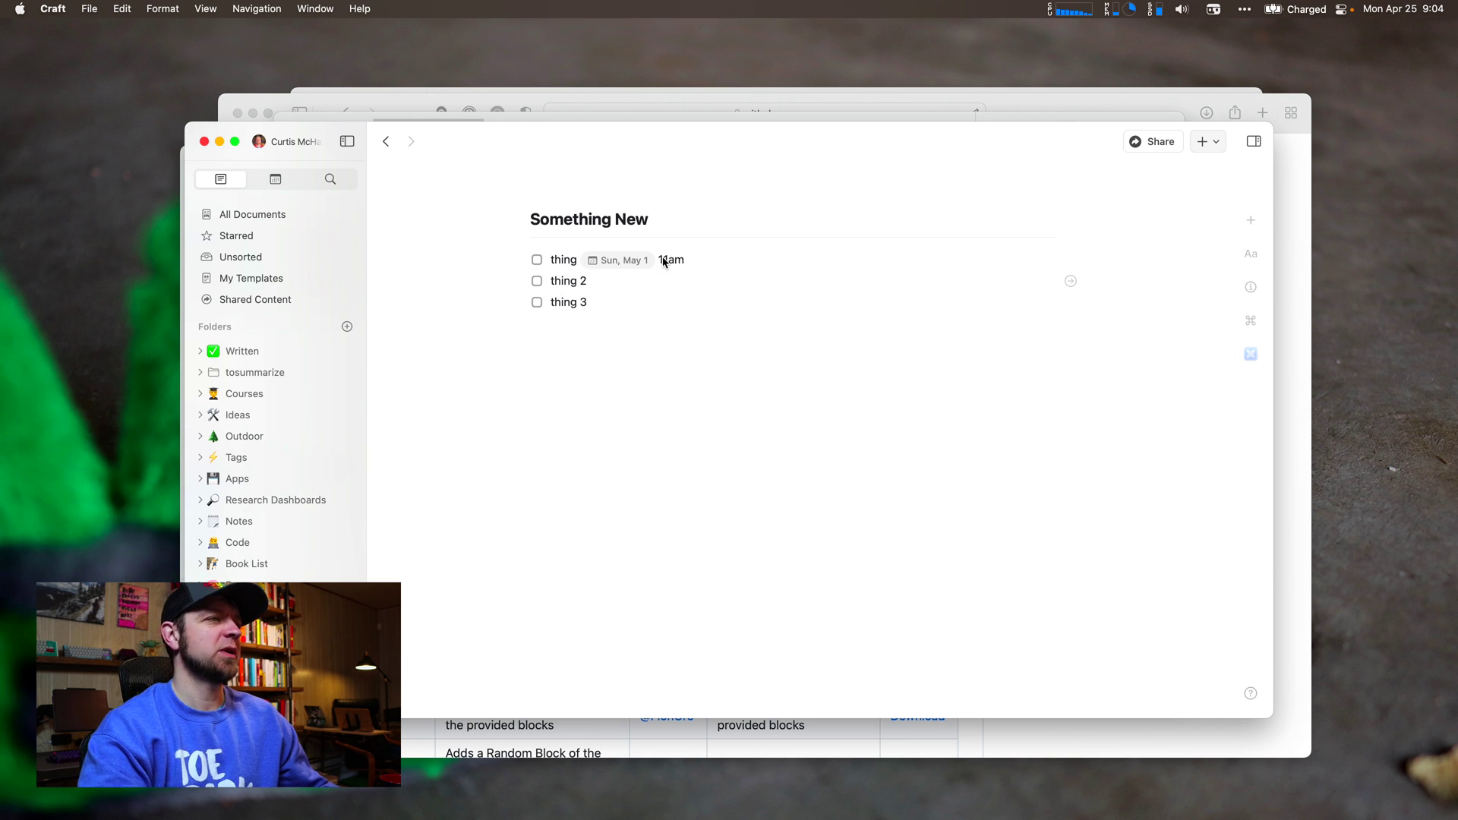
pyautogui.write('@')
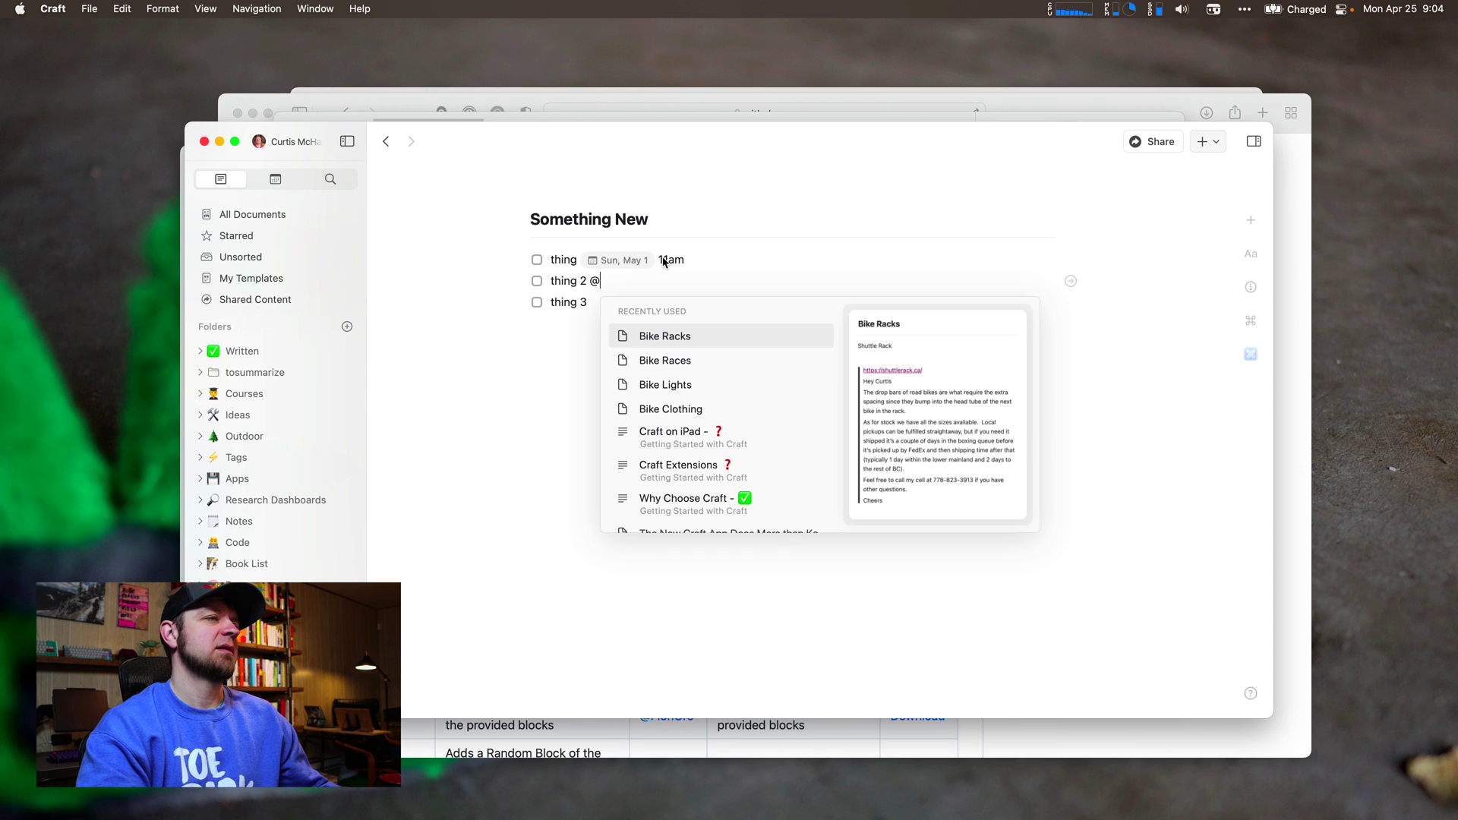
pyautogui.write('may 12')
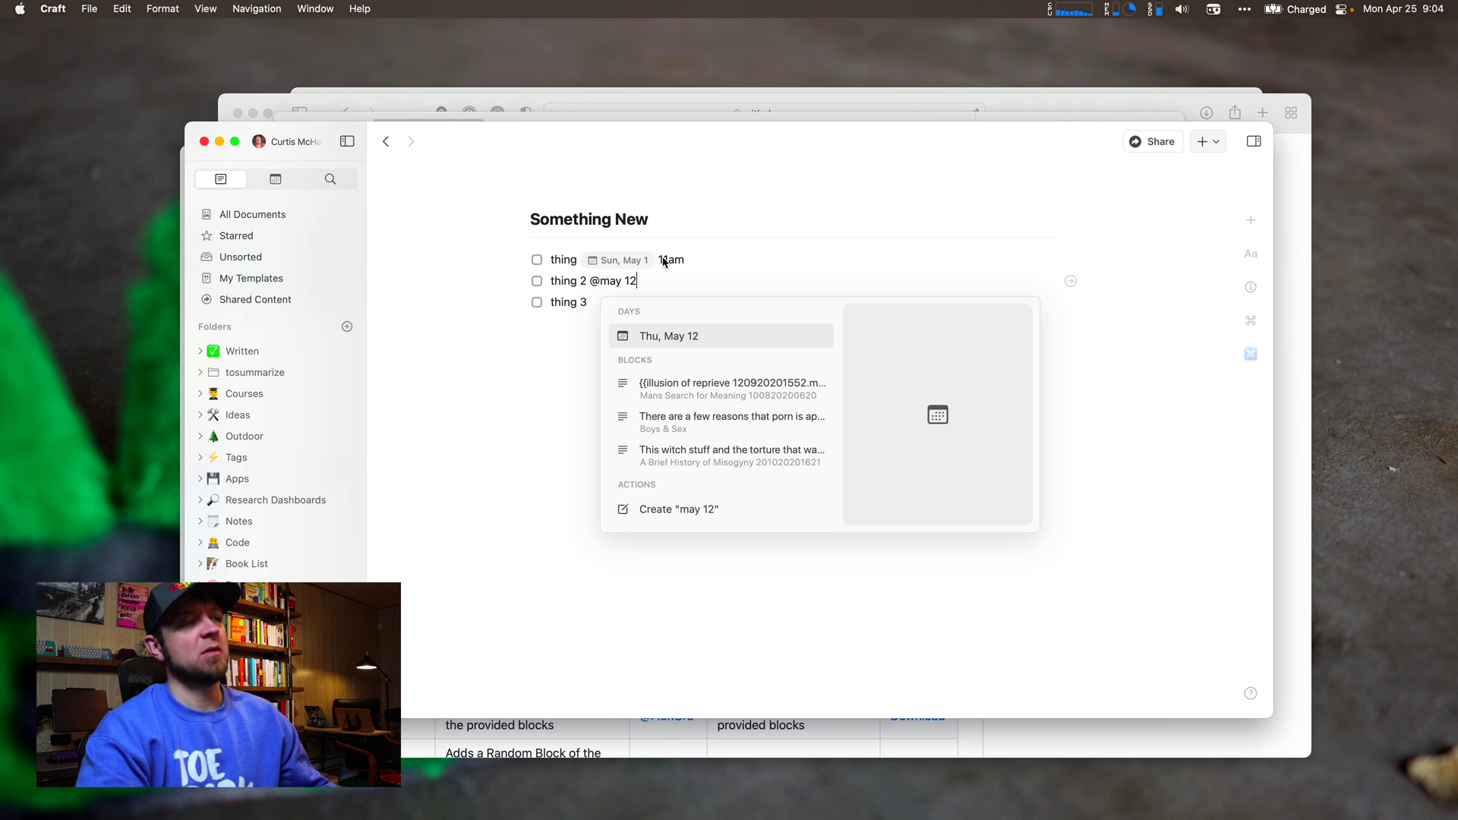
pyautogui.press('Return')
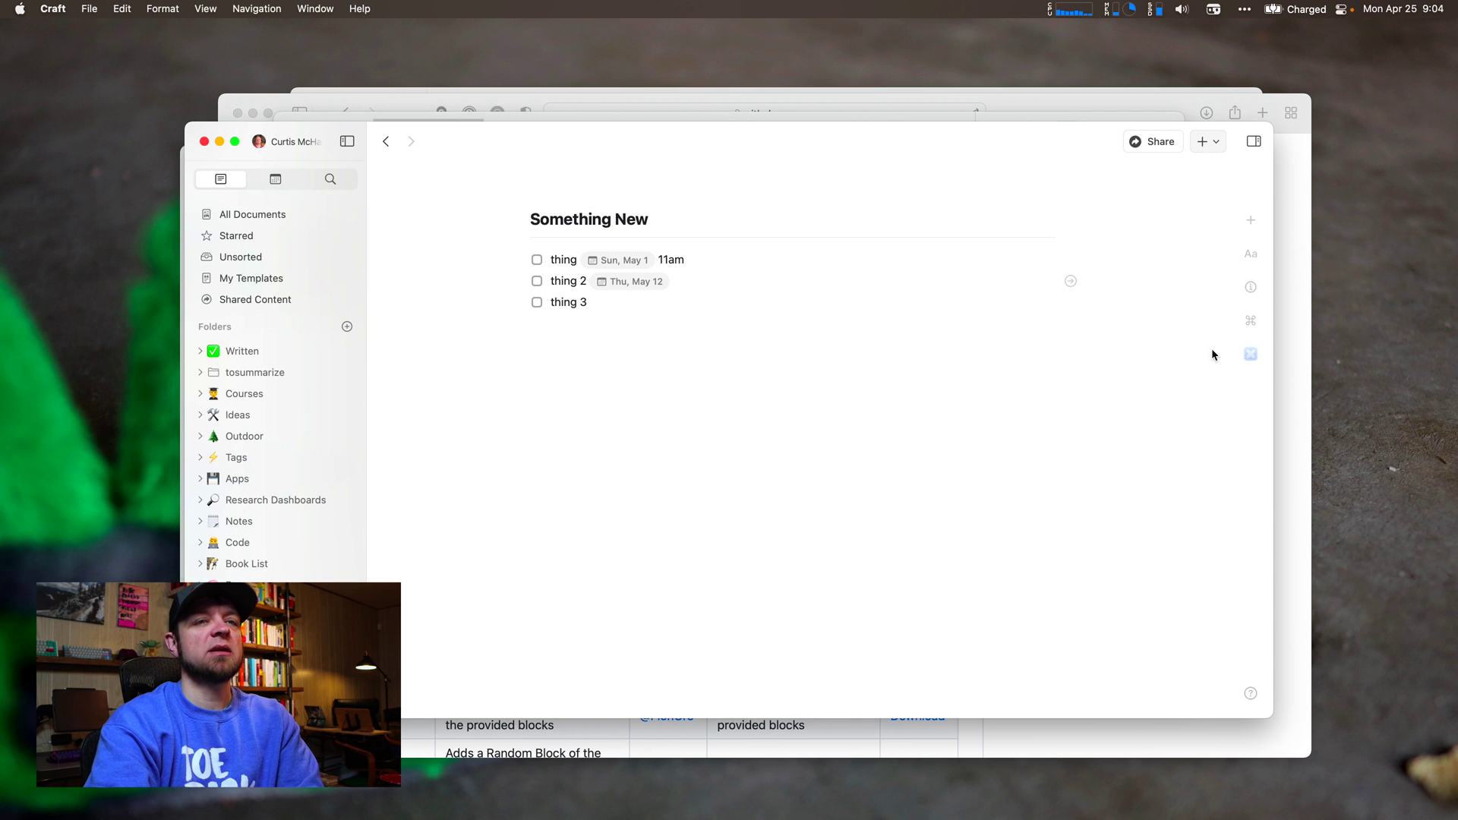
# Run Craftcuts' Tasks->Reminders shortcut on the Something New note's three tasks
pyautogui.click(1251, 354)
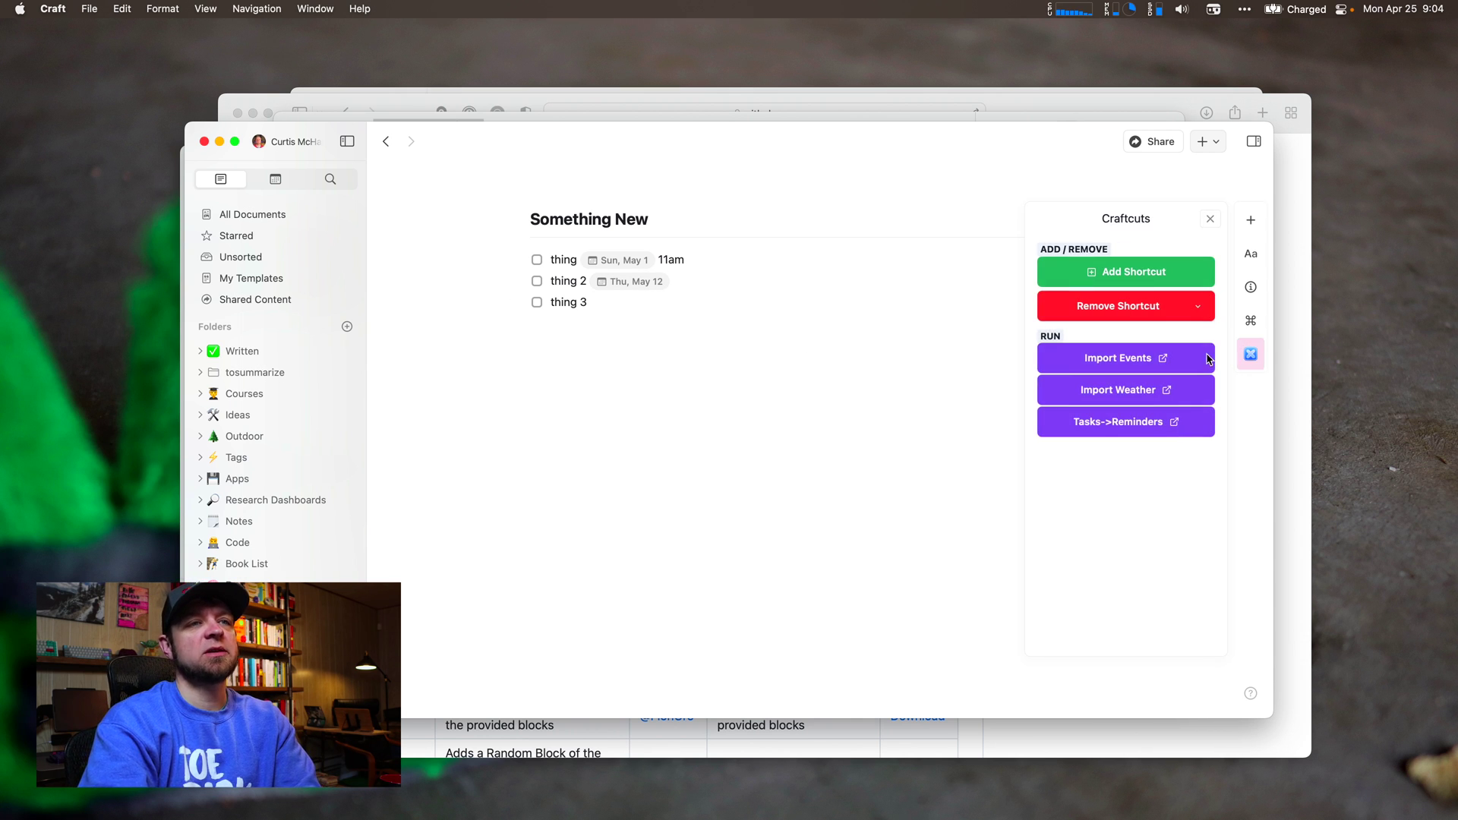
pyautogui.click(1114, 424)
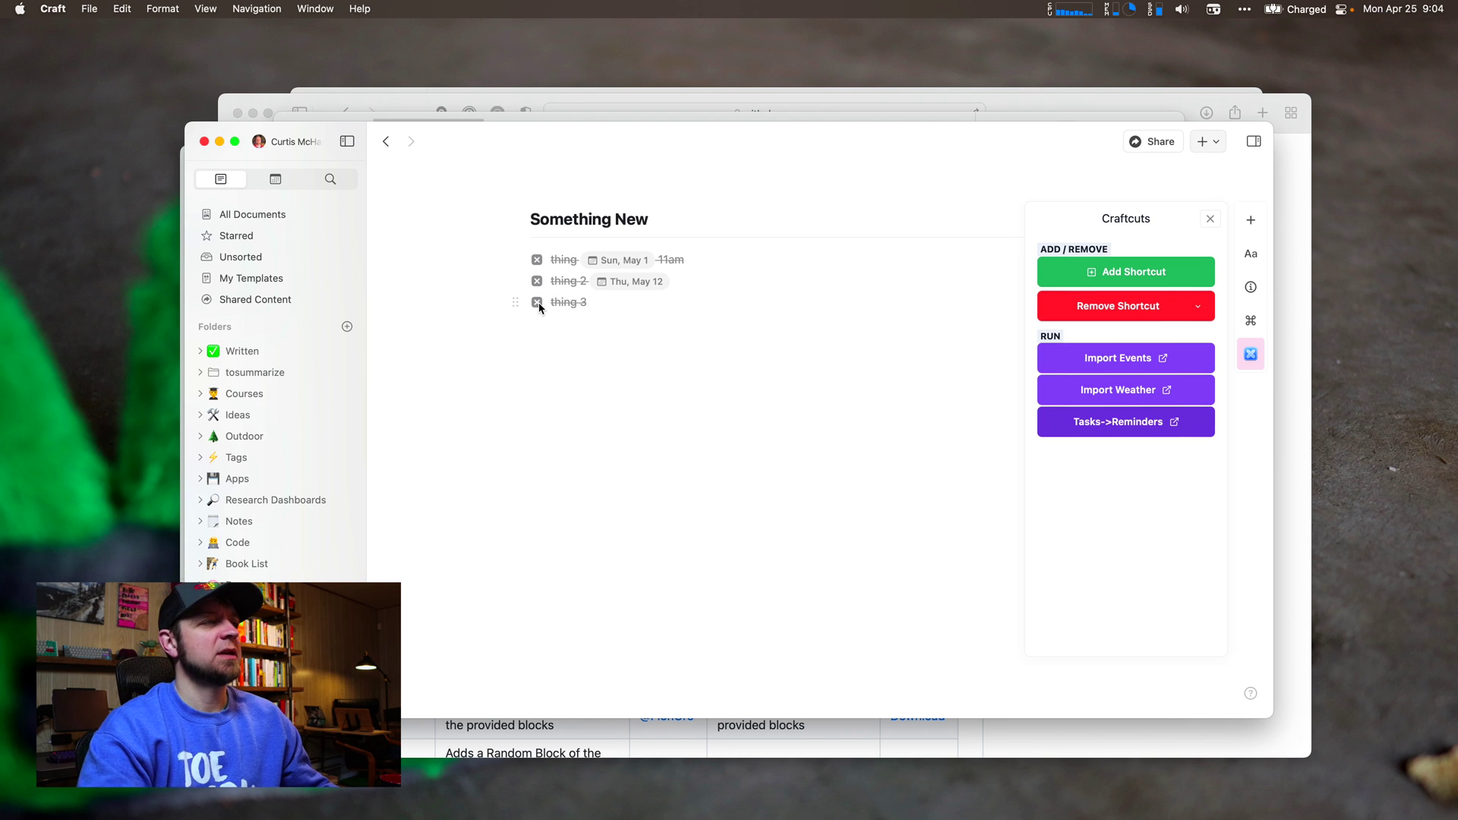
# Open Reminders via Alfred, search 'things' to review the CraftTask reminders, then return to Craft
pyautogui.hotkey('alt', 'space')
pyautogui.write('rem')
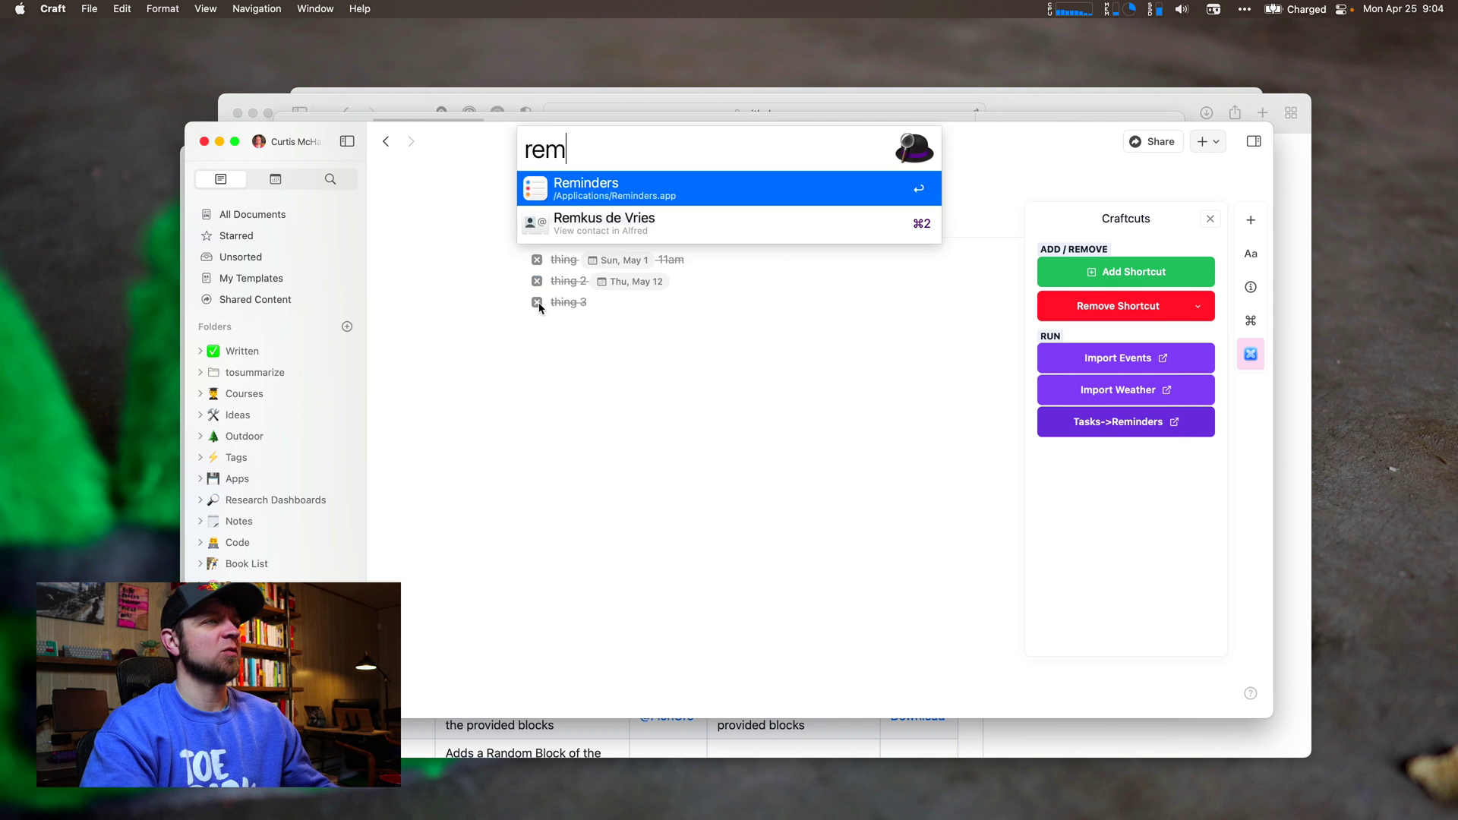
pyautogui.press('Return')
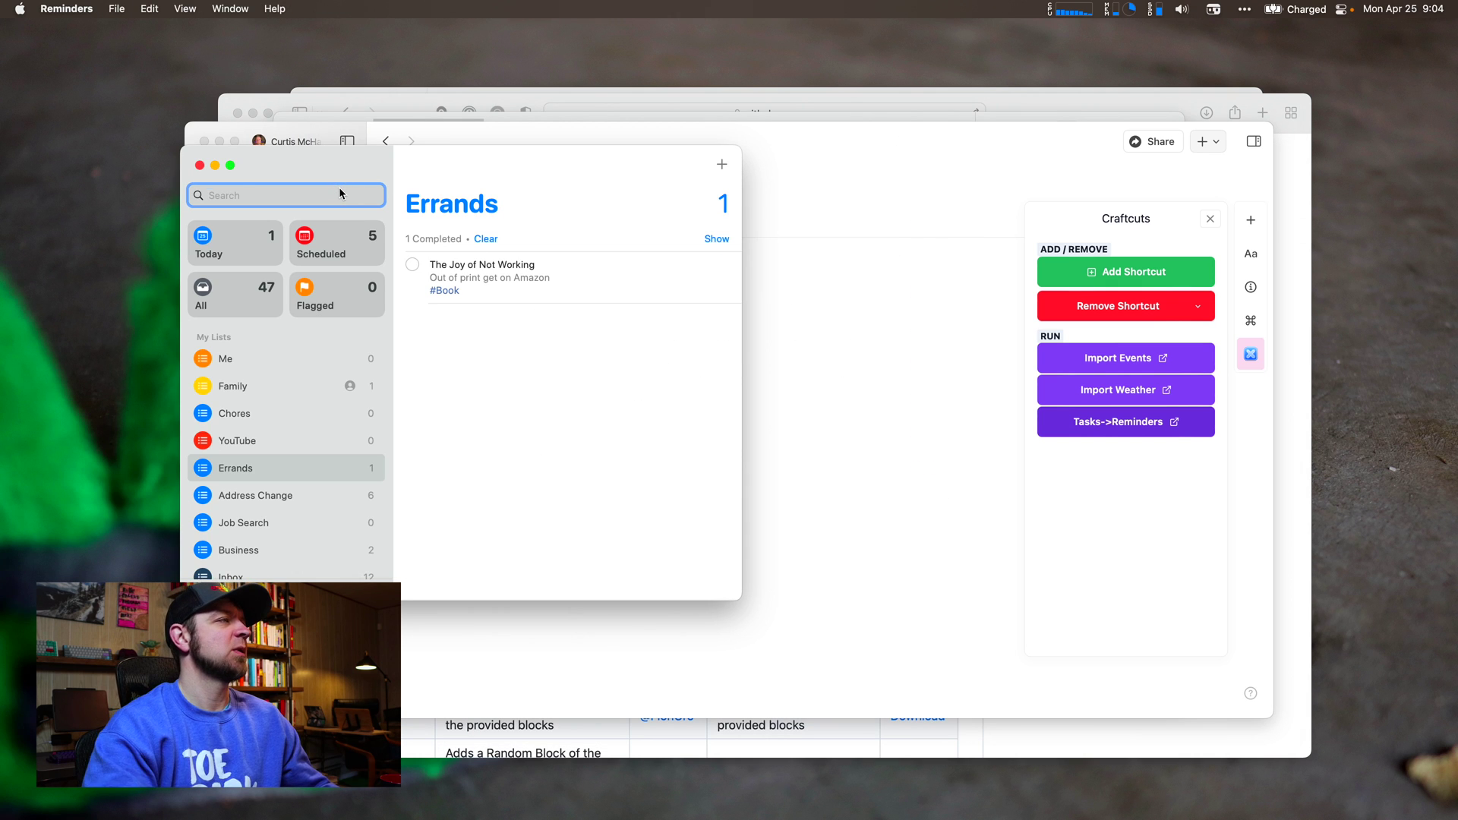
pyautogui.write('things')
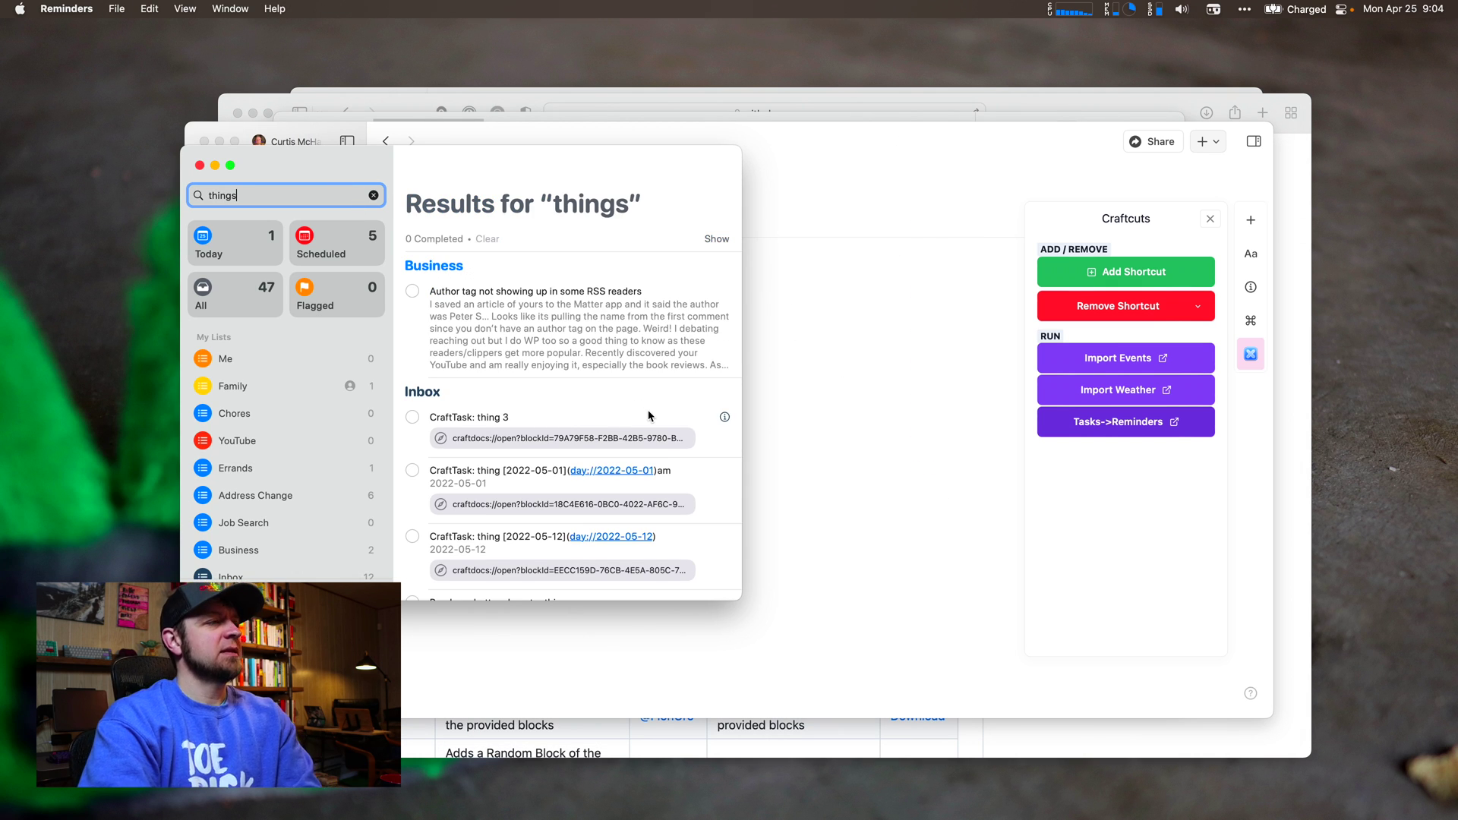
pyautogui.scroll(-2, 650, 415)
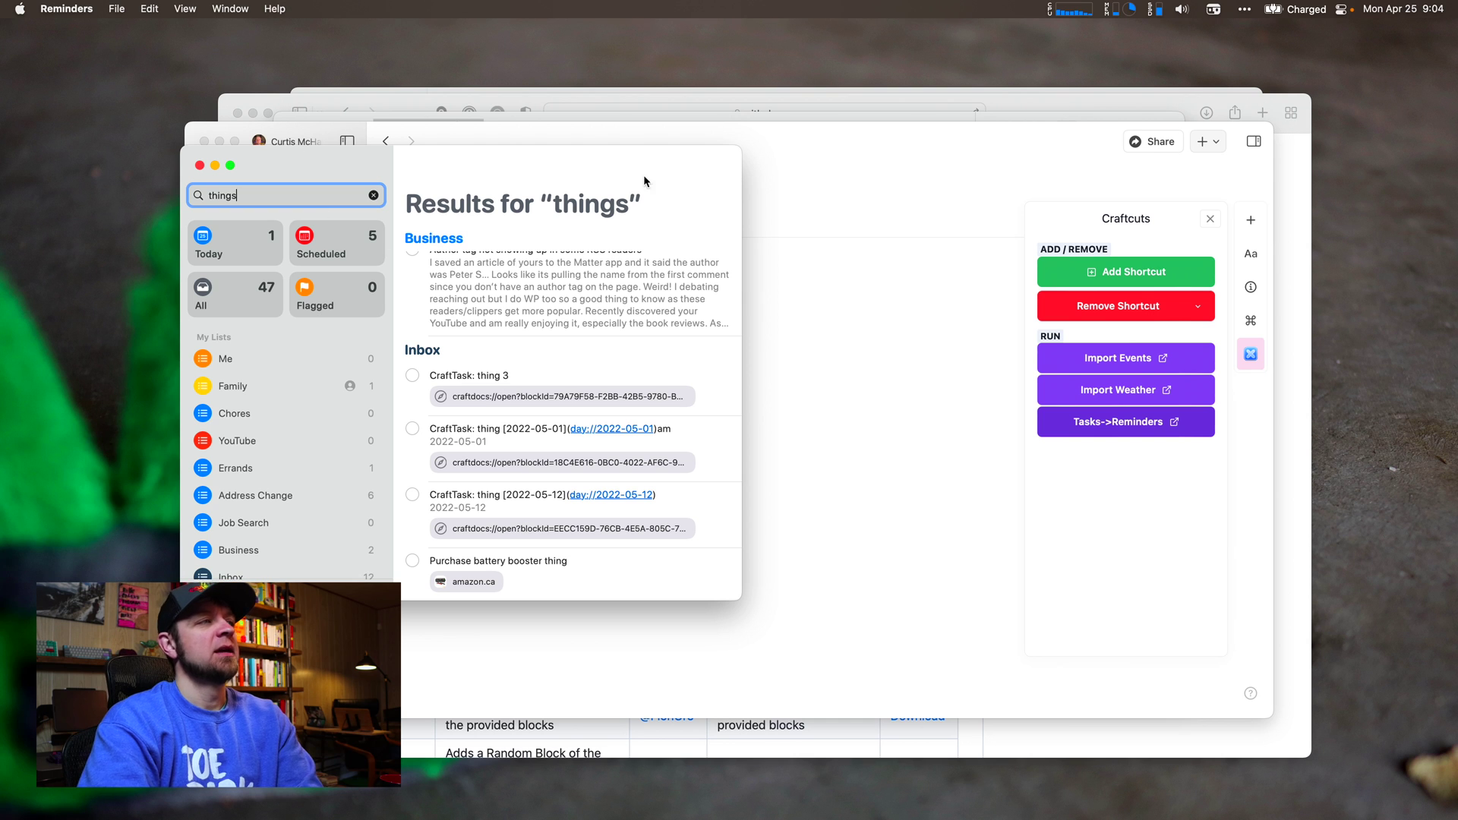
pyautogui.click(918, 382)
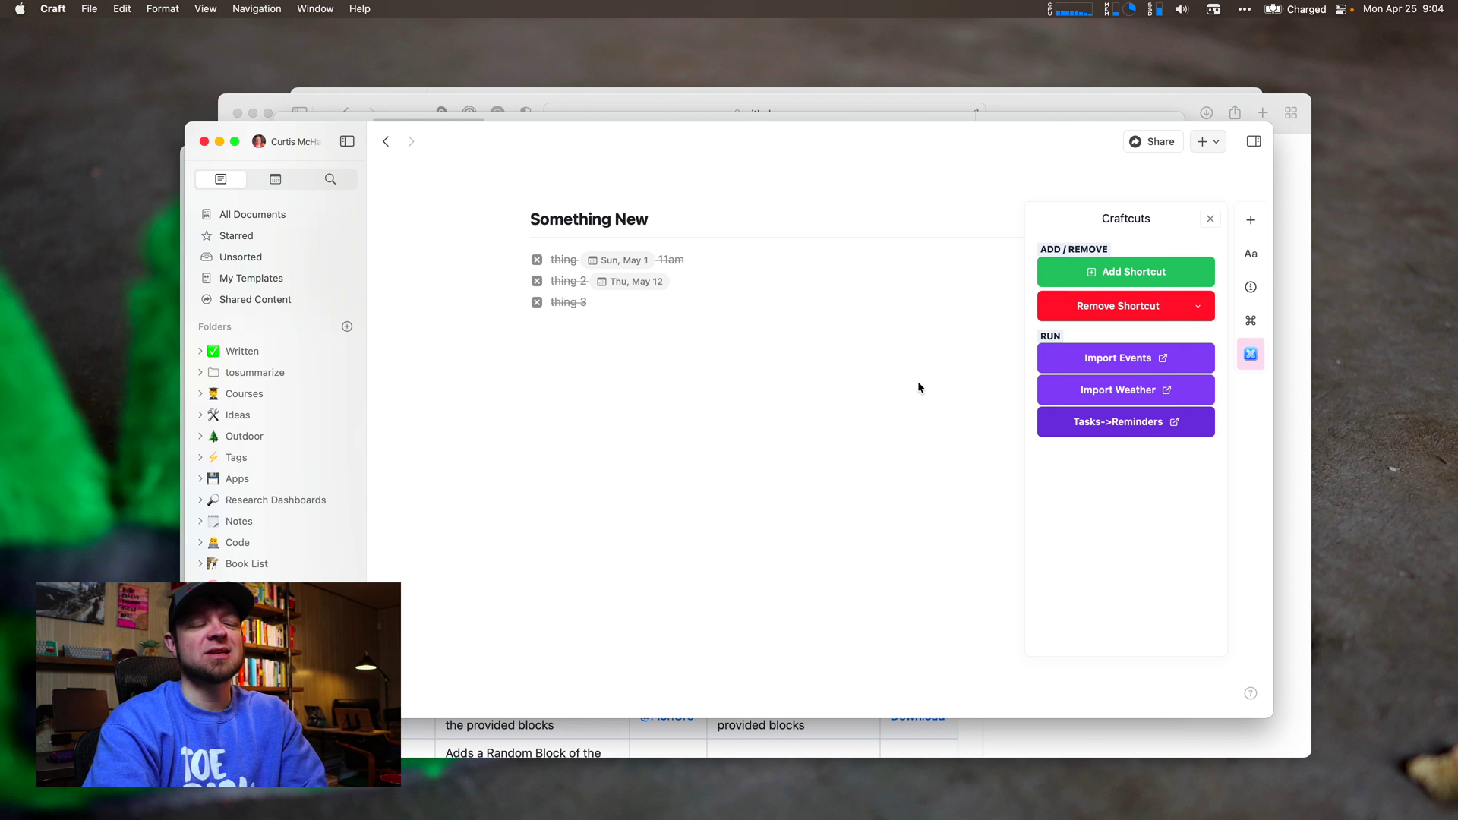
# Add to-dos 'thing for today' and 'thing I will not get done' below the events in the Mon, Apr 25 note
pyautogui.click(276, 180)
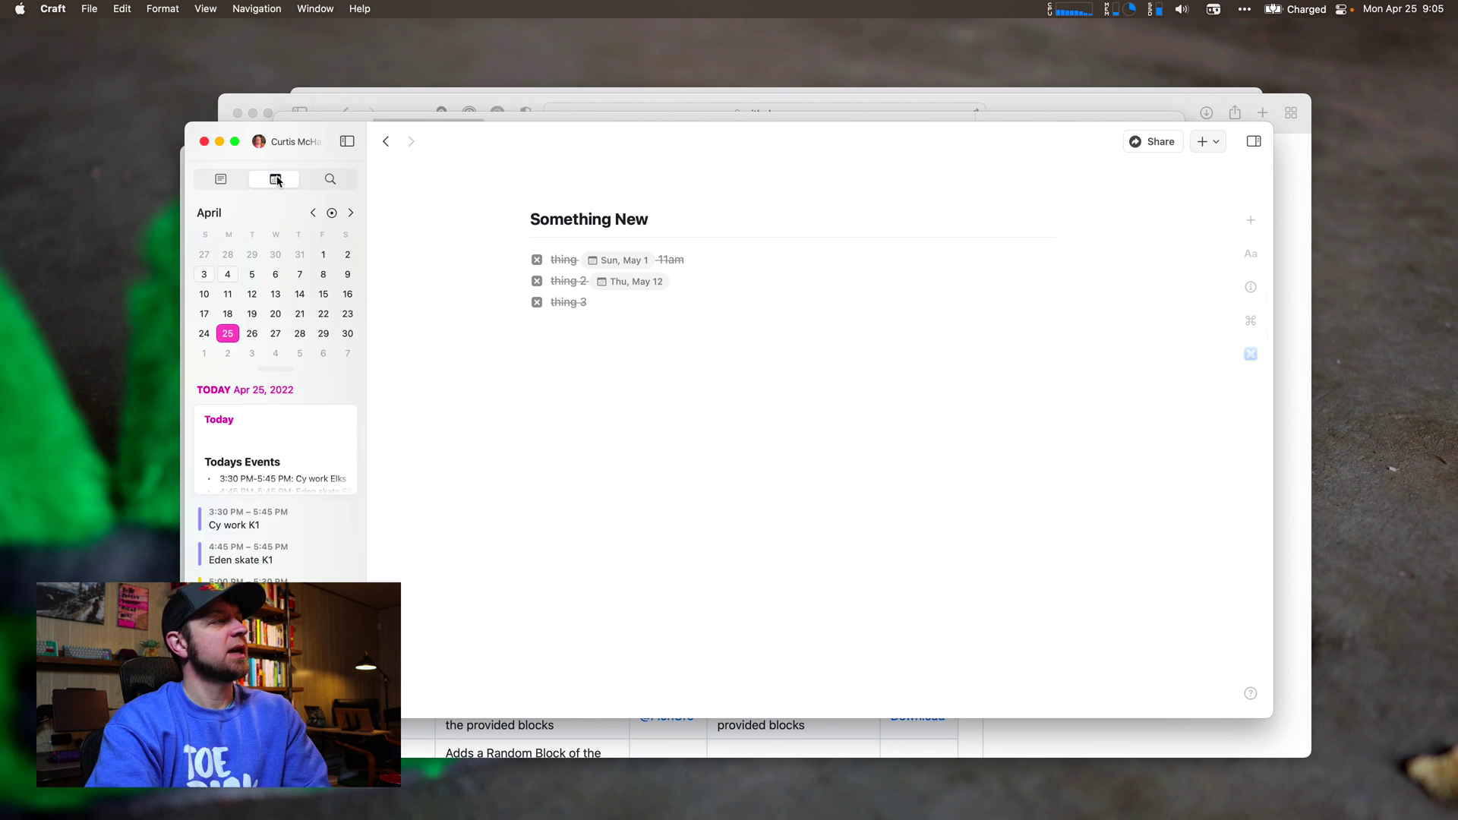
pyautogui.click(289, 463)
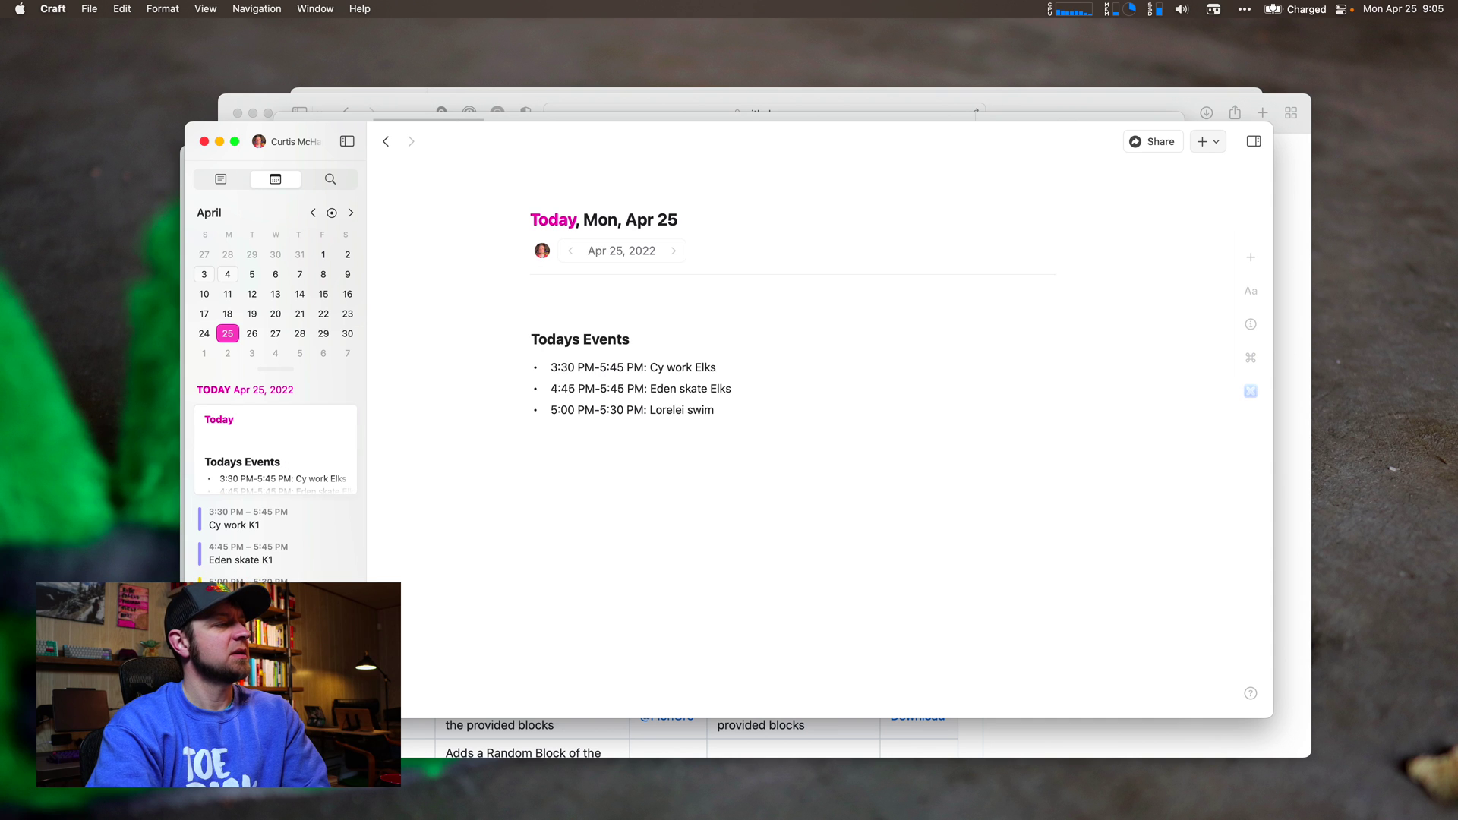
pyautogui.click(768, 492)
pyautogui.write('/todo')
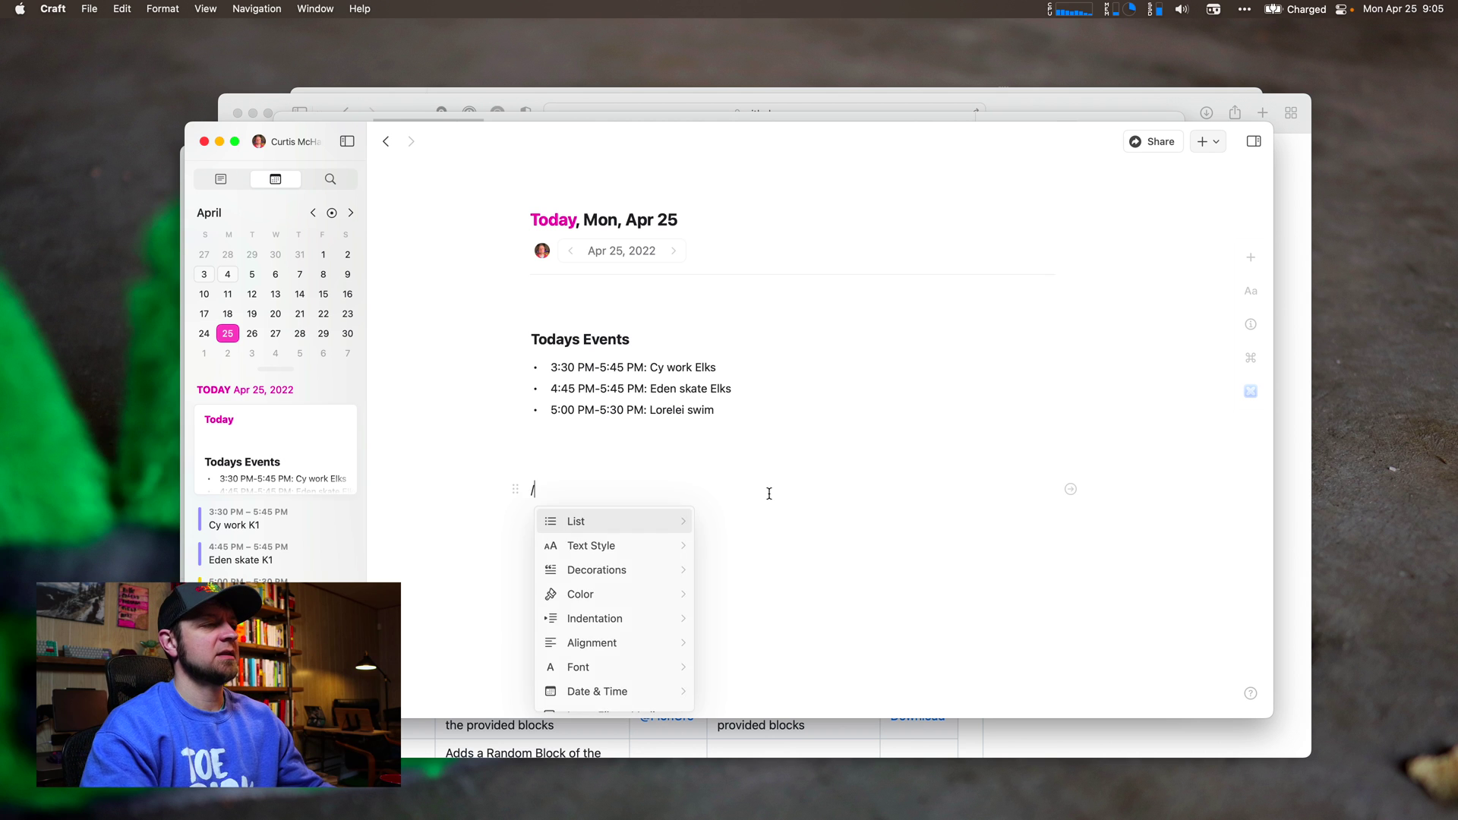
pyautogui.press('Return')
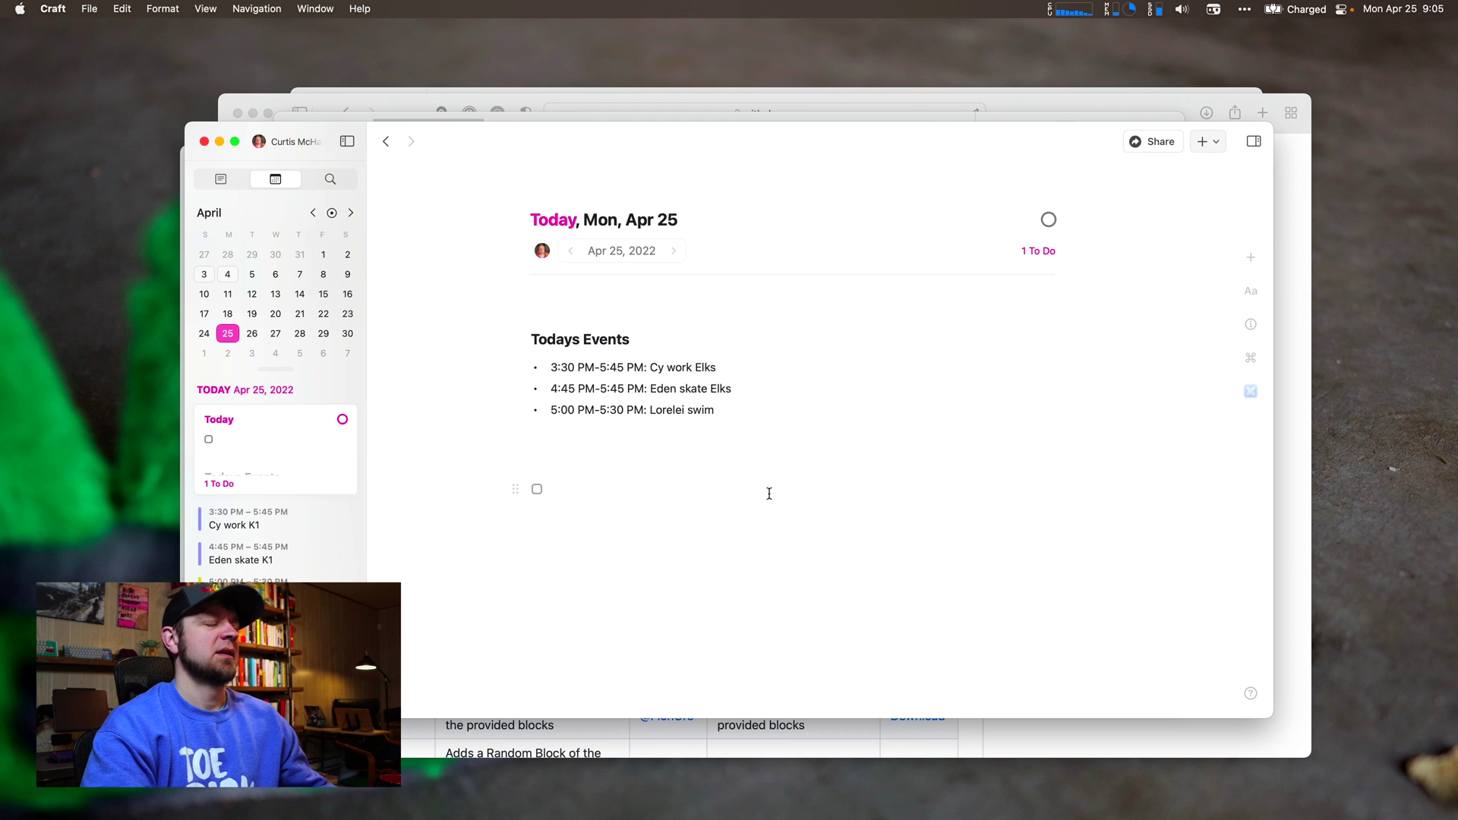
pyautogui.write('thing for ')
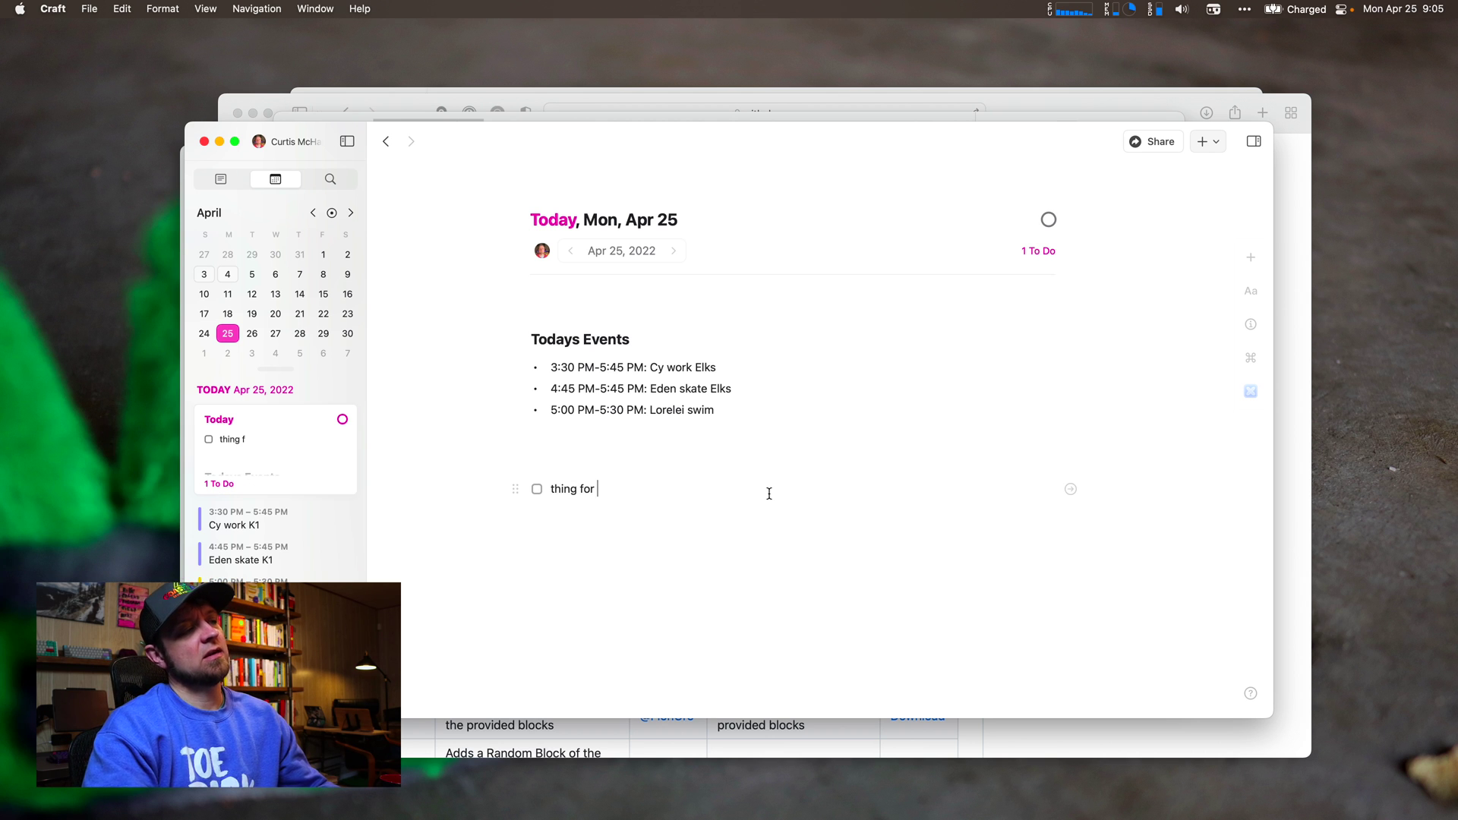
pyautogui.write('t')
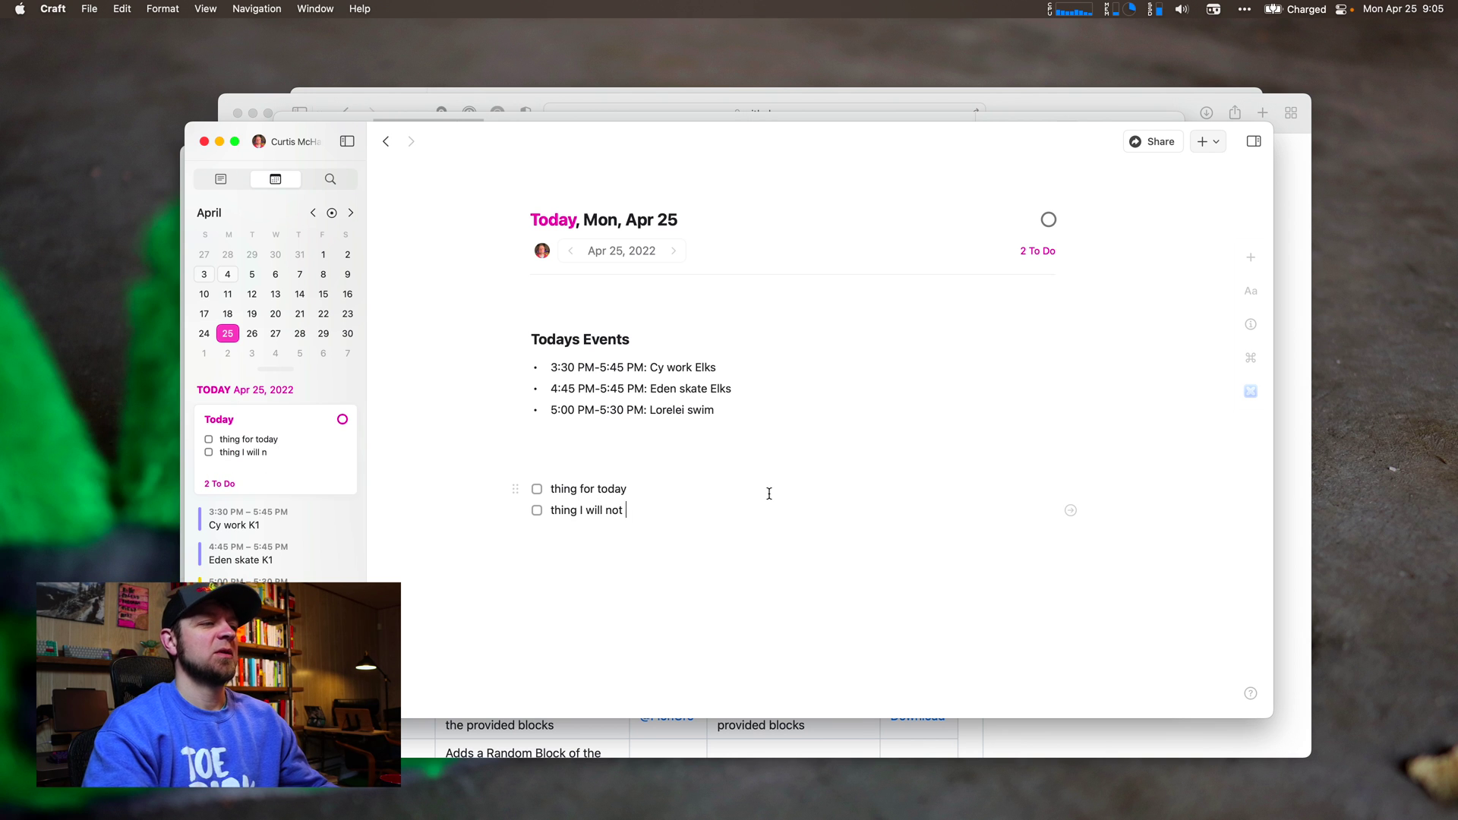
pyautogui.write('oday thing I will not get done')
# Copy the exact name 'Craftcuts Tasks to Tomorrow' from its editor in Shortcuts
pyautogui.press('super+Tab')
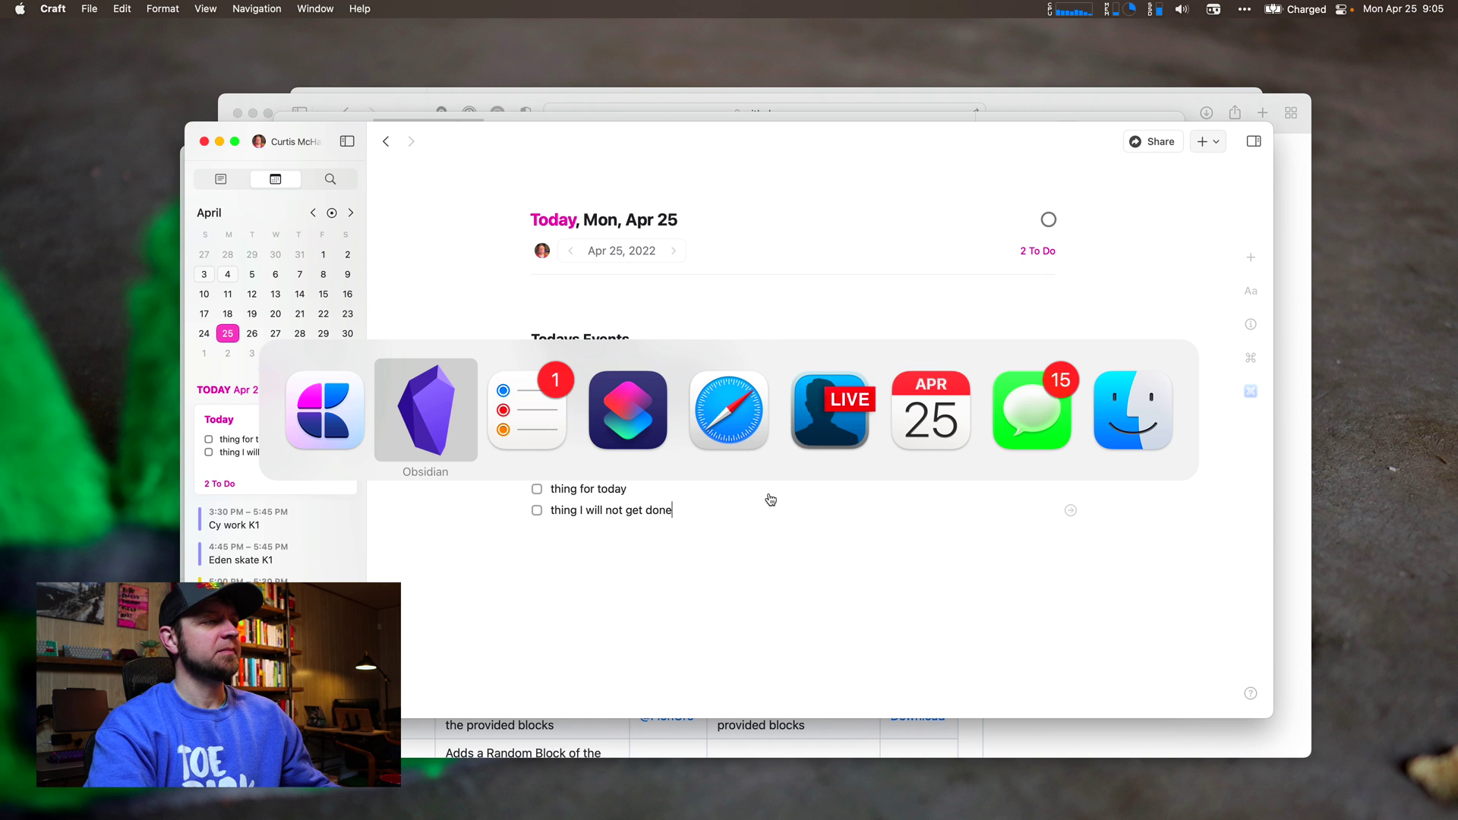
pyautogui.press('super+Tab')
pyautogui.press('super+Tab')
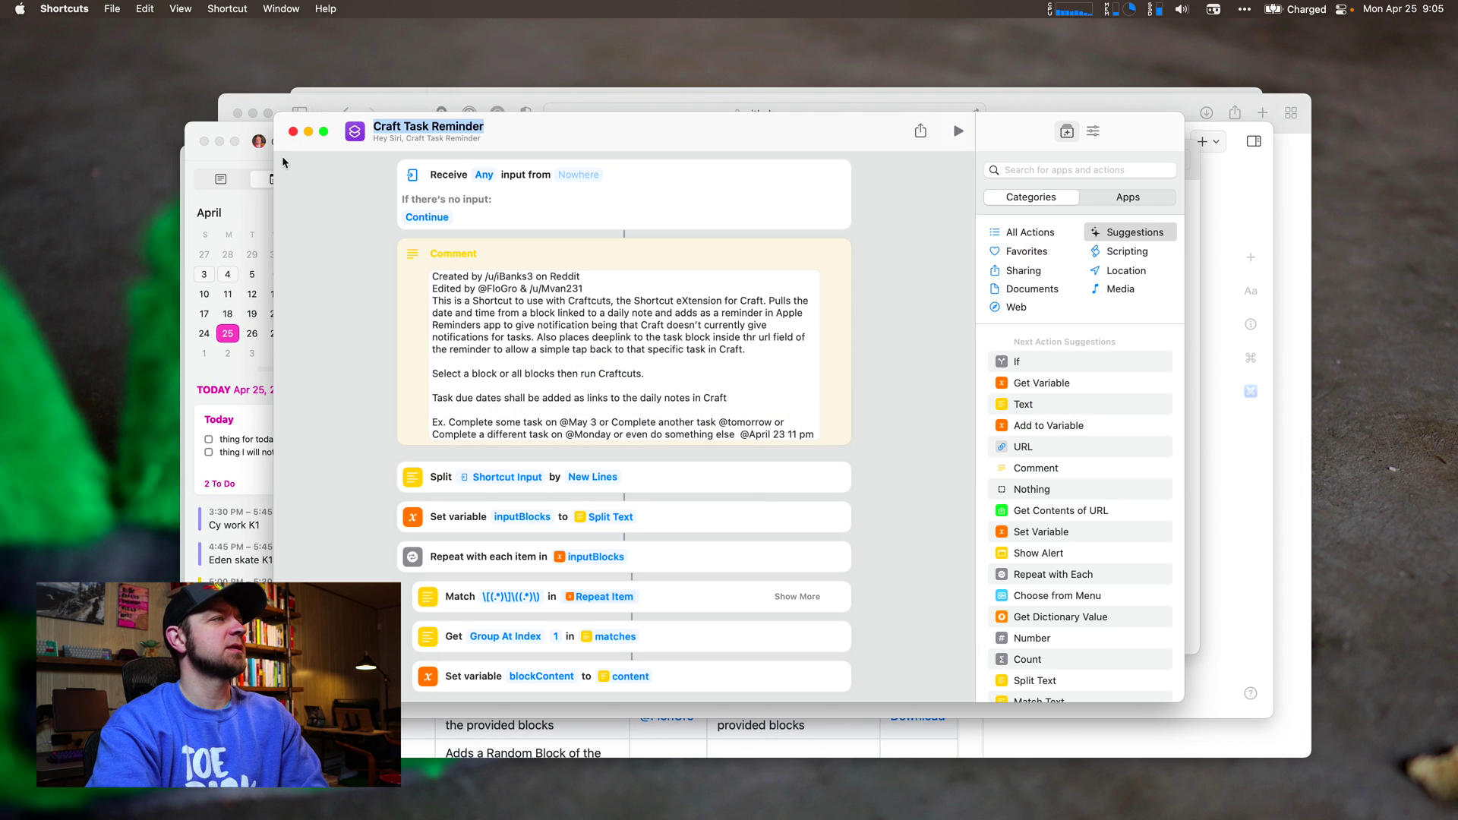
pyautogui.click(292, 132)
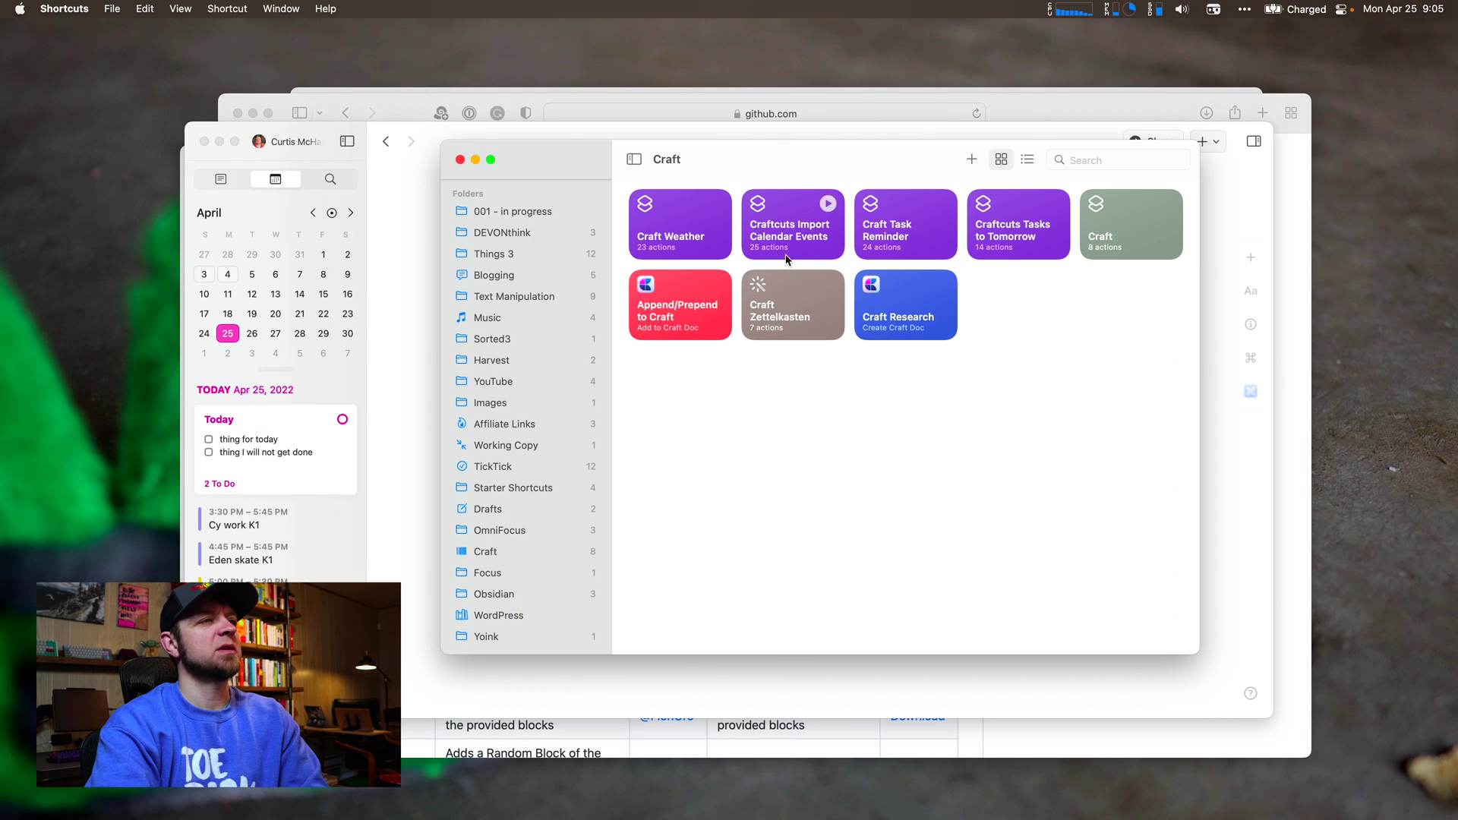
pyautogui.rightClick(1023, 232)
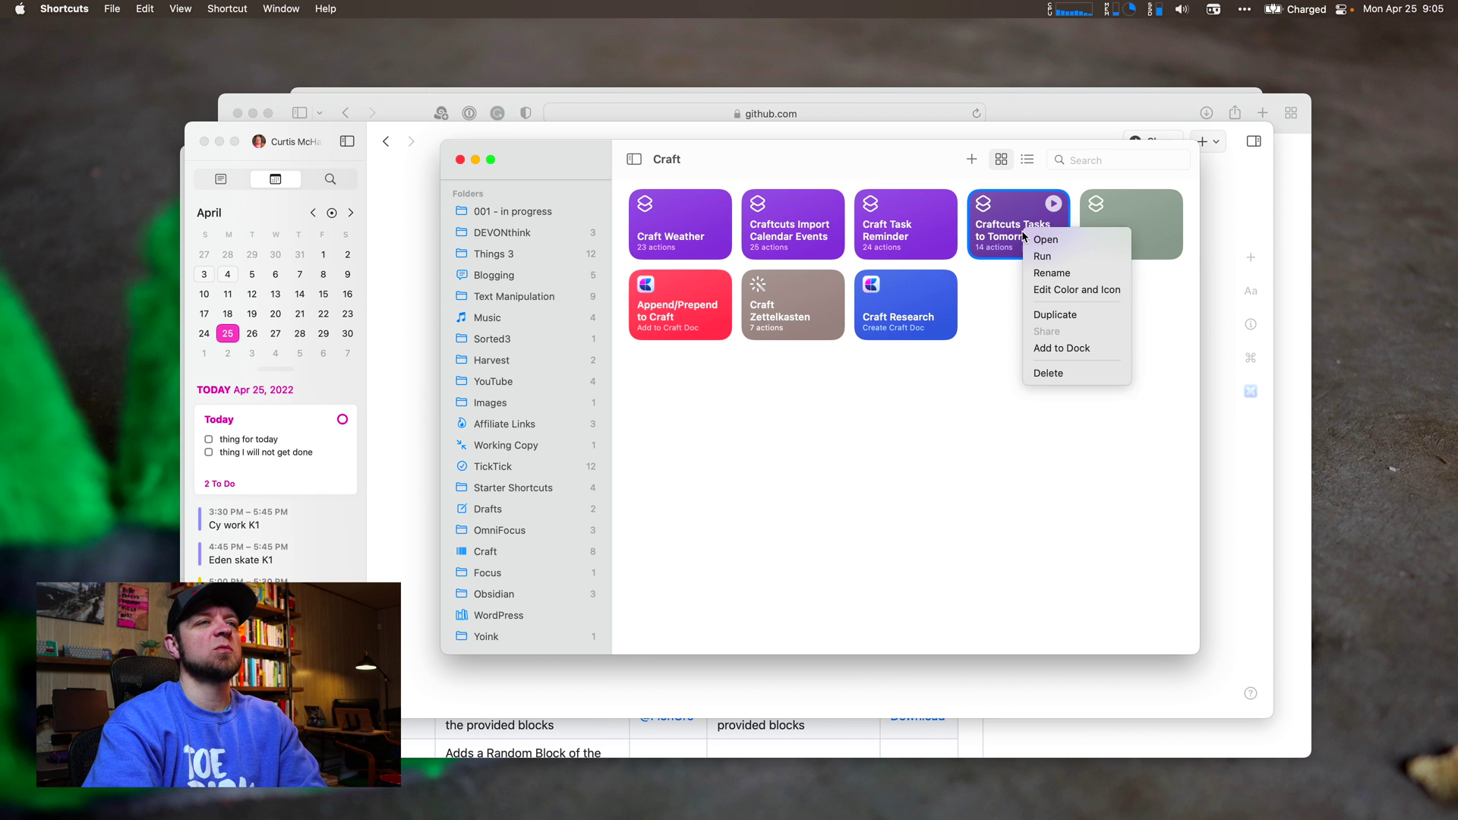
pyautogui.click(1035, 244)
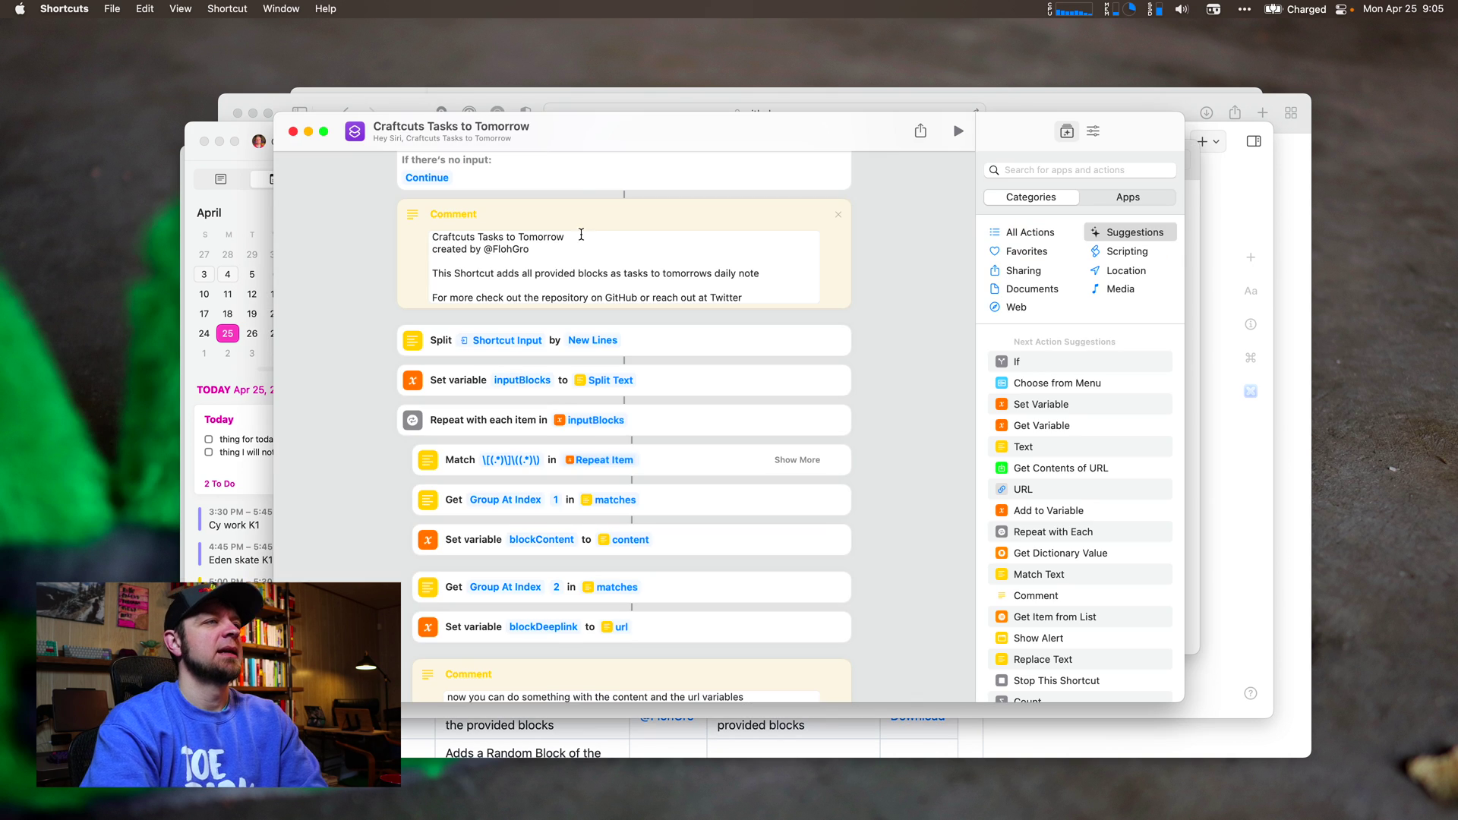
pyautogui.click(514, 125)
pyautogui.press('super+a')
pyautogui.press('super+c')
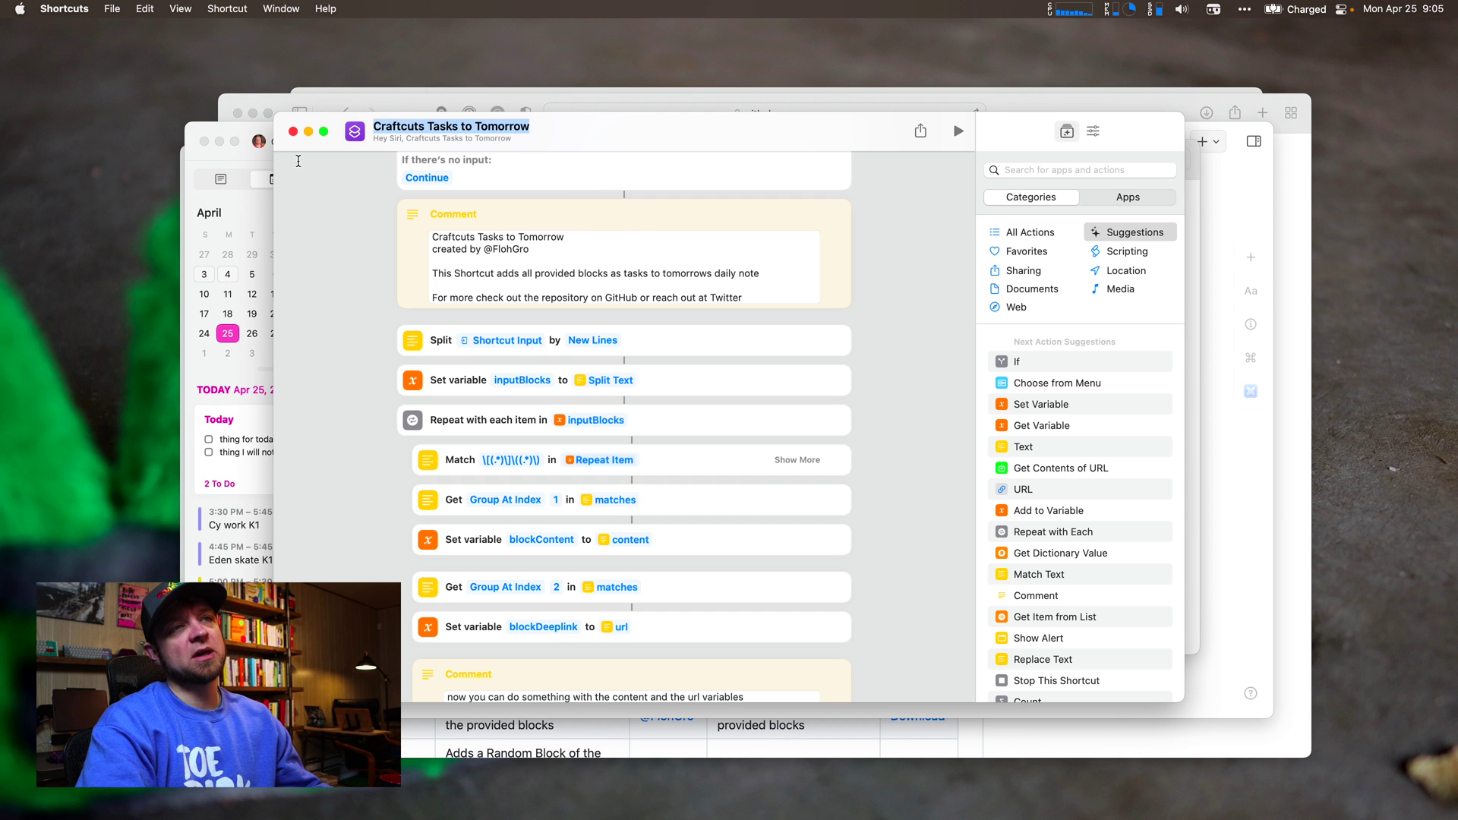
pyautogui.click(292, 132)
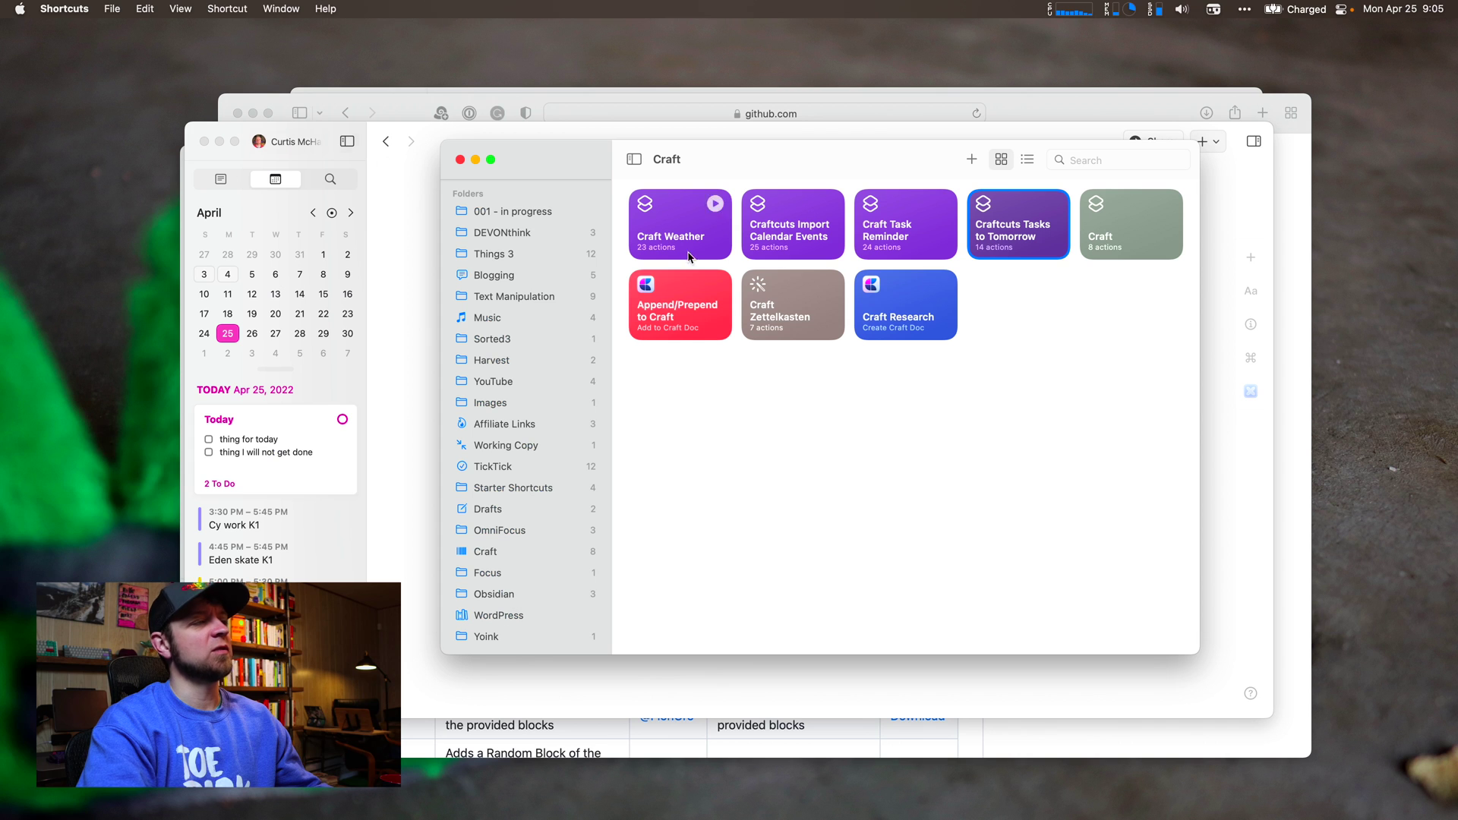
# Start a new Craftcuts shortcut with the pasted name Craftcuts Tasks to Tomorrow
pyautogui.click(1213, 514)
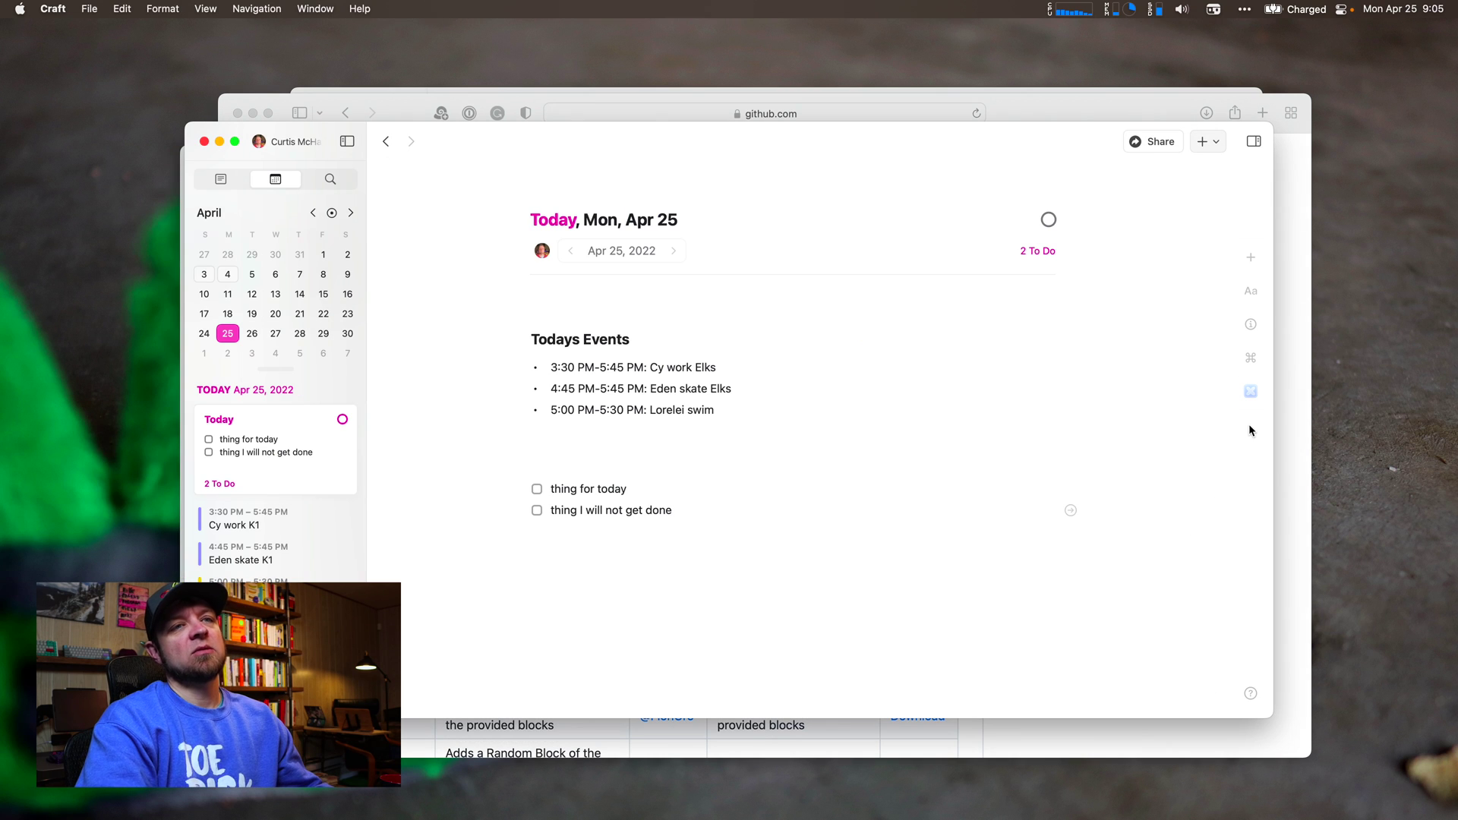
pyautogui.click(1250, 391)
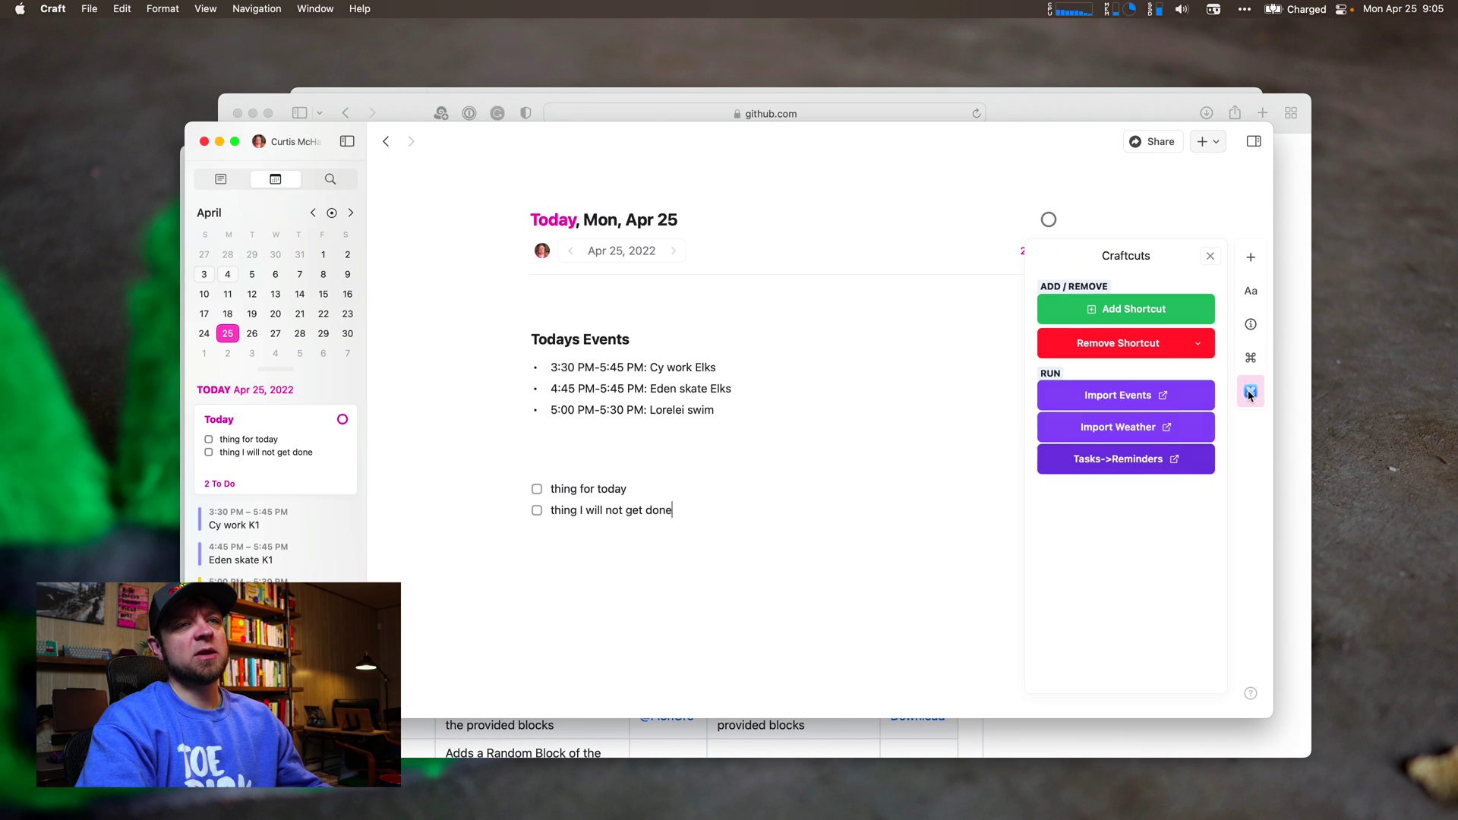
pyautogui.click(1115, 313)
pyautogui.click(1112, 357)
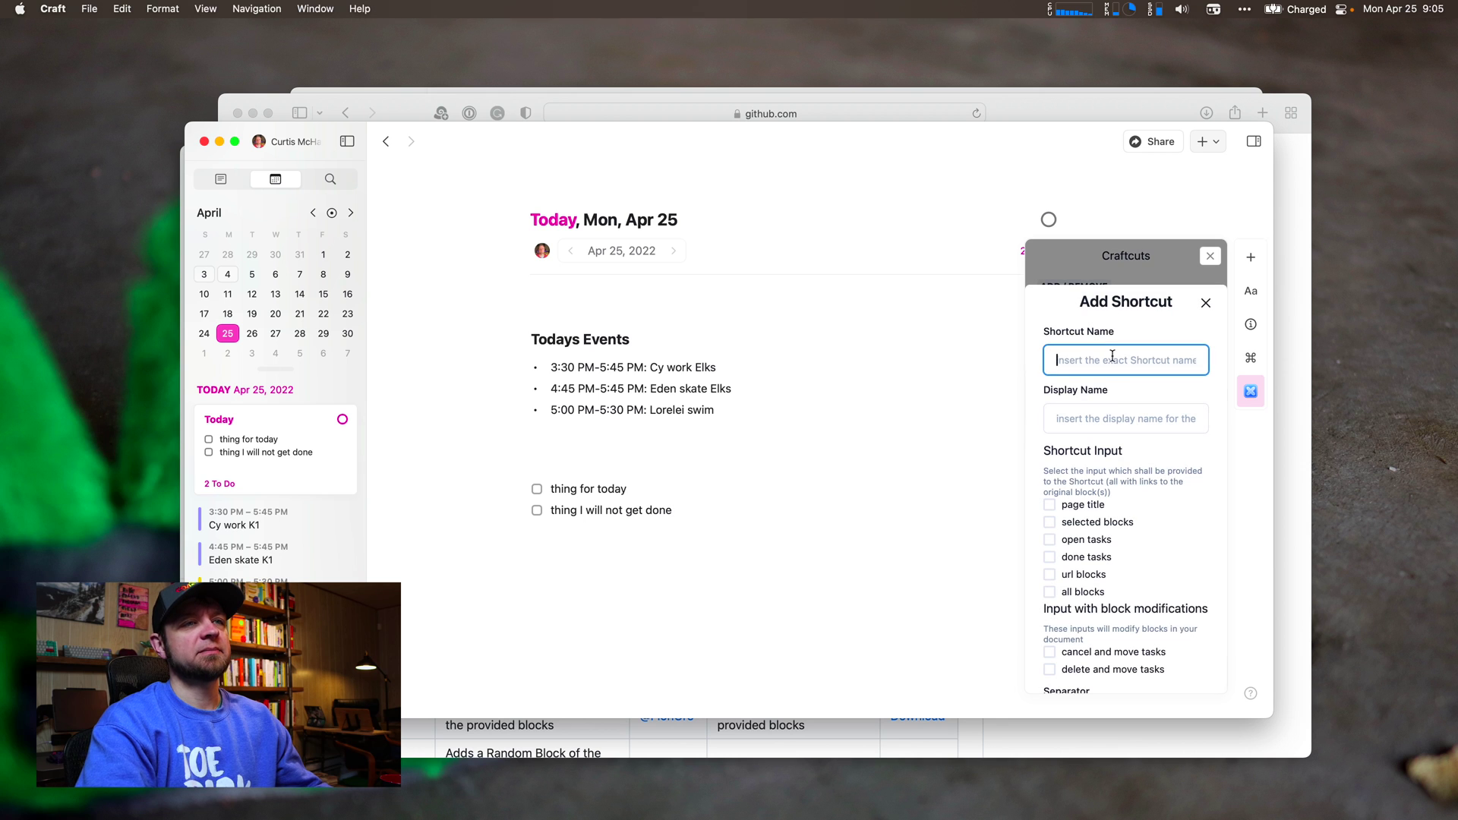
pyautogui.press('super+v')
# Give it display name Tasks->Tomorrow with cancel and move tasks input, and save it
pyautogui.click(1112, 416)
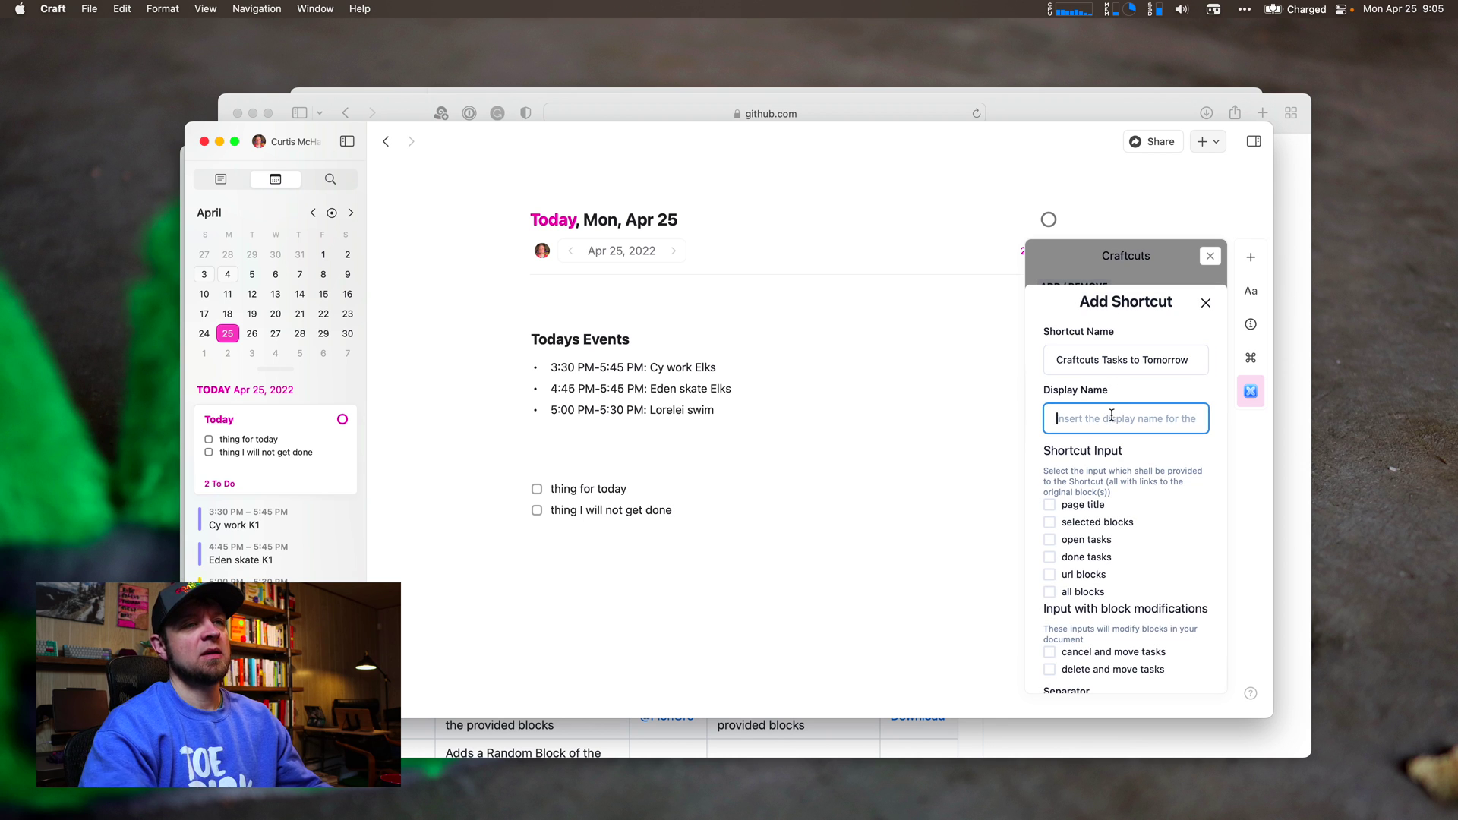
pyautogui.write('Tasks->Tomorrow')
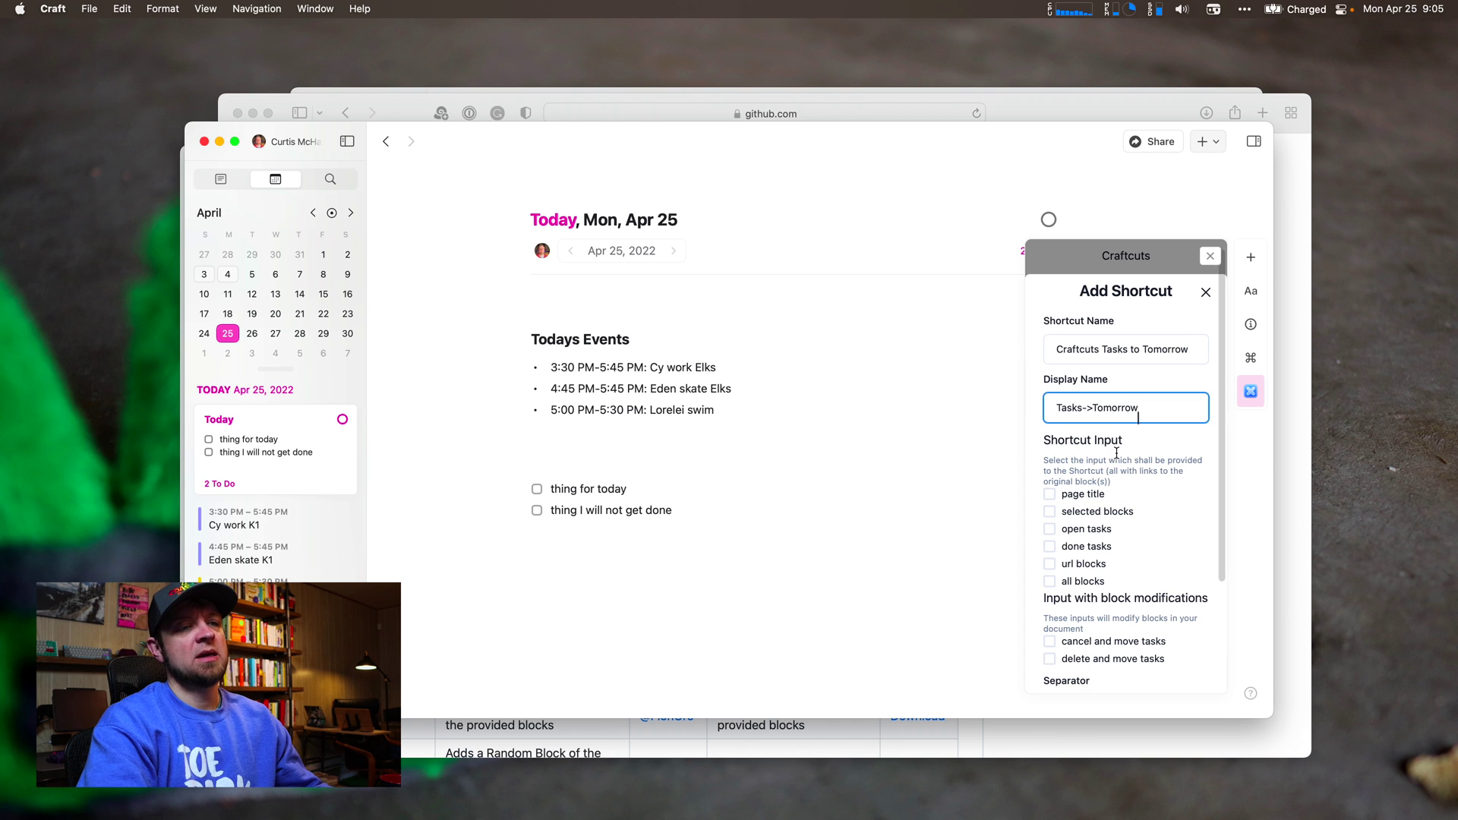
pyautogui.scroll(-1, 1108, 456)
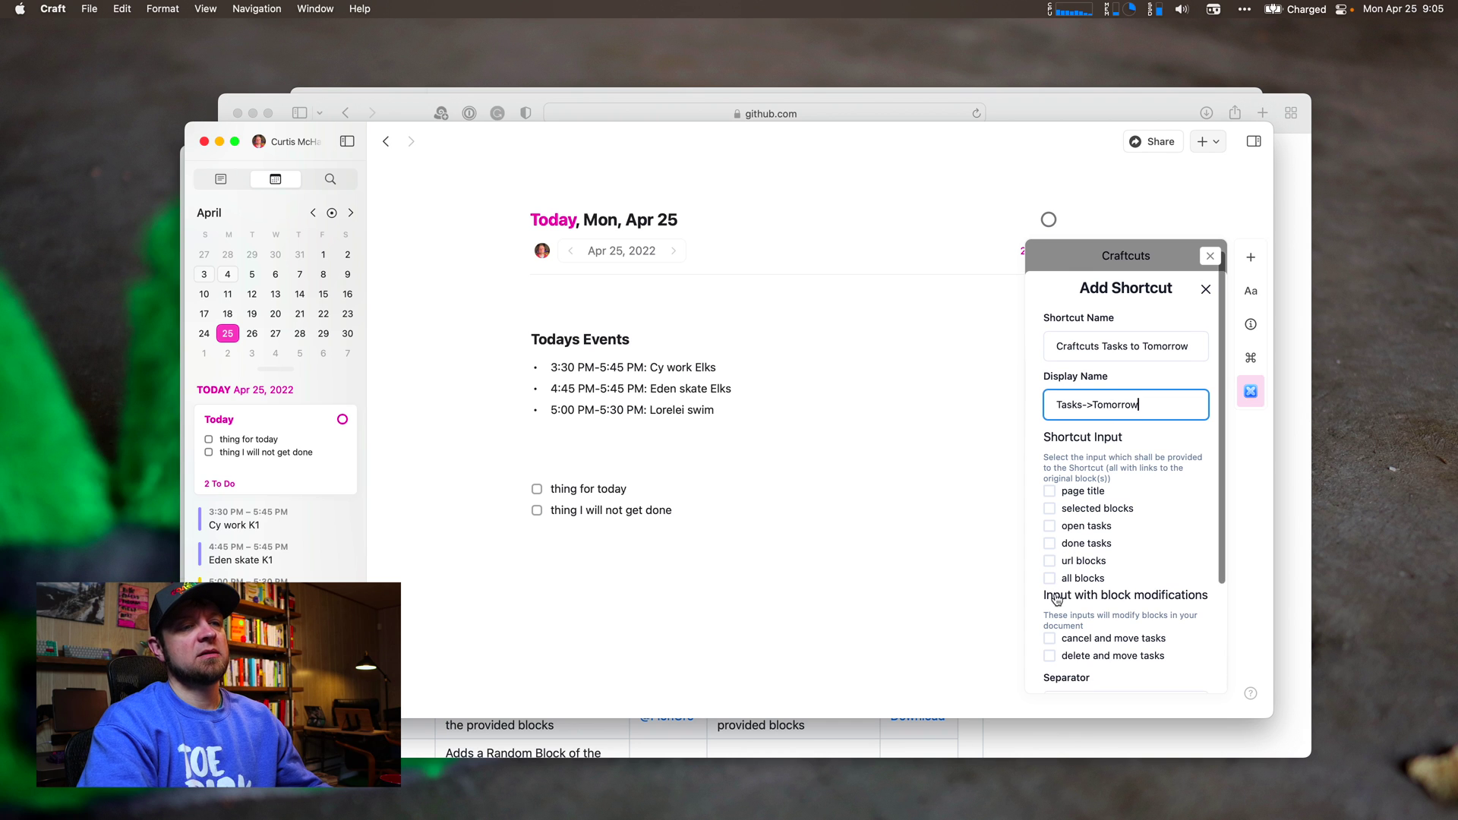
pyautogui.click(1050, 638)
pyautogui.scroll(-3, 1082, 630)
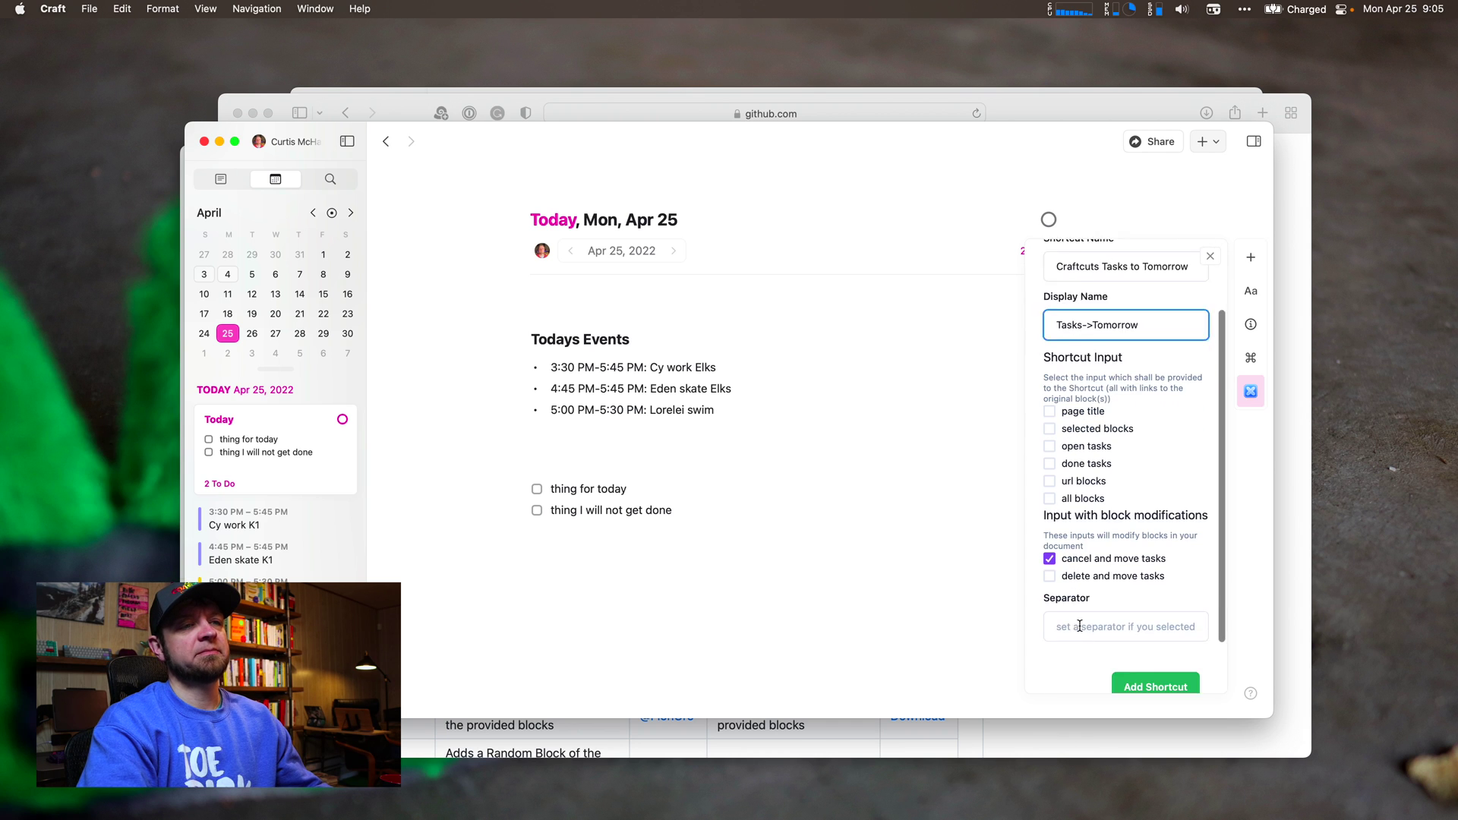
pyautogui.click(1134, 657)
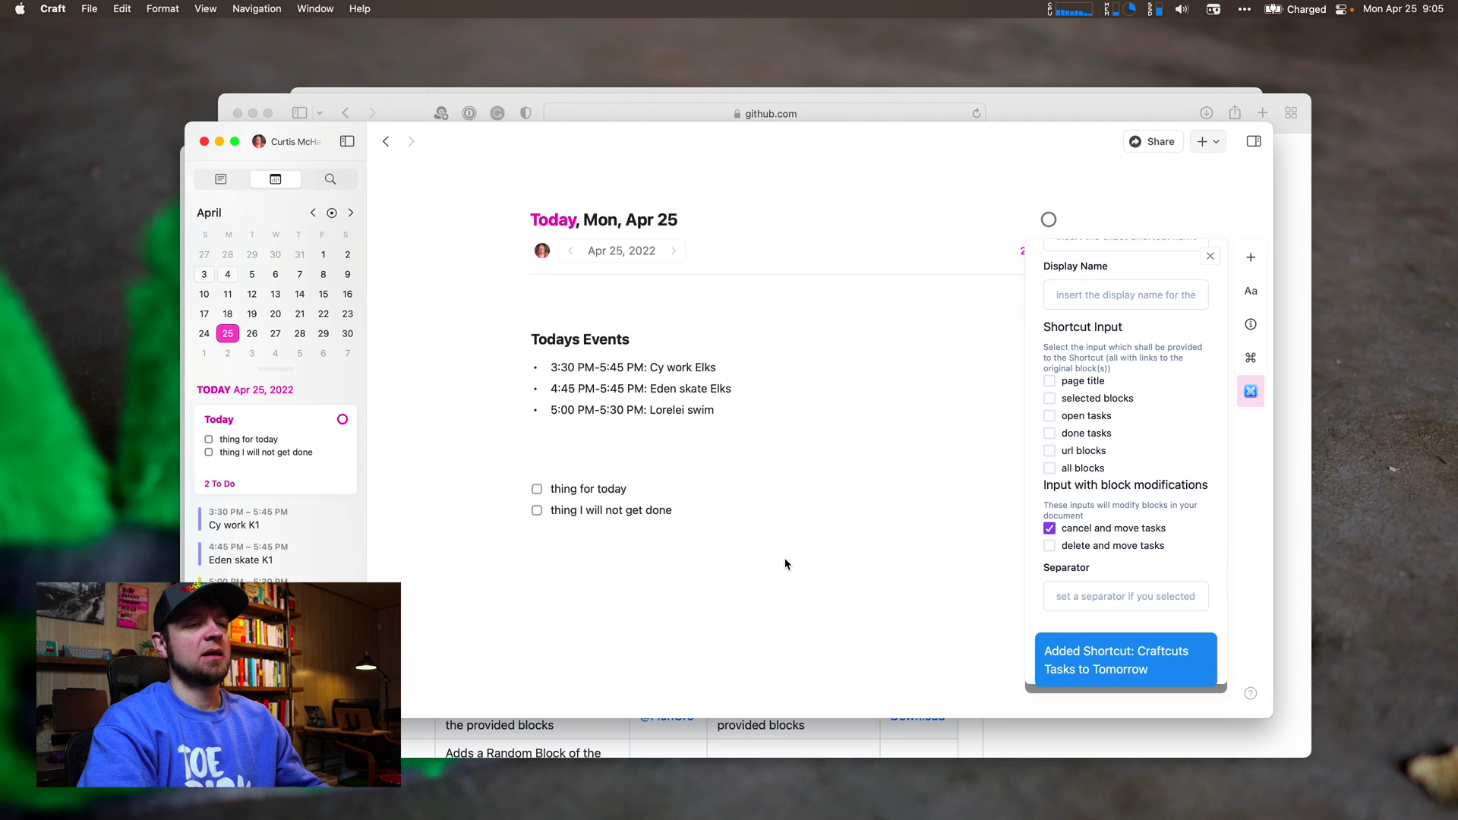
pyautogui.click(797, 511)
pyautogui.press('Return')
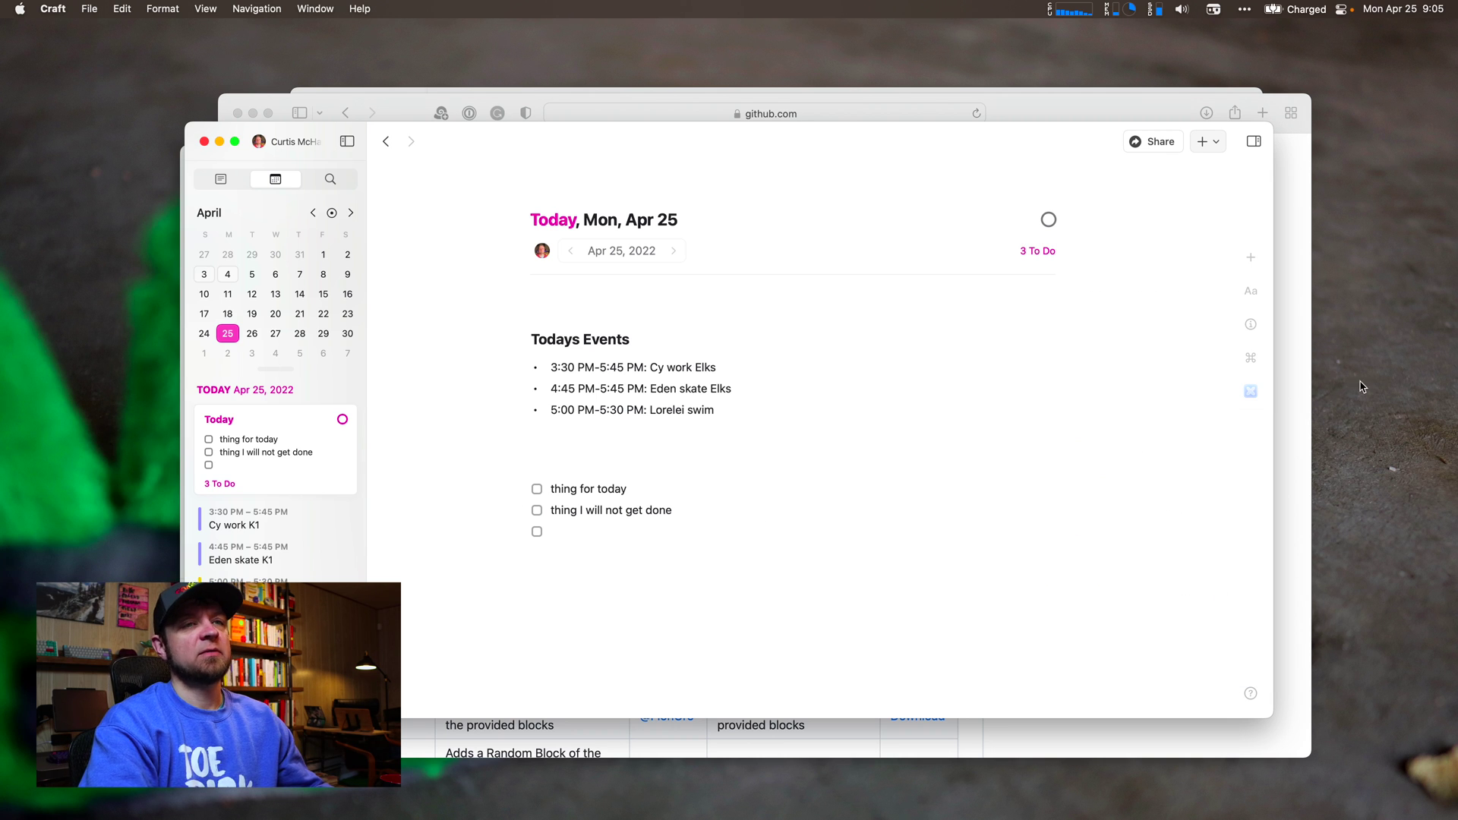
# Run Tasks->Tomorrow from Craftcuts on today's to-dos, allowing Shortcuts access to Craft
pyautogui.click(1251, 391)
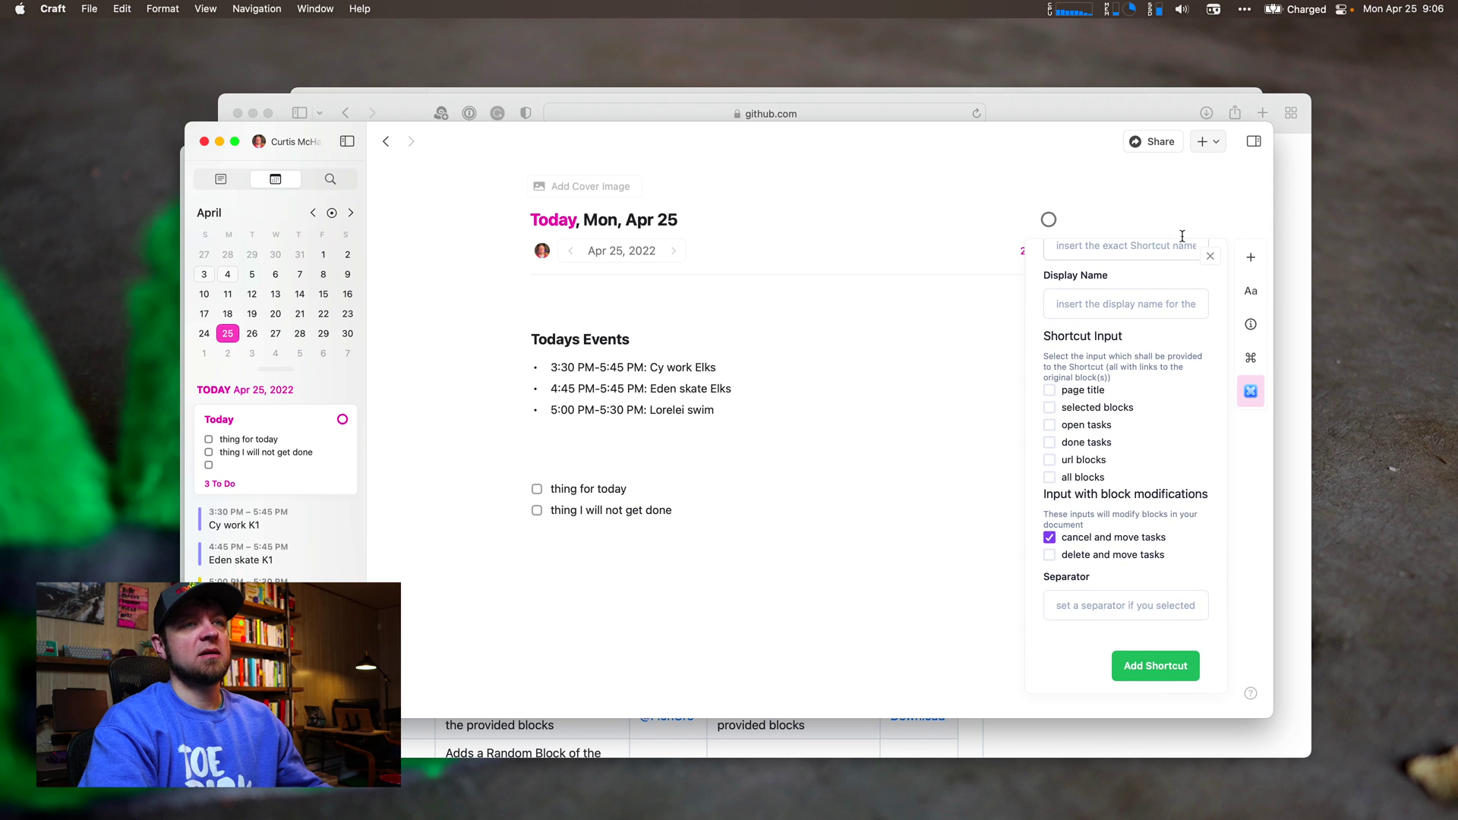
pyautogui.click(1210, 256)
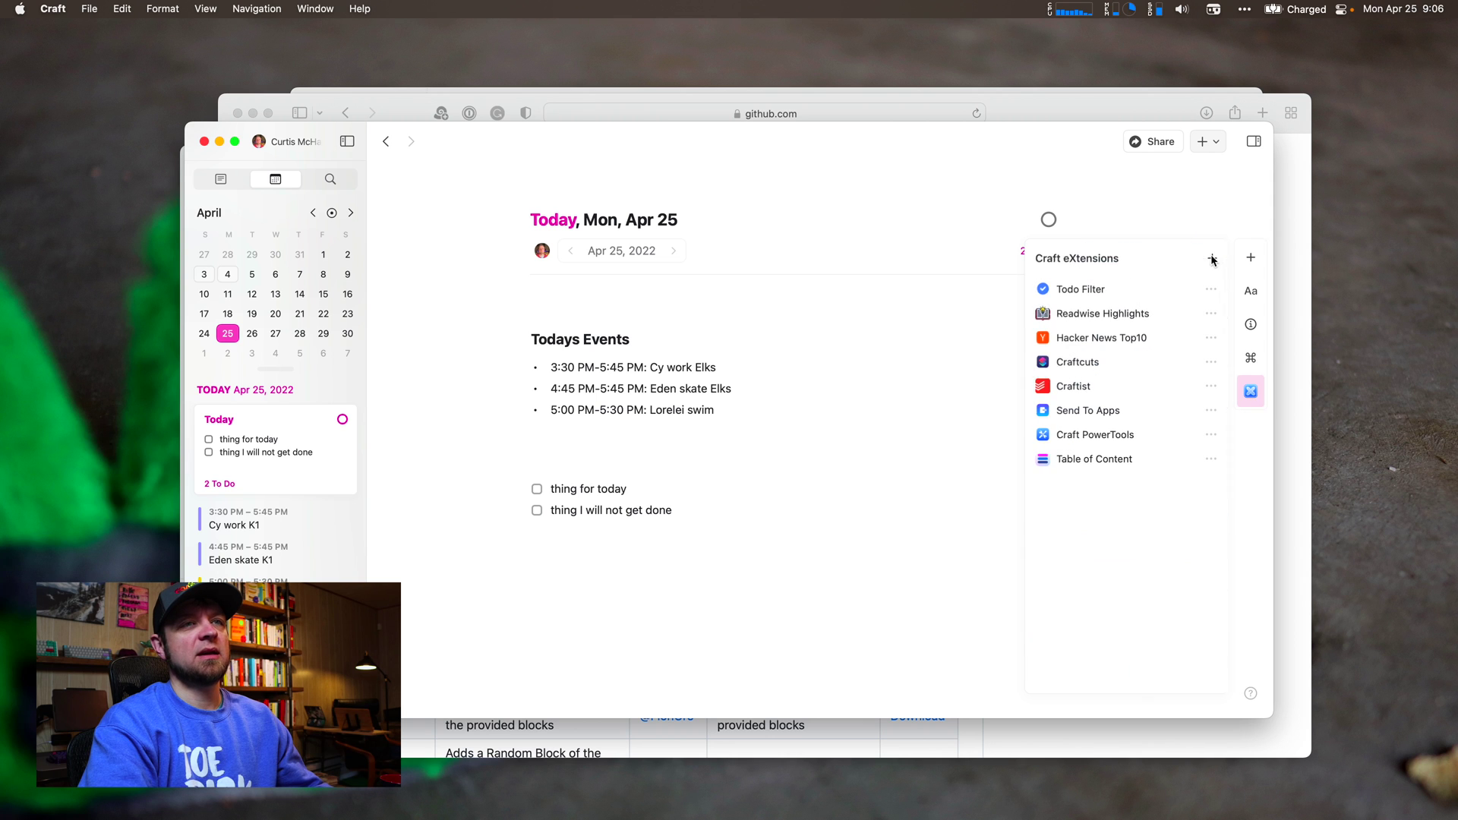
pyautogui.click(1099, 362)
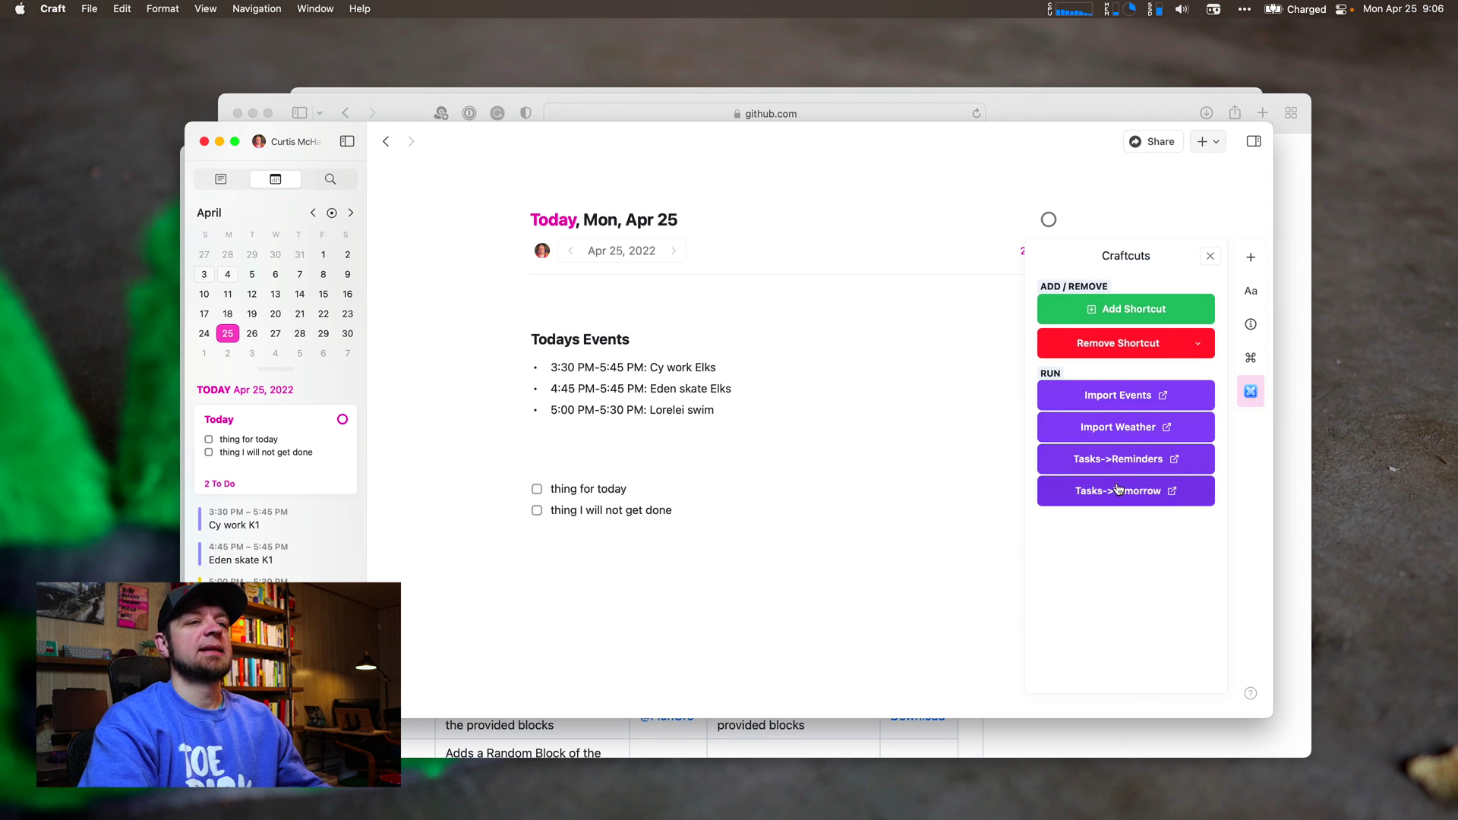
pyautogui.click(1115, 493)
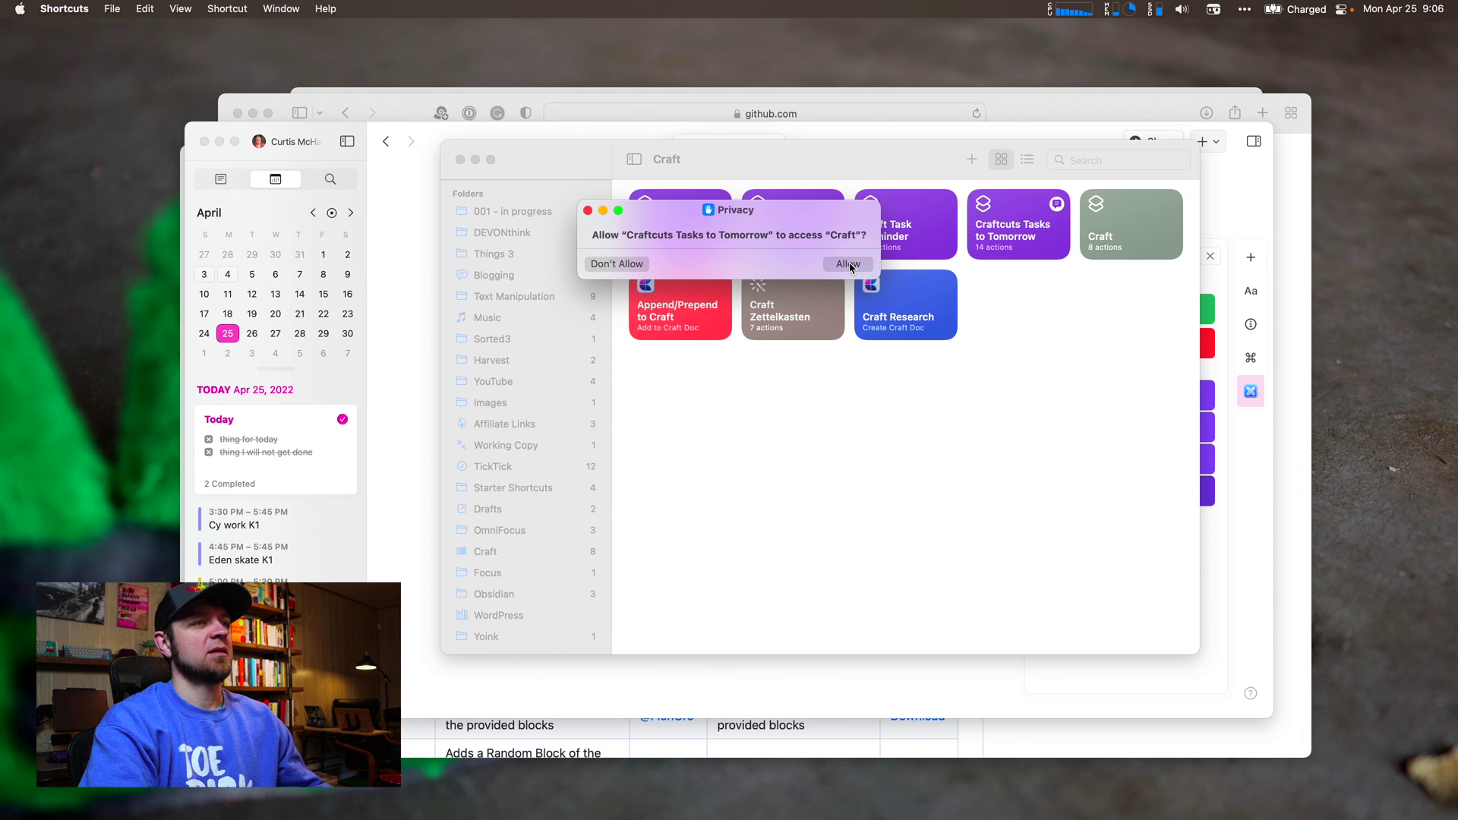
pyautogui.click(849, 264)
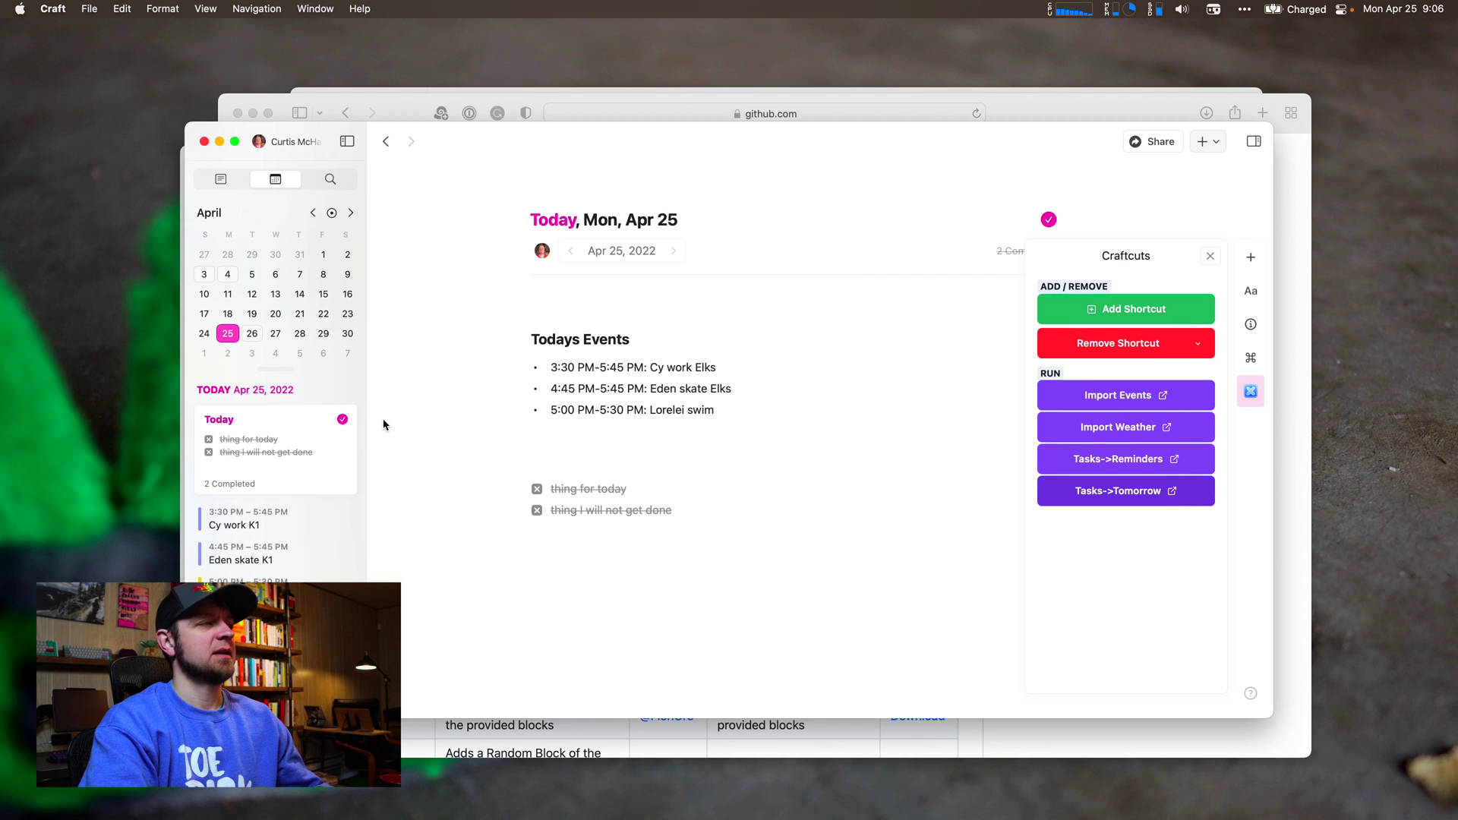
# Open the Tue, Apr 26 daily note to confirm 'thing for today' and 'thing I will not get done' moved there
pyautogui.click(252, 334)
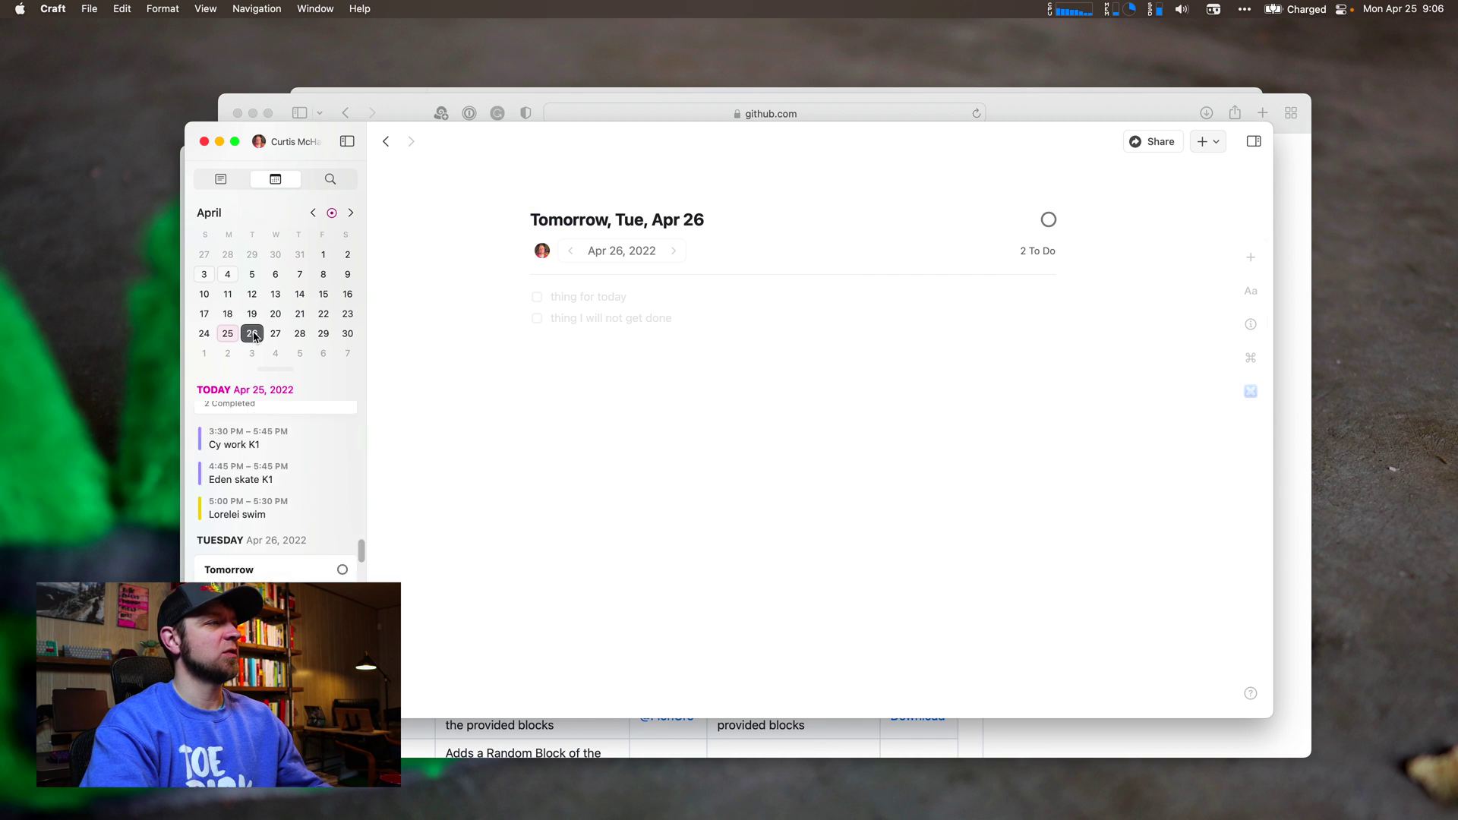